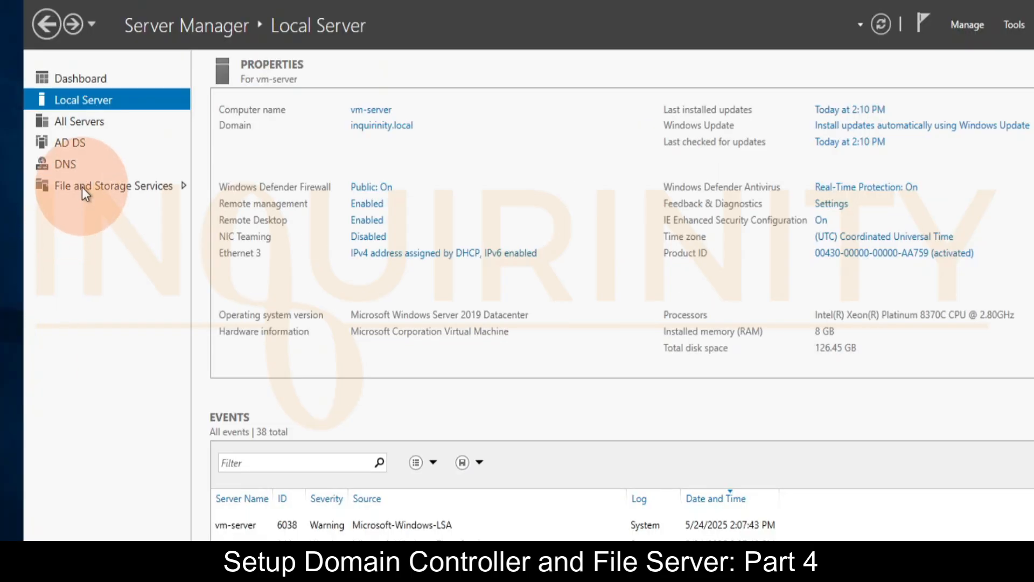
Step: Browse File and Storage Services through its volumes, disks and storage pools, ending on the list of shares
{"action": "left_click", "coordinate": [115, 207]}
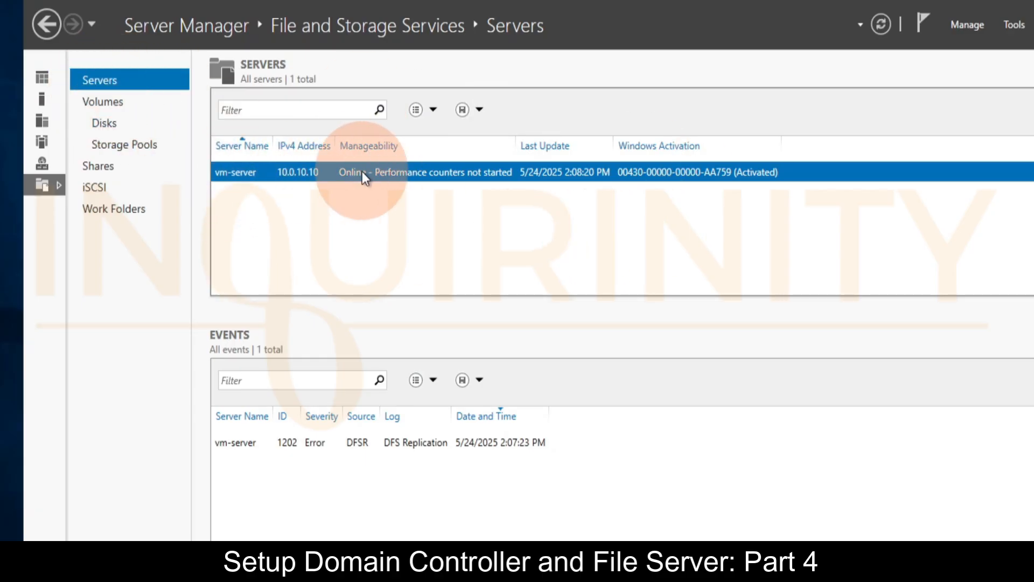
{"action": "left_click", "coordinate": [113, 100]}
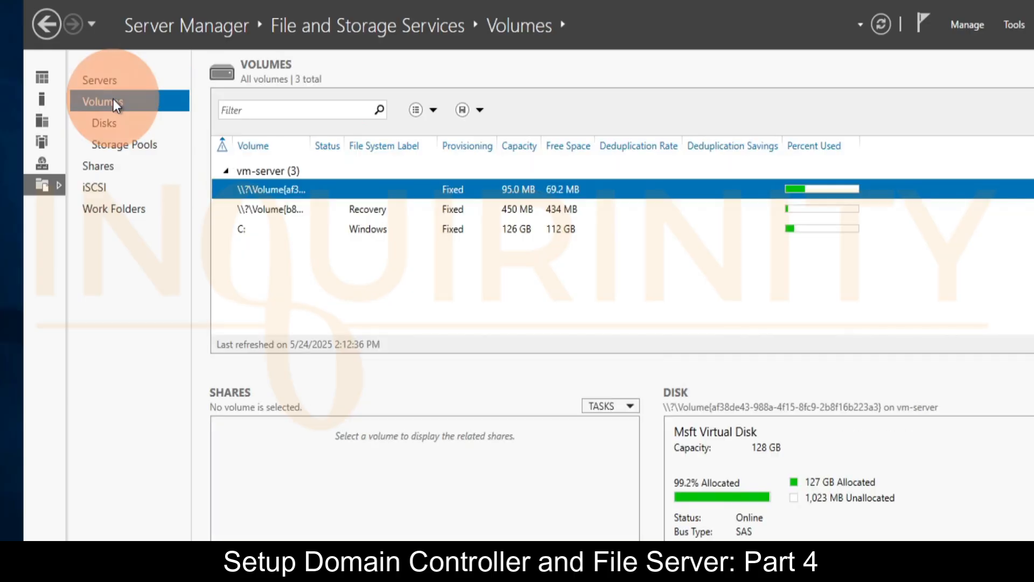
{"action": "left_click", "coordinate": [107, 125]}
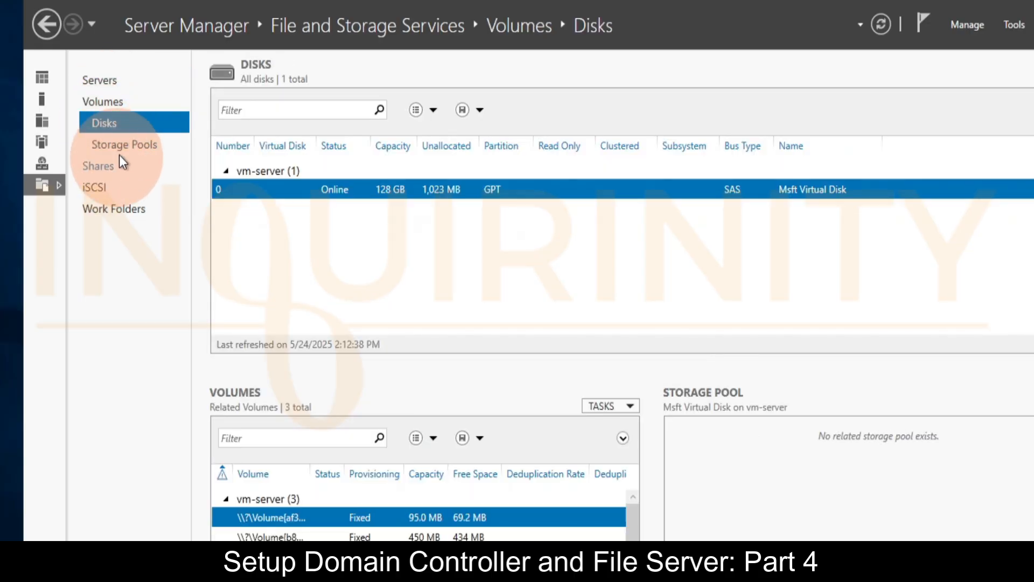
{"action": "left_click", "coordinate": [121, 144]}
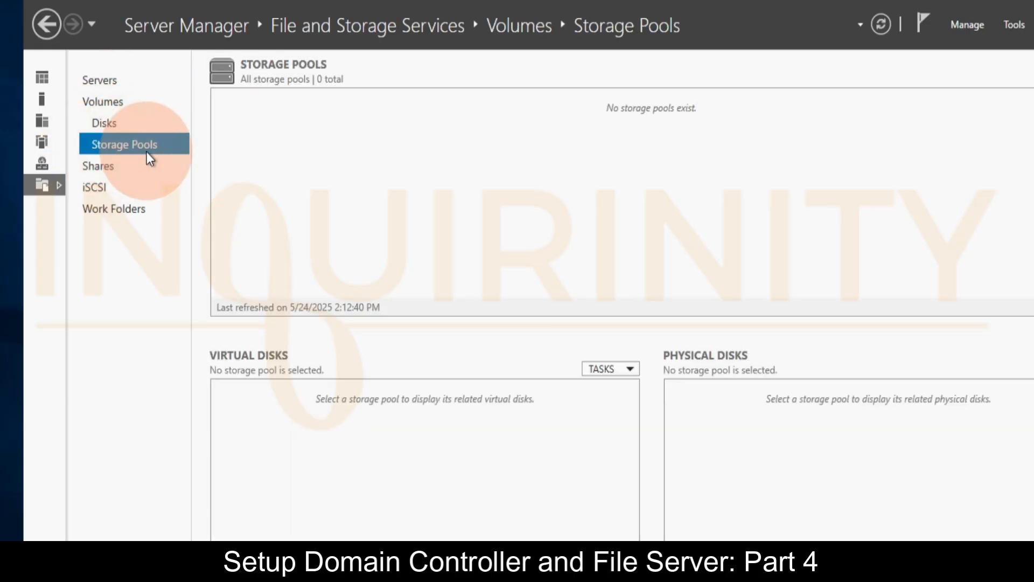
{"action": "left_click", "coordinate": [90, 167]}
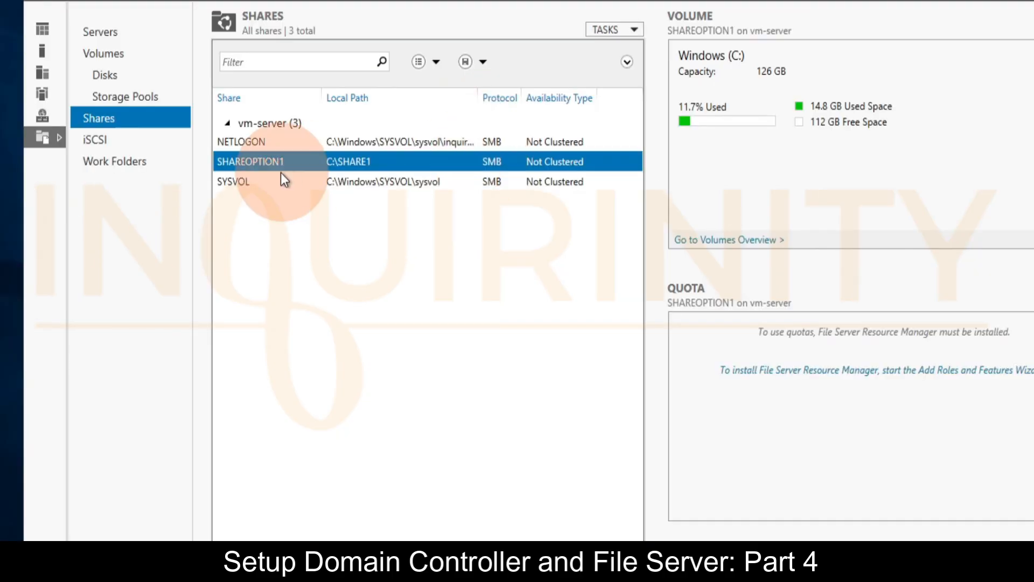
Step: Open the properties of the SHAREOPTION1 share and review its general, permissions and settings sections
{"action": "right_click", "coordinate": [242, 224]}
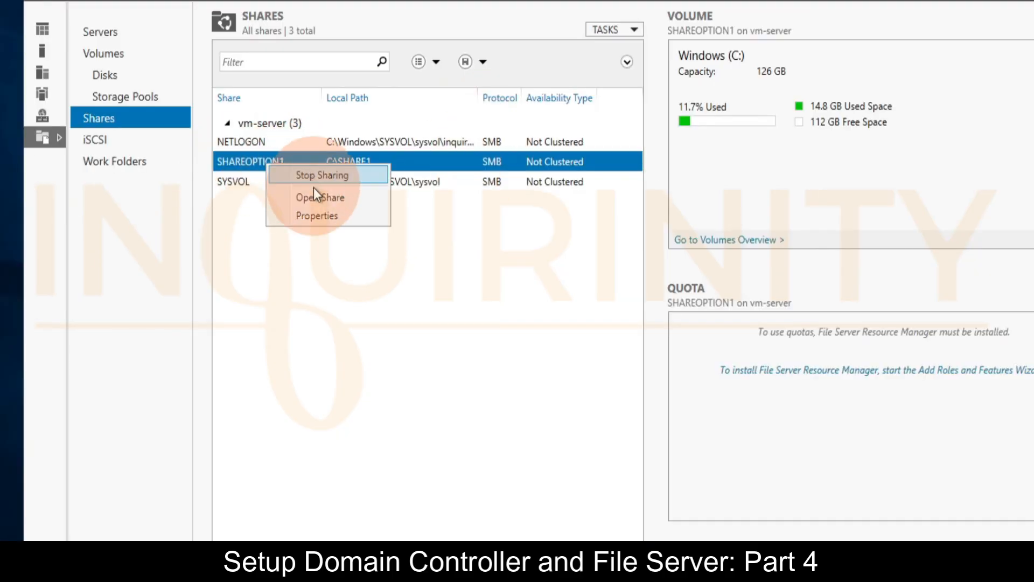
{"action": "left_click", "coordinate": [312, 217]}
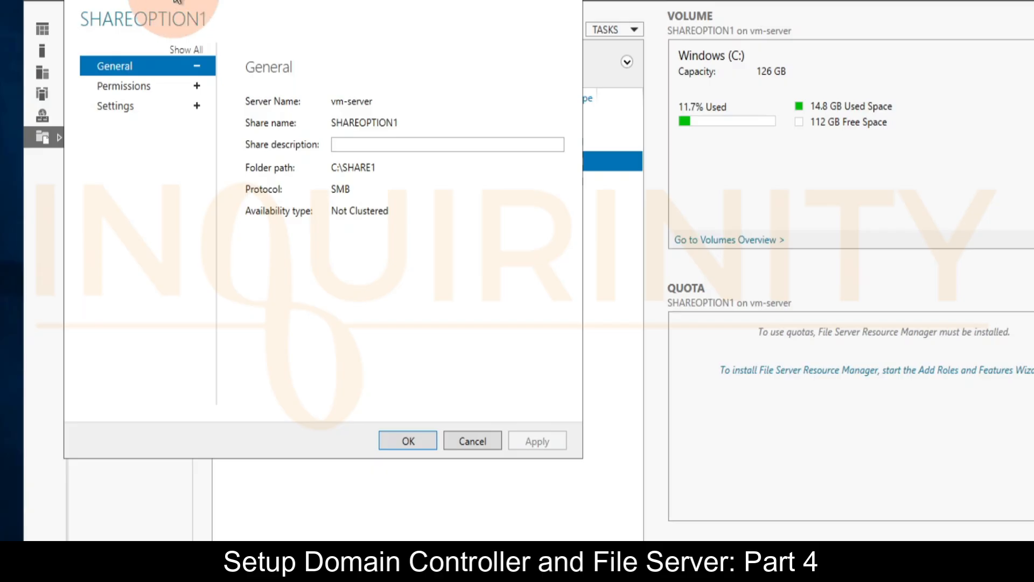
{"action": "left_click_drag", "start_coordinate": [177, 2], "coordinate": [321, 31]}
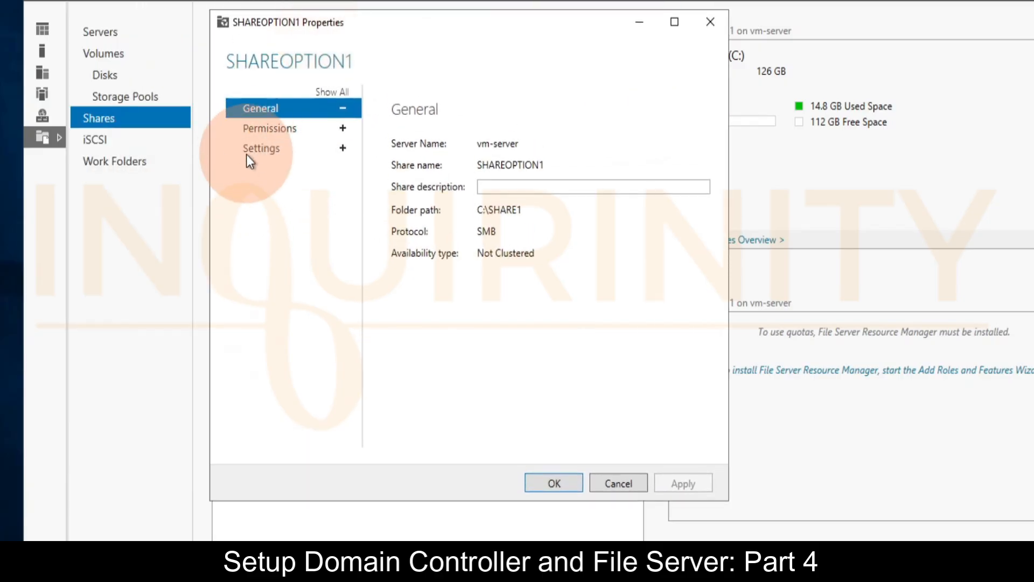
{"action": "left_click", "coordinate": [270, 131]}
{"action": "left_click", "coordinate": [263, 149]}
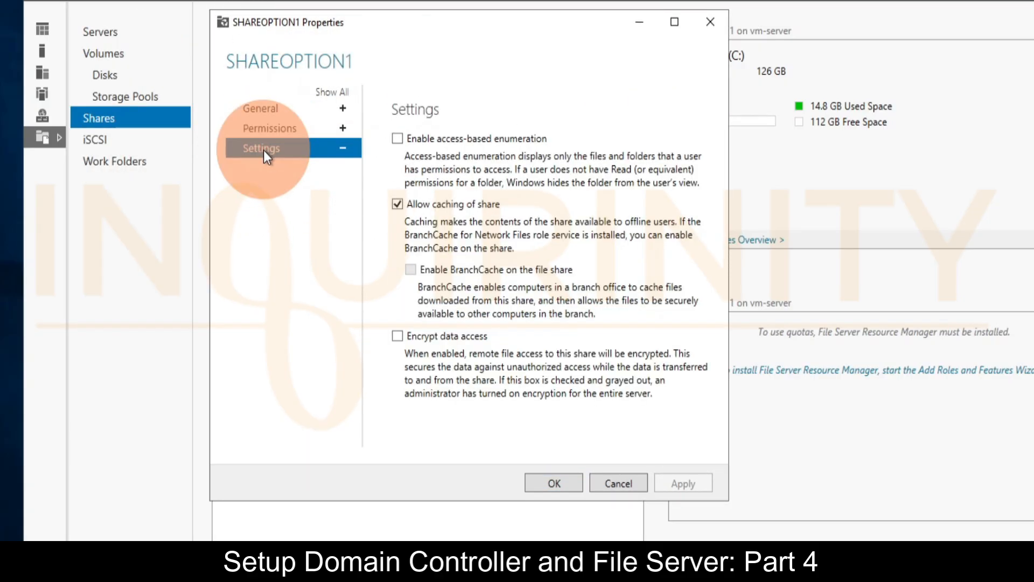
{"action": "left_click", "coordinate": [266, 105]}
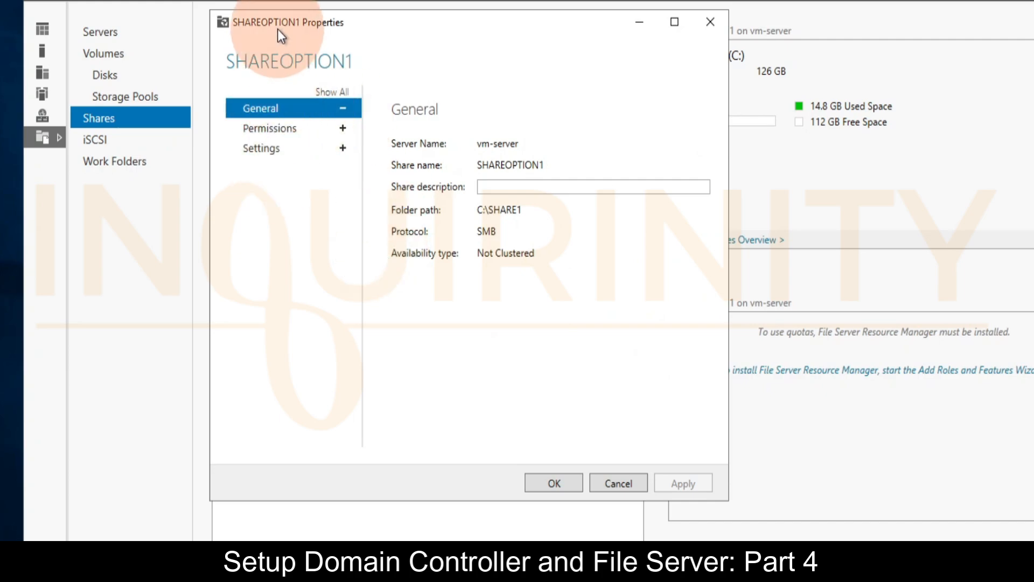
{"action": "left_click_drag", "start_coordinate": [278, 30], "coordinate": [277, 215]}
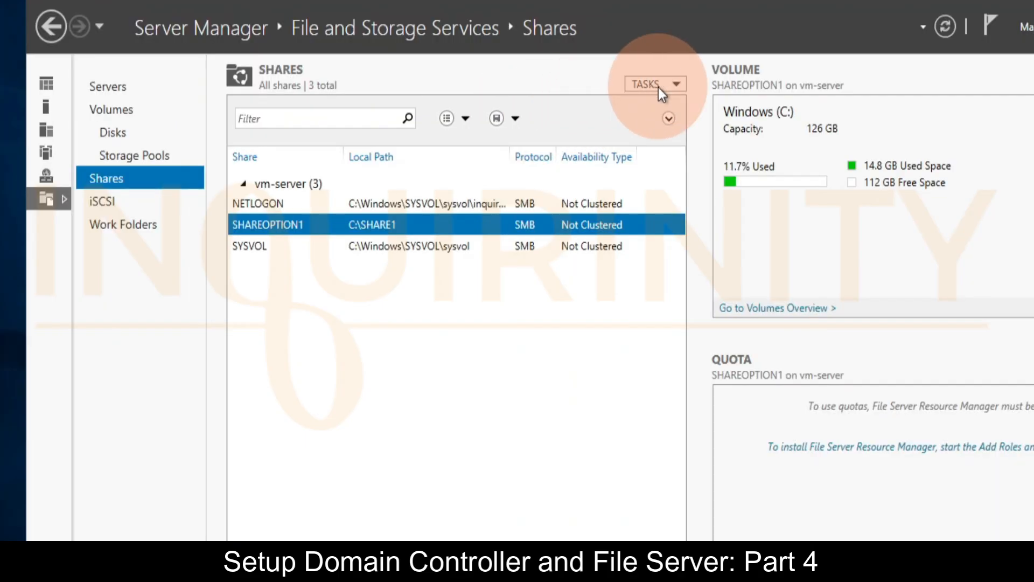
Step: Start the New Share Wizard for adding another share on the server
{"action": "left_click", "coordinate": [662, 86]}
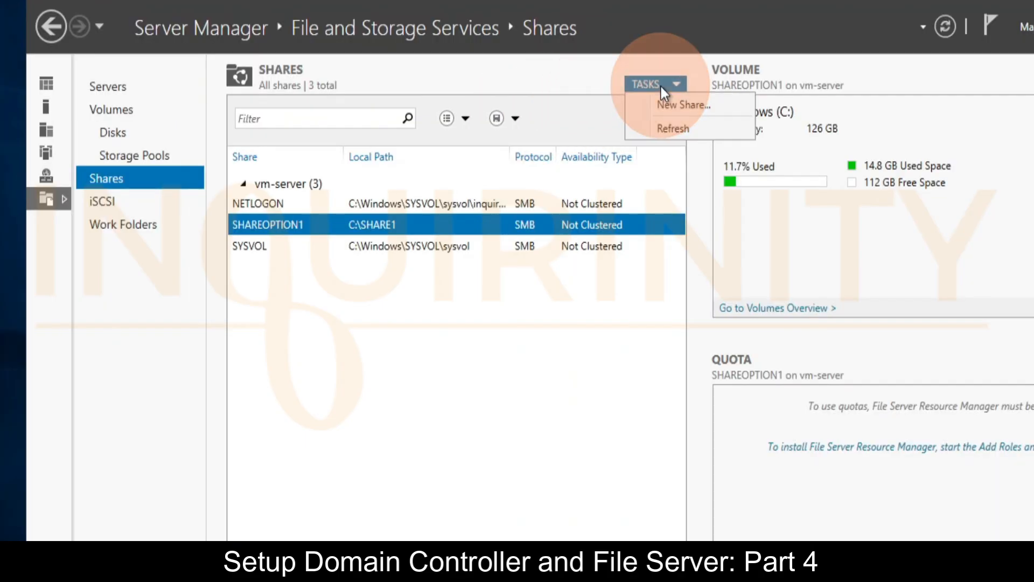
{"action": "left_click", "coordinate": [672, 108]}
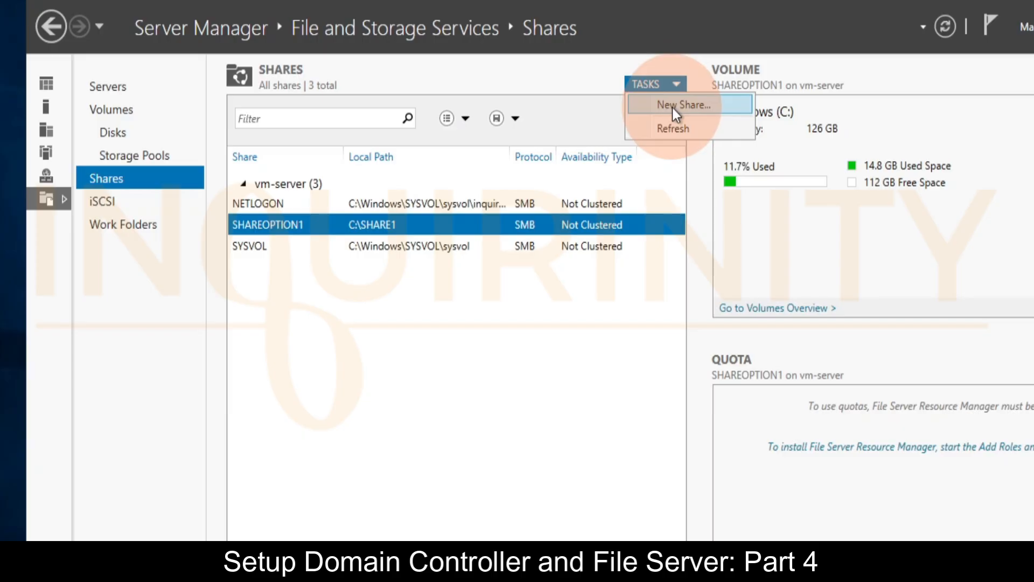
{"action": "left_click_drag", "start_coordinate": [315, 56], "coordinate": [458, 114]}
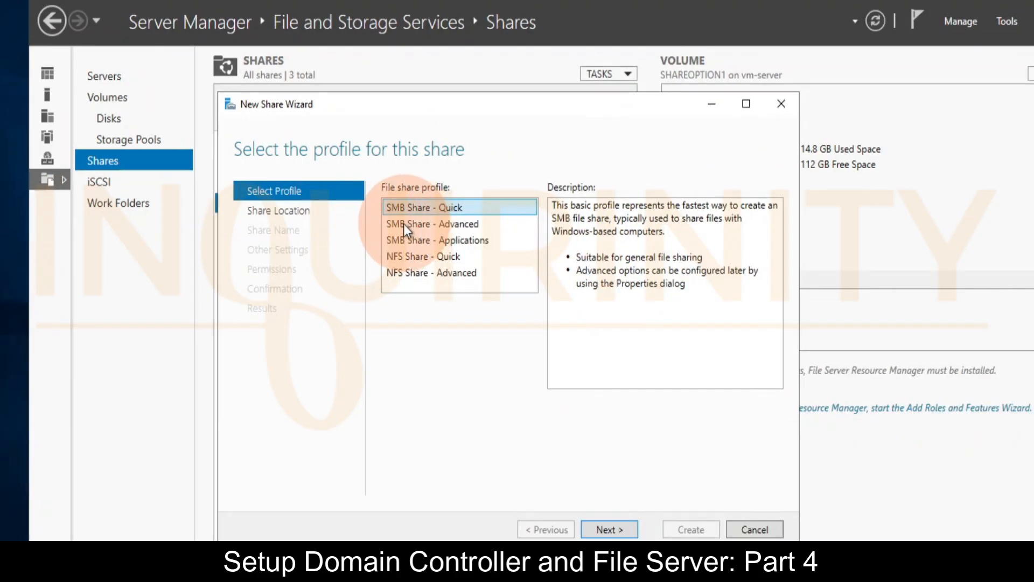
Step: Compare the descriptions of the SMB Advanced, SMB Applications, NFS Quick and NFS Advanced share profiles
{"action": "left_click", "coordinate": [415, 224]}
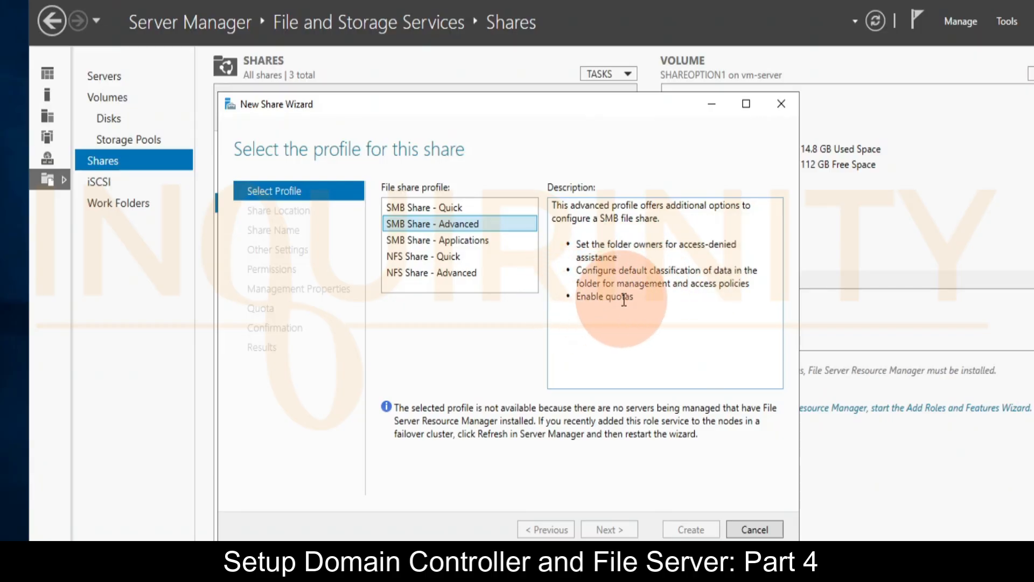
{"action": "left_click", "coordinate": [470, 239]}
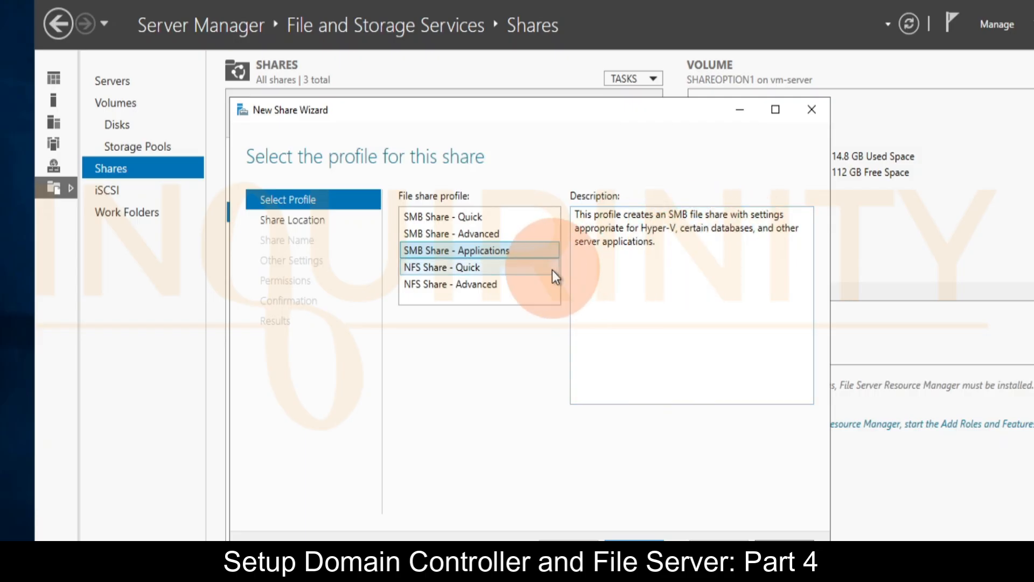
{"action": "left_click", "coordinate": [428, 272]}
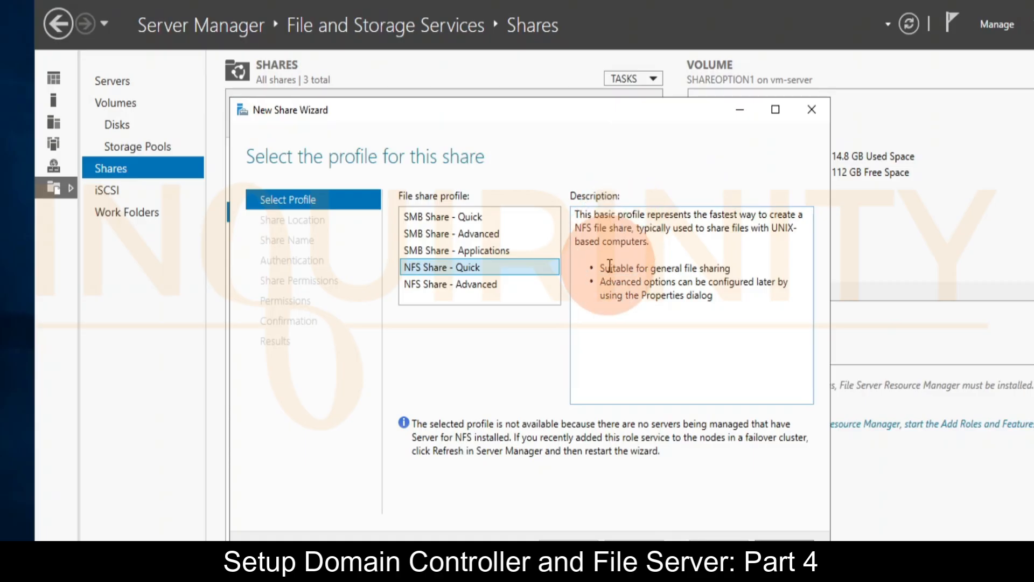
{"action": "double_click", "coordinate": [793, 231]}
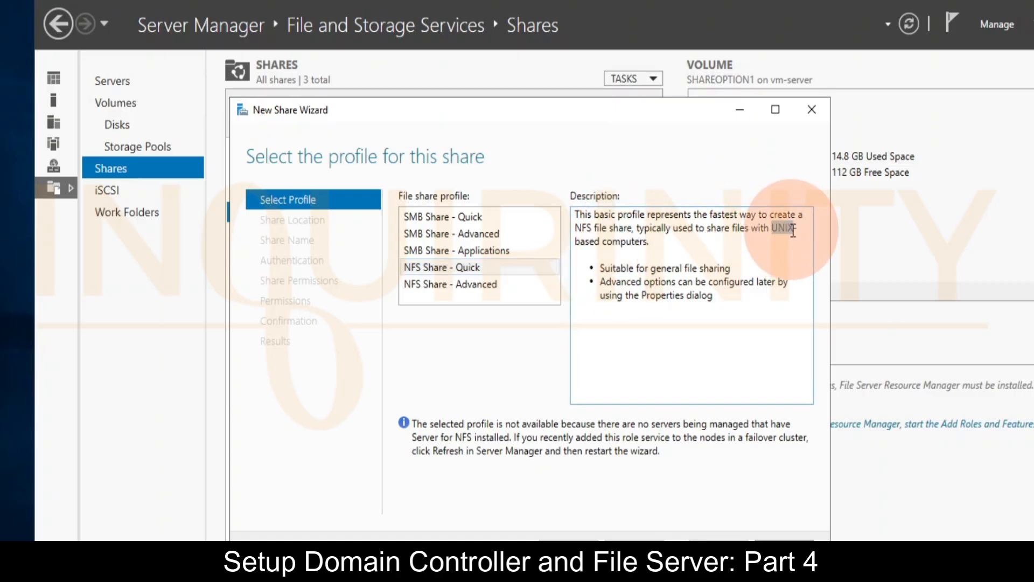
{"action": "left_click", "coordinate": [423, 284]}
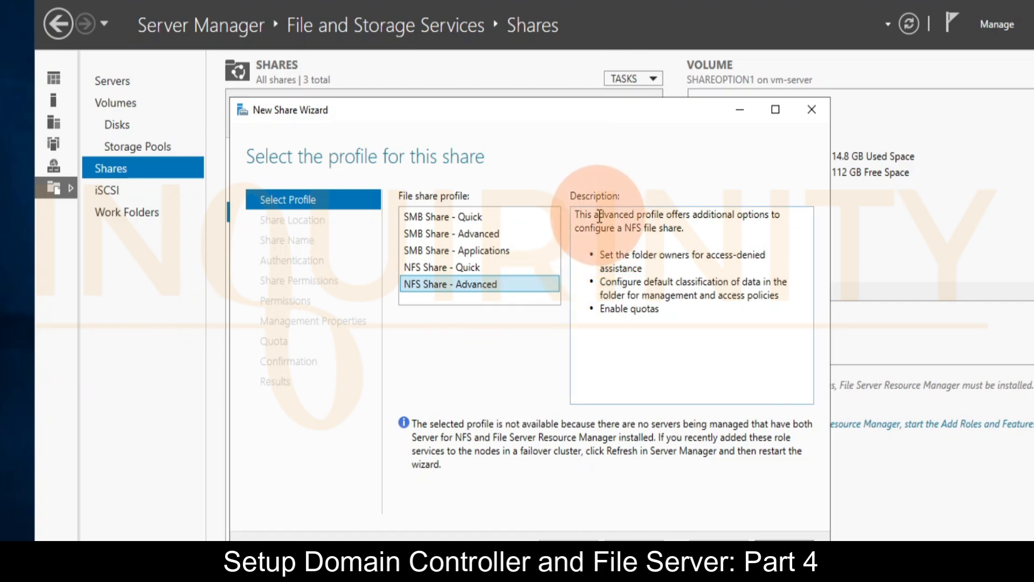
{"action": "left_click_drag", "start_coordinate": [594, 214], "coordinate": [683, 228]}
{"action": "left_click", "coordinate": [425, 267]}
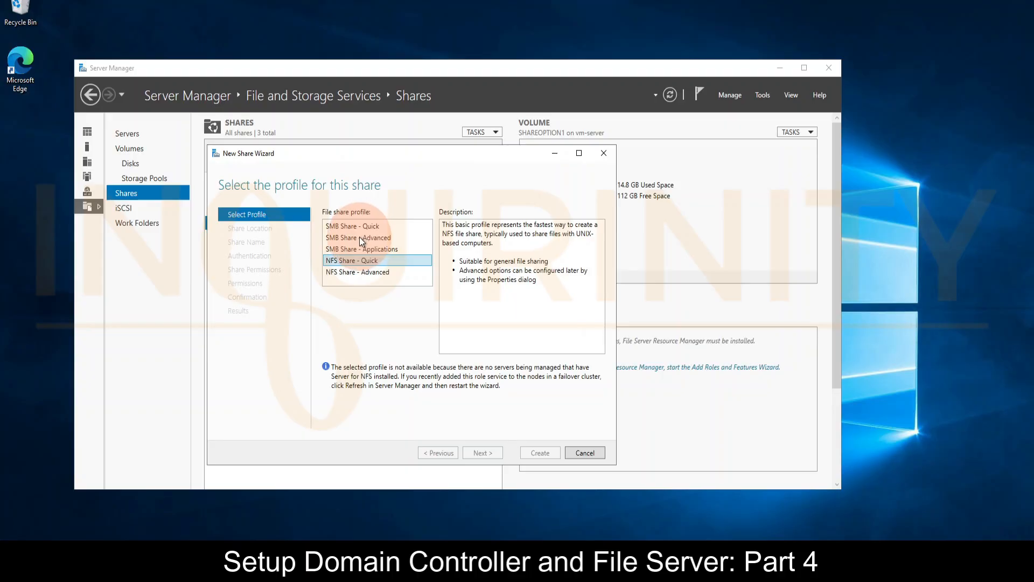
{"action": "left_click", "coordinate": [358, 238]}
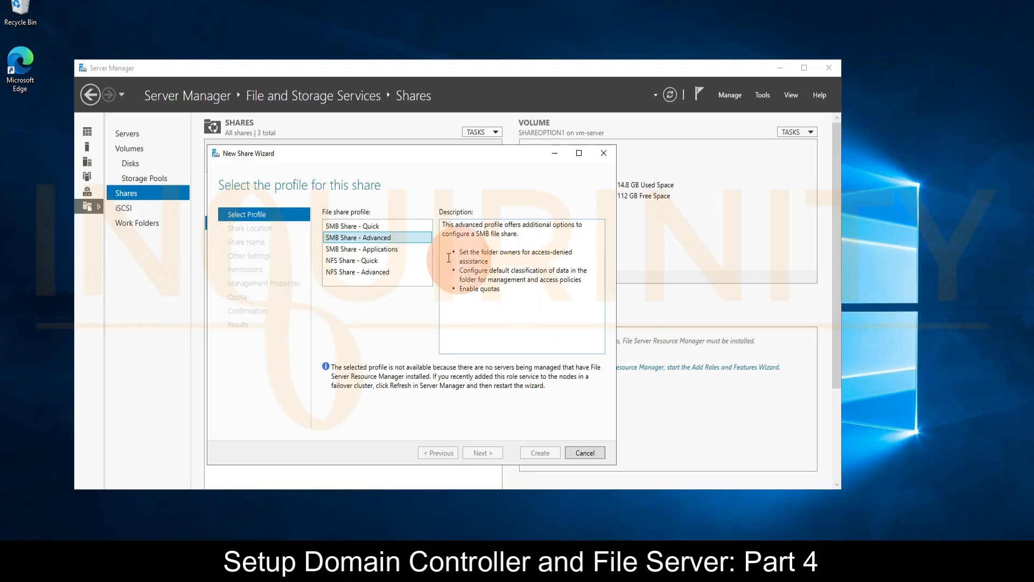
Step: Choose the SMB Share - Quick profile and proceed to the share location
{"action": "left_click", "coordinate": [339, 226]}
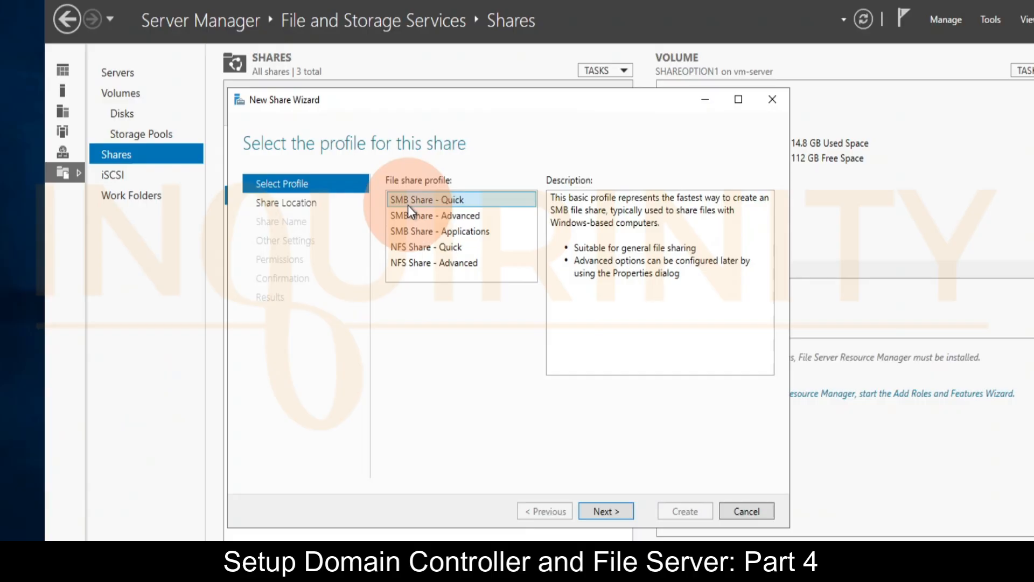
{"action": "left_click", "coordinate": [607, 510]}
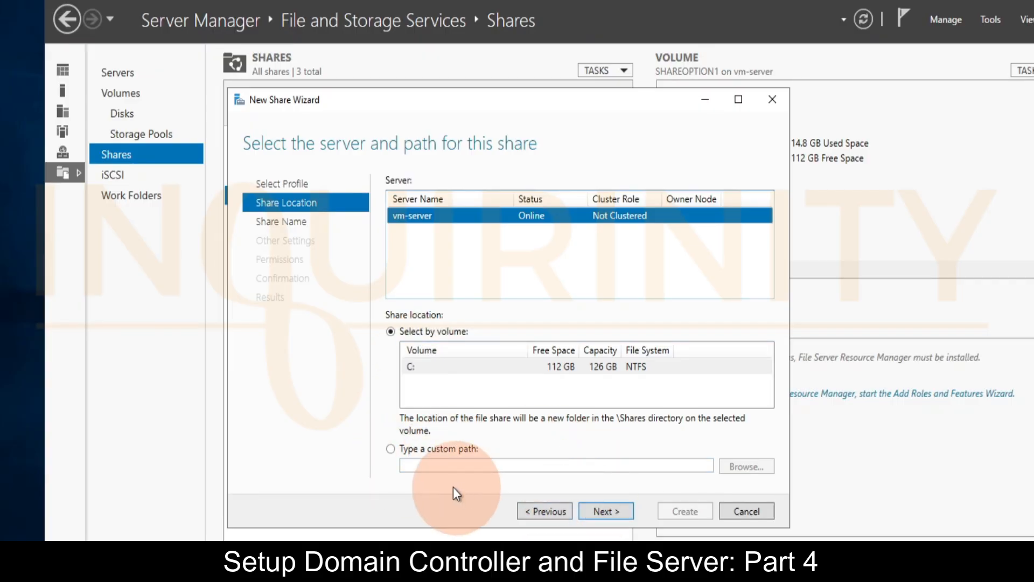
{"action": "left_click", "coordinate": [391, 449]}
{"action": "left_click", "coordinate": [733, 465]}
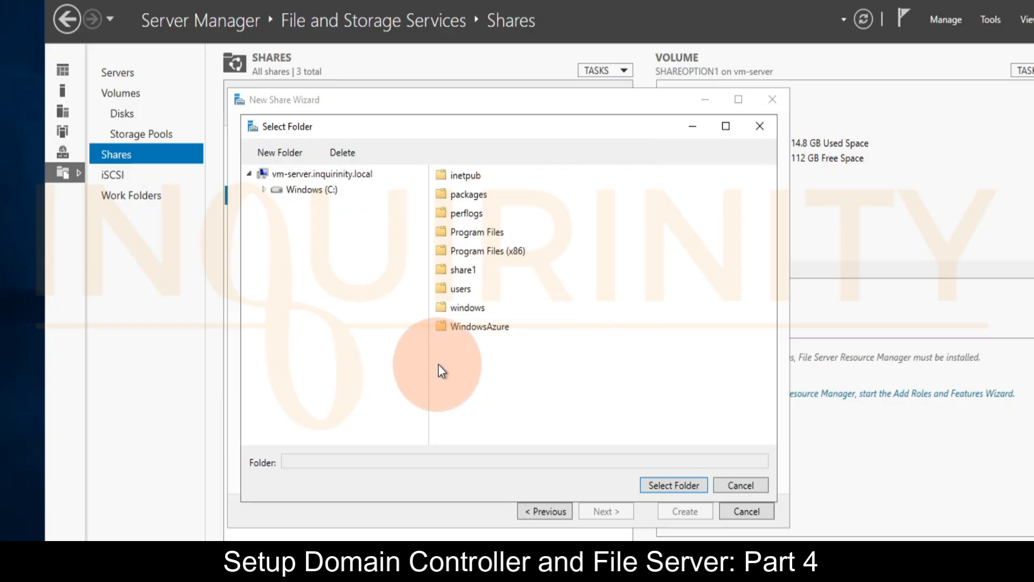
{"action": "left_click", "coordinate": [736, 485]}
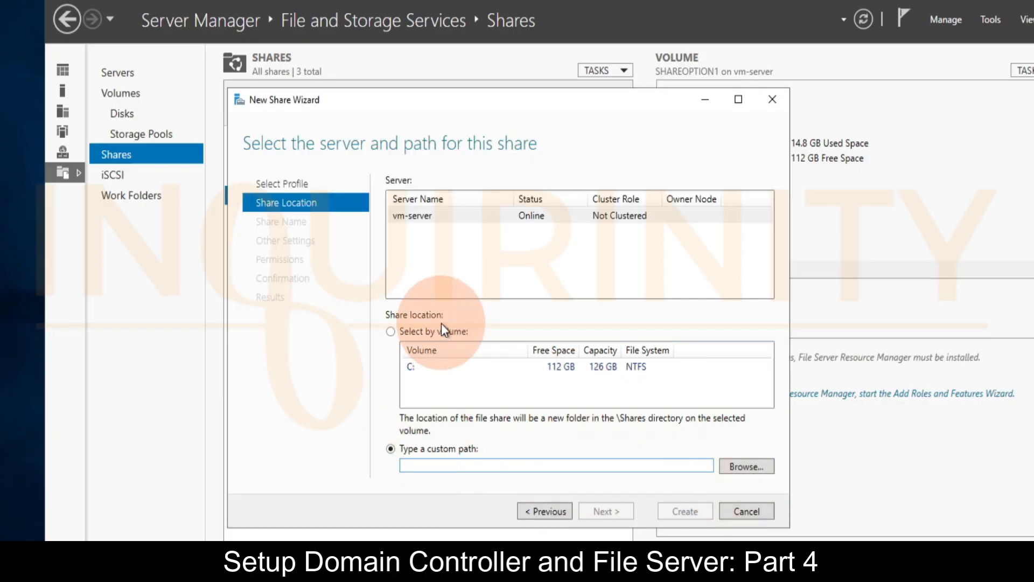
{"action": "left_click", "coordinate": [386, 329]}
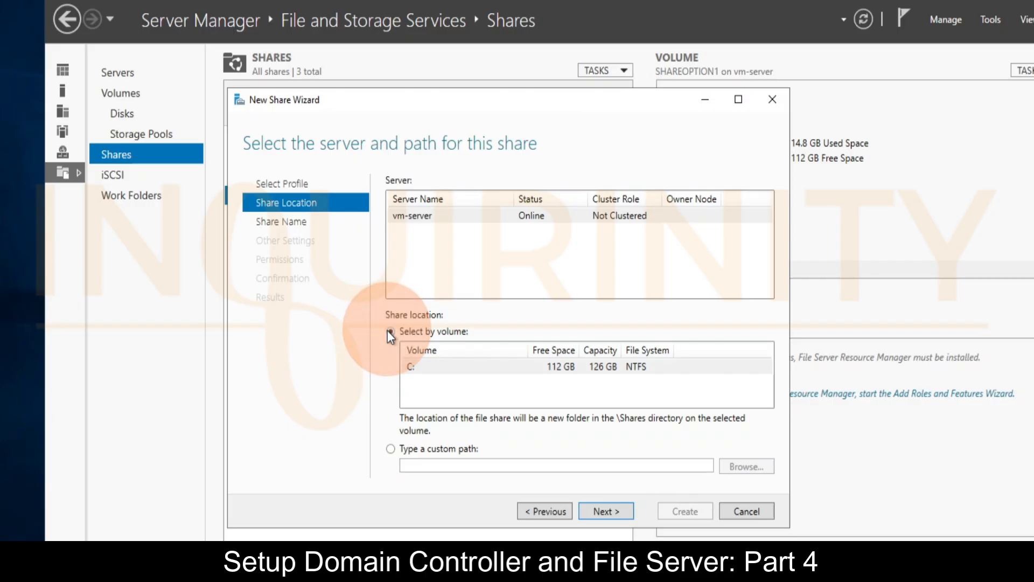
{"action": "left_click", "coordinate": [613, 511]}
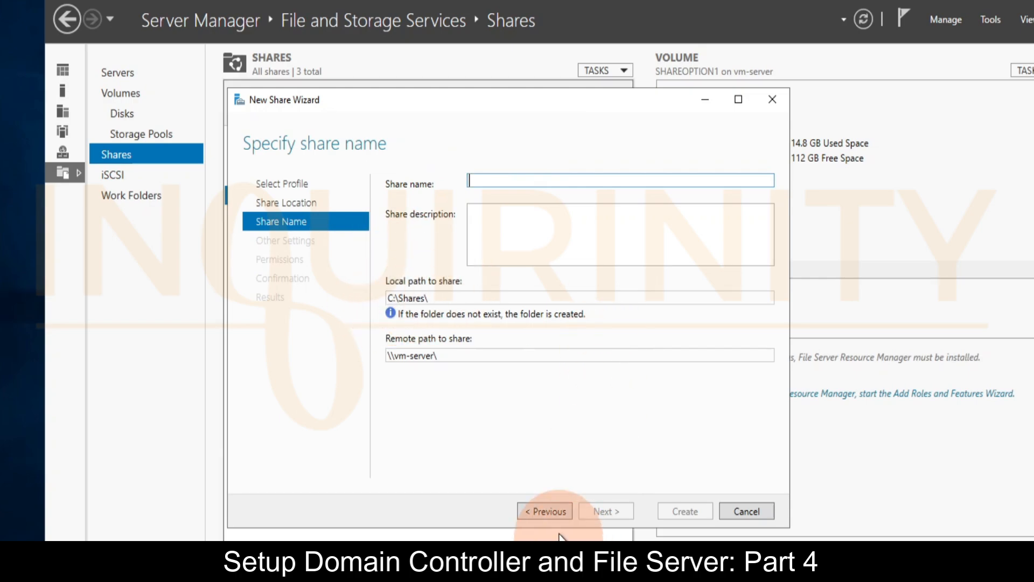
{"action": "left_click", "coordinate": [549, 512]}
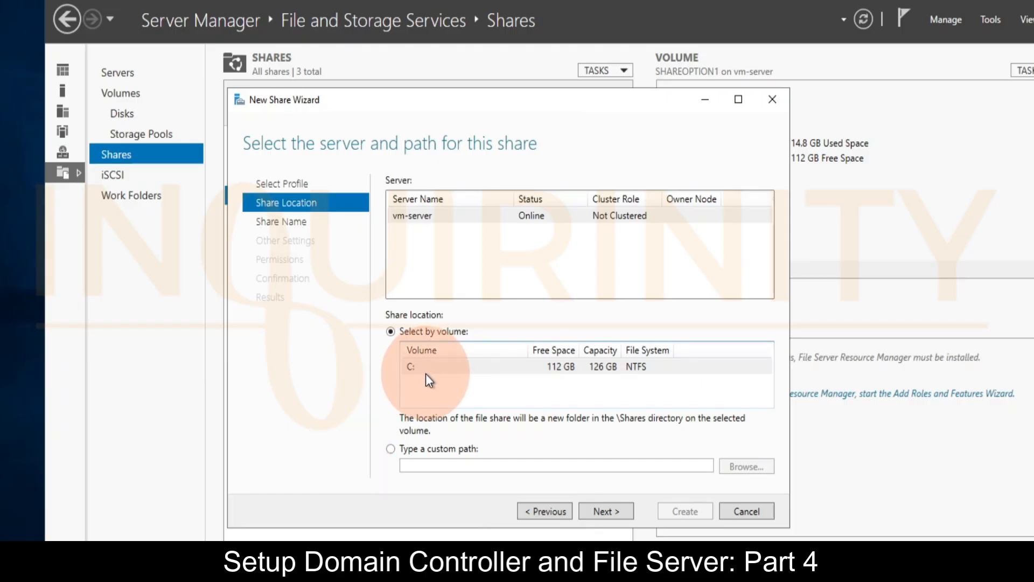
Step: Set the share location to a custom path and create a new folder named share2 on the C: drive while browsing for it
{"action": "left_click", "coordinate": [390, 450]}
{"action": "left_click", "coordinate": [745, 466]}
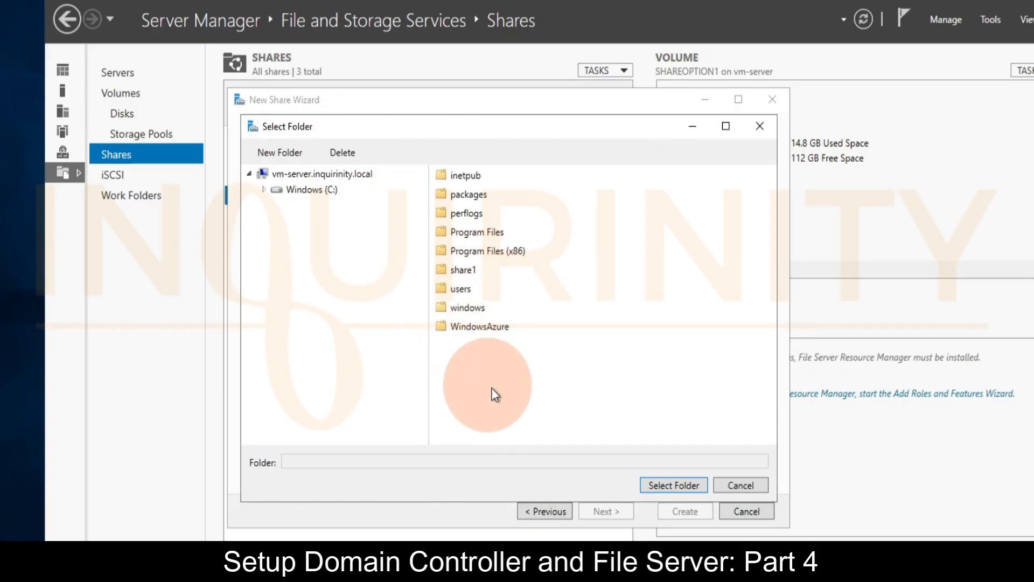
{"action": "left_click", "coordinate": [742, 486]}
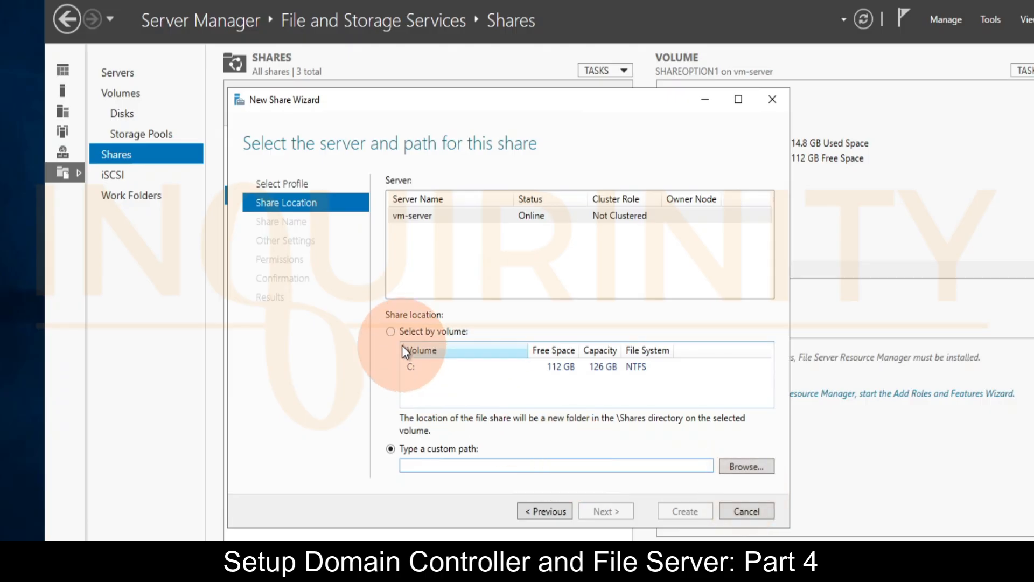
{"action": "left_click", "coordinate": [408, 464]}
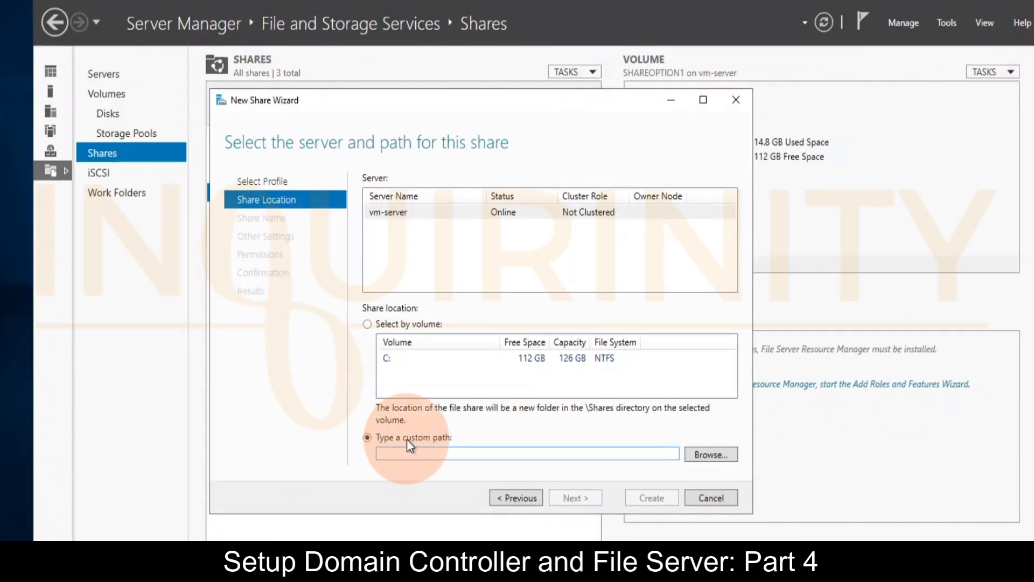
{"action": "left_click", "coordinate": [719, 453]}
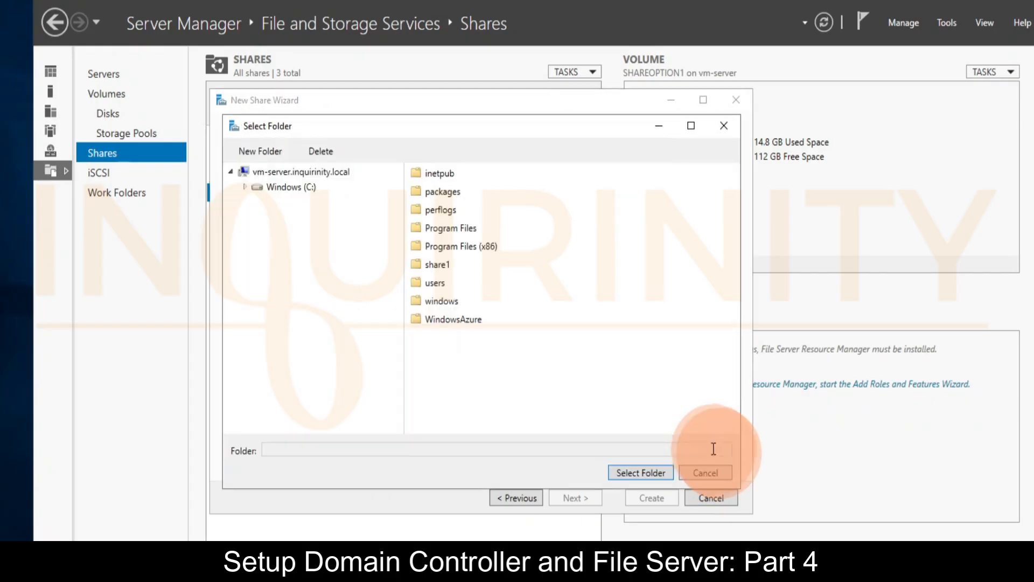
{"action": "left_click", "coordinate": [254, 151]}
{"action": "left_click", "coordinate": [476, 336]}
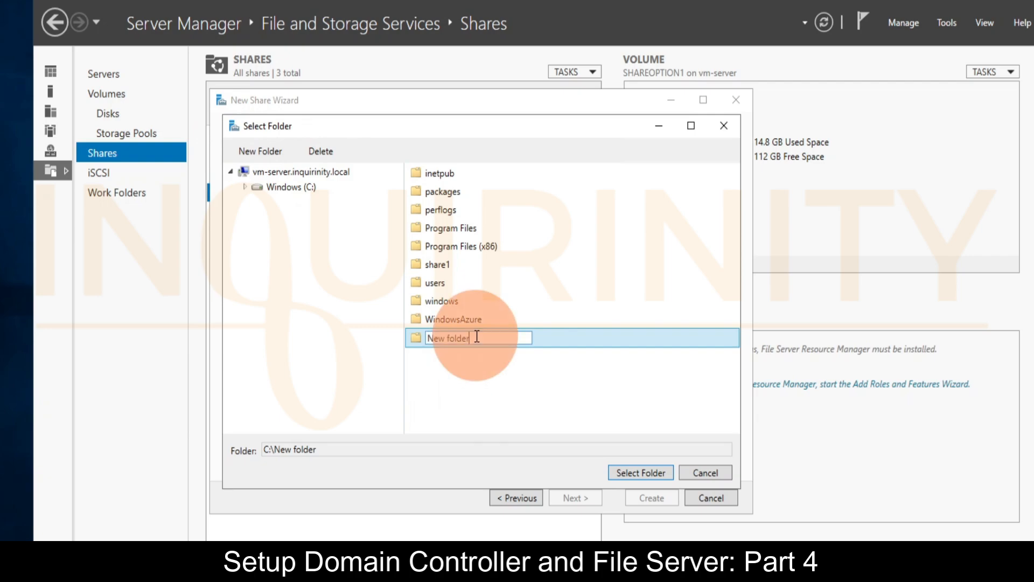
{"action": "left_click_drag", "start_coordinate": [474, 337], "coordinate": [420, 336]}
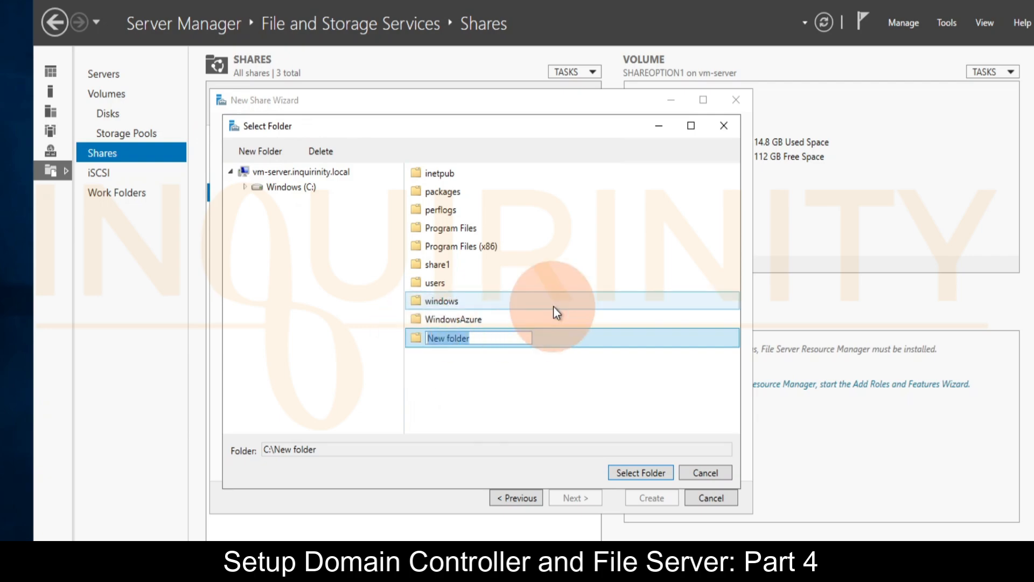
{"action": "type", "text": "share2"}
{"action": "left_click", "coordinate": [478, 381]}
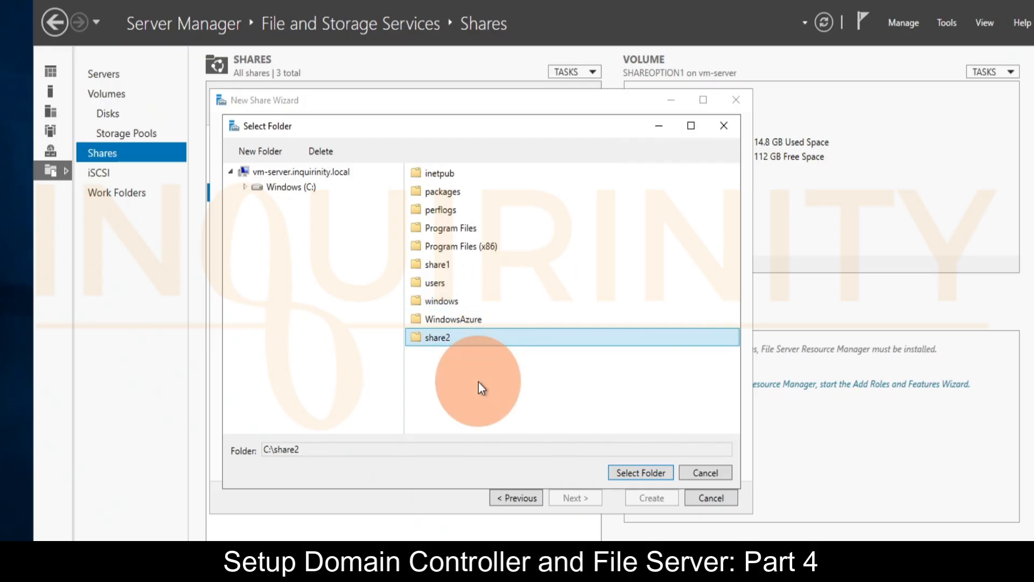
Step: Confirm C:\share2 as the share location and name the share shareoption2
{"action": "left_click", "coordinate": [646, 473]}
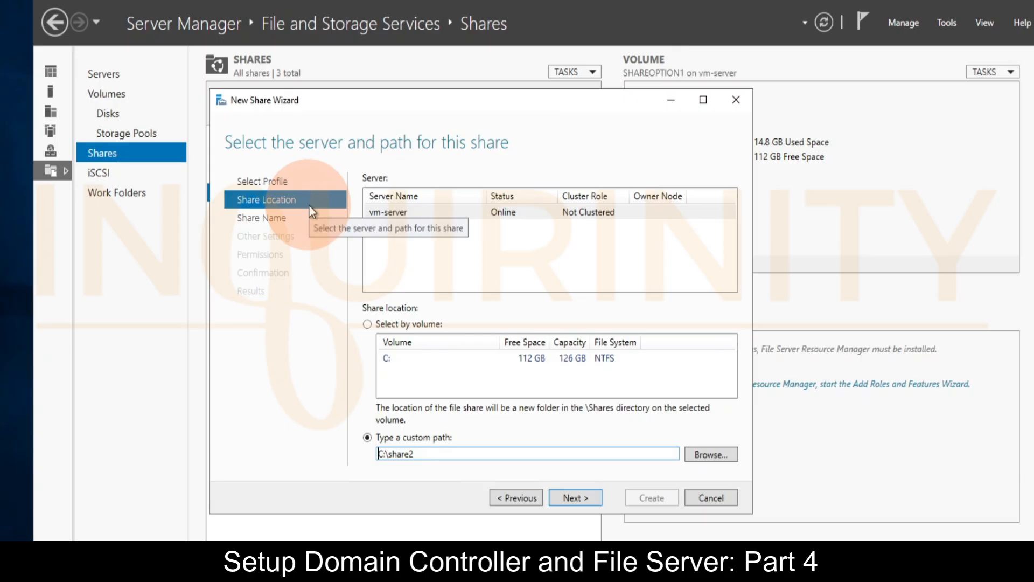
{"action": "left_click", "coordinate": [568, 498]}
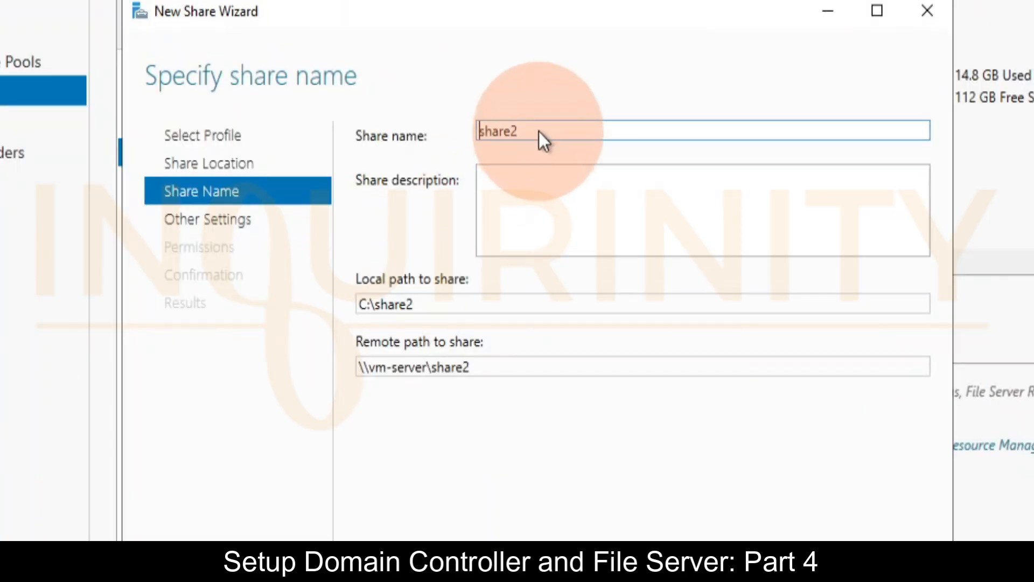
{"action": "left_click", "coordinate": [536, 131]}
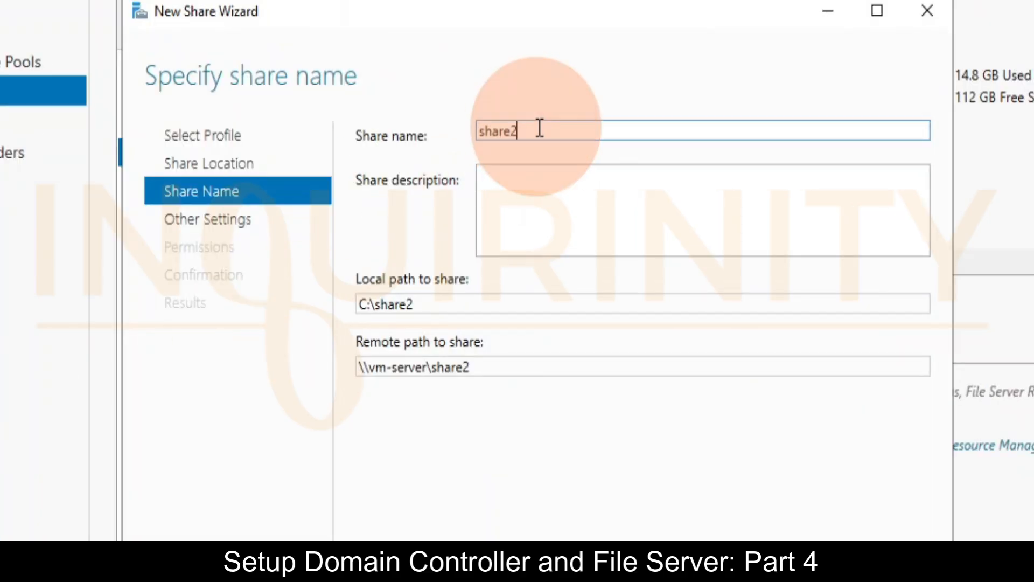
{"action": "key", "text": "BackSpace"}
{"action": "type", "text": "optio"}
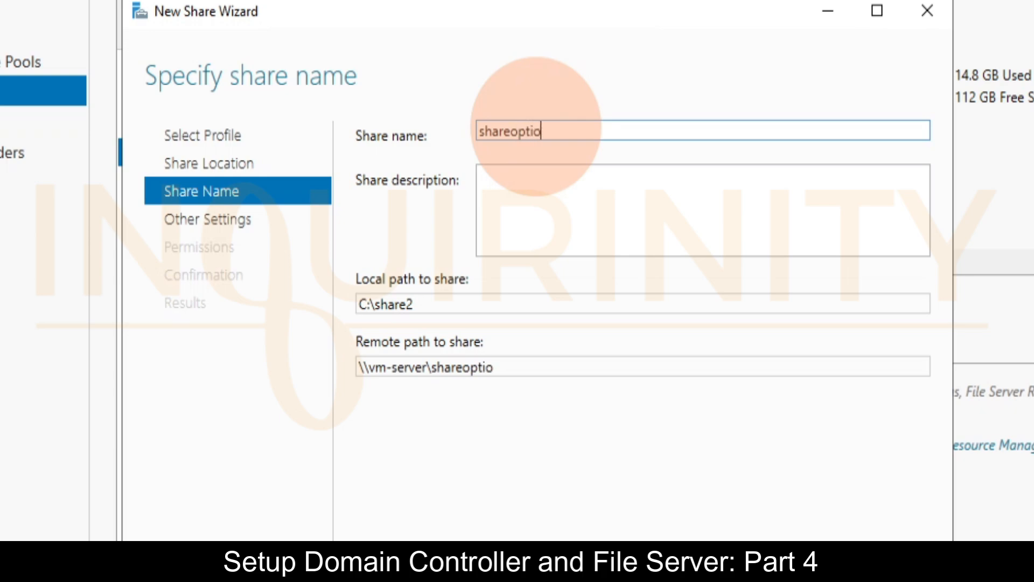
{"action": "type", "text": "n2"}
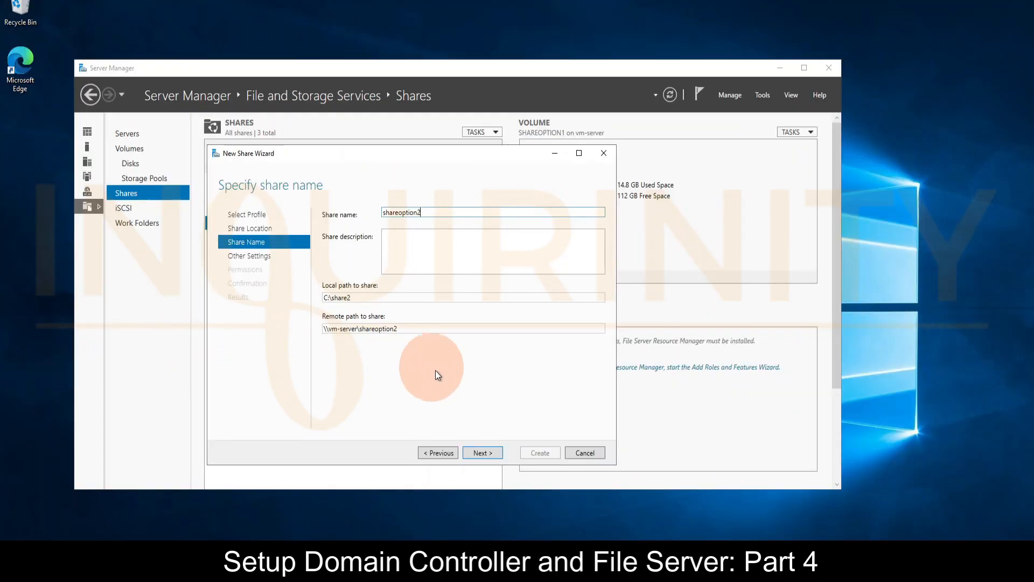
Step: Keep the default share settings and open the advanced security settings to customize the share2 folder's permissions
{"action": "left_click", "coordinate": [481, 453]}
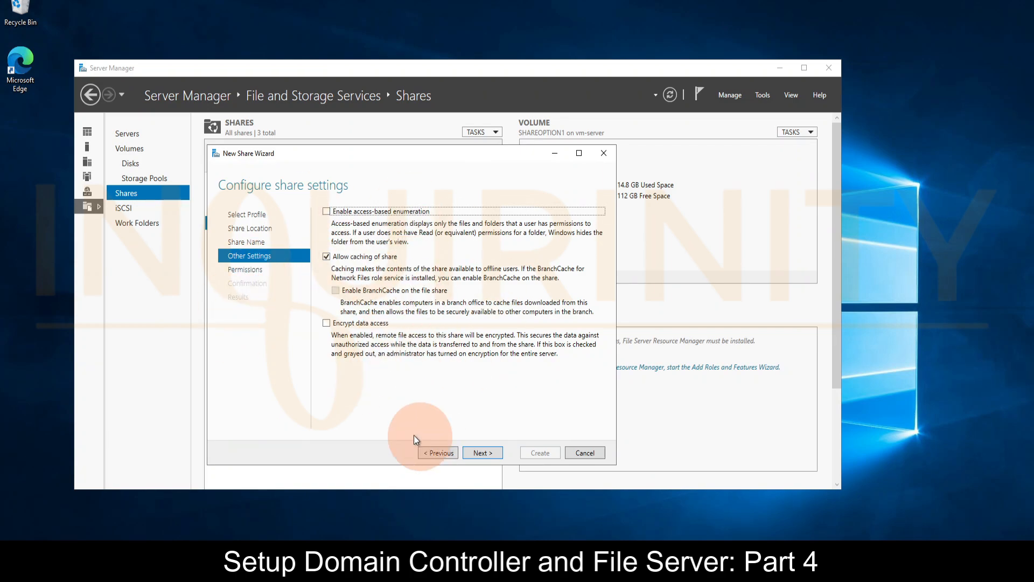
{"action": "left_click", "coordinate": [481, 454]}
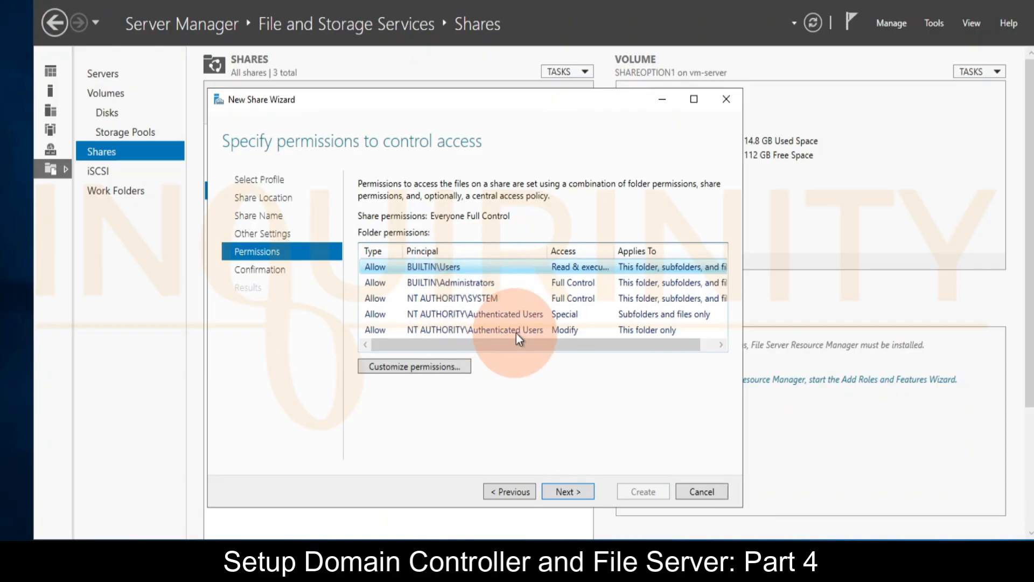
{"action": "left_click", "coordinate": [405, 366]}
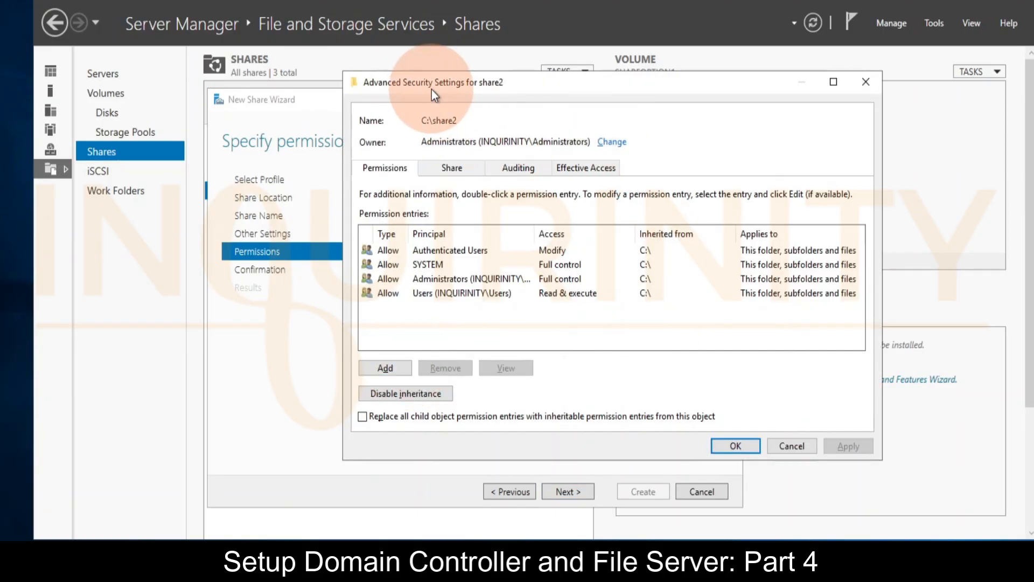
{"action": "left_click_drag", "start_coordinate": [431, 89], "coordinate": [392, 117]}
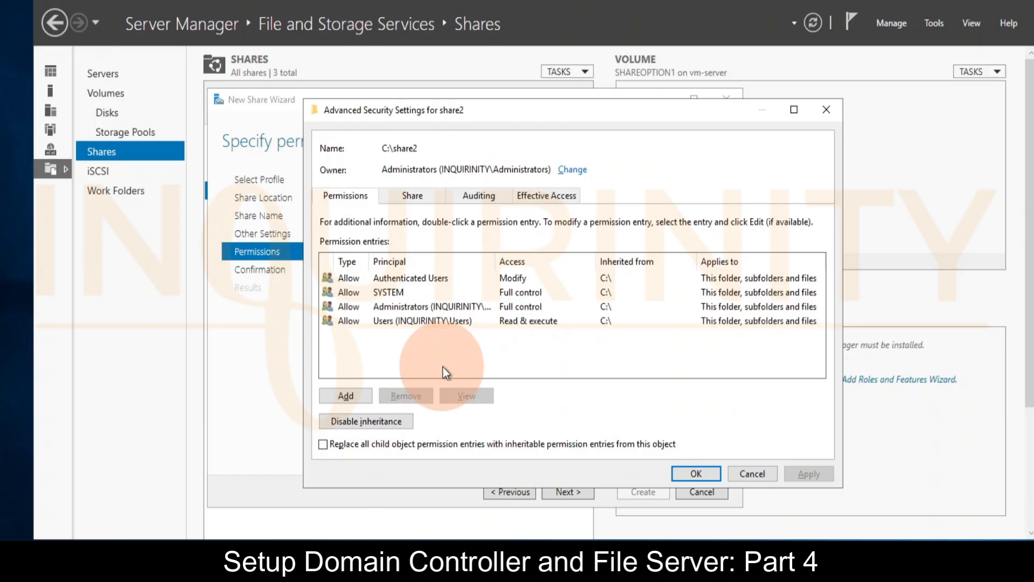
{"action": "left_click_drag", "start_coordinate": [364, 111], "coordinate": [404, 101]}
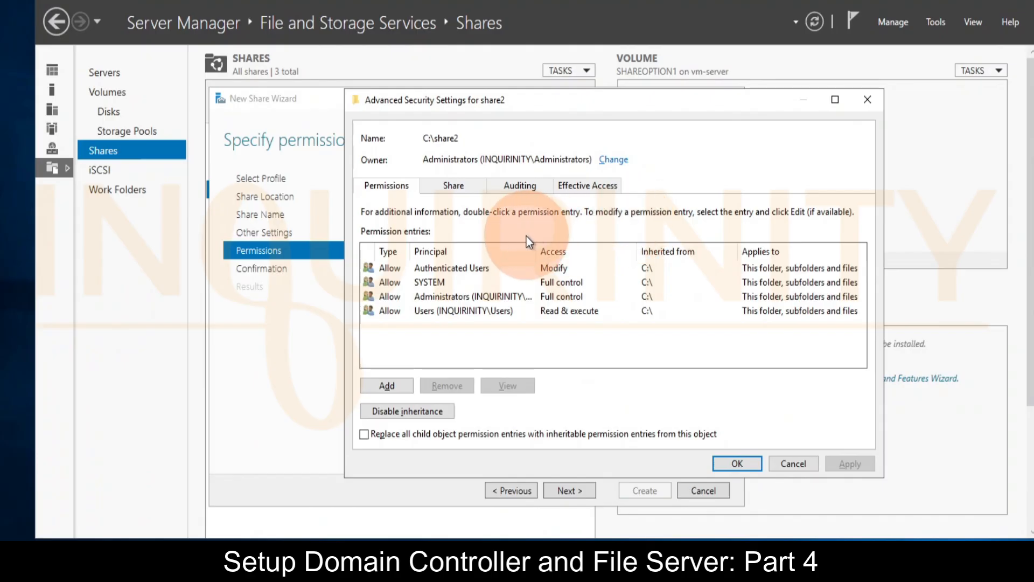
Step: Disable inheritance on share2, converting the inherited permissions into explicit ones, and apply the change
{"action": "left_click", "coordinate": [417, 419]}
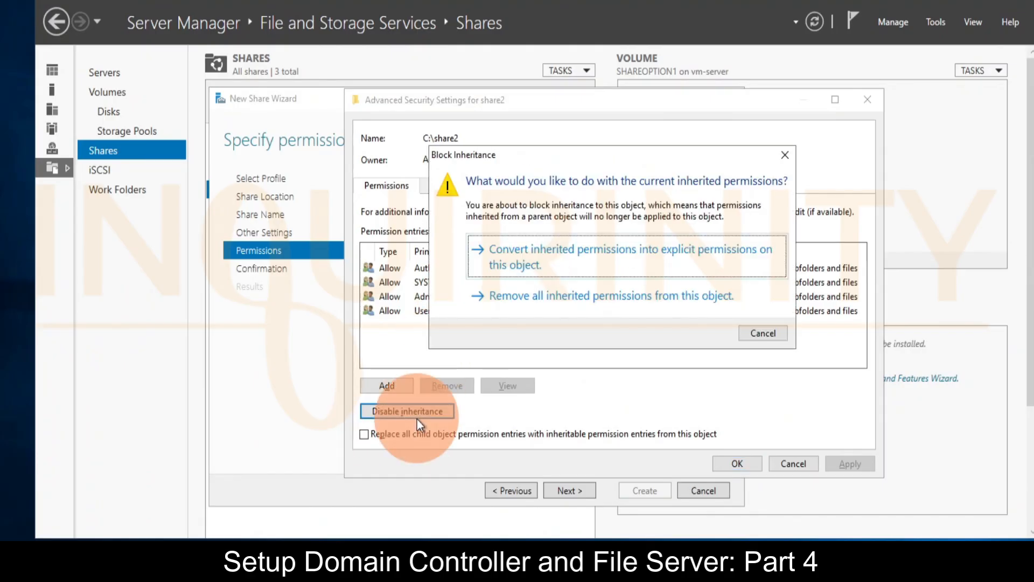
{"action": "left_click_drag", "start_coordinate": [520, 155], "coordinate": [503, 195]}
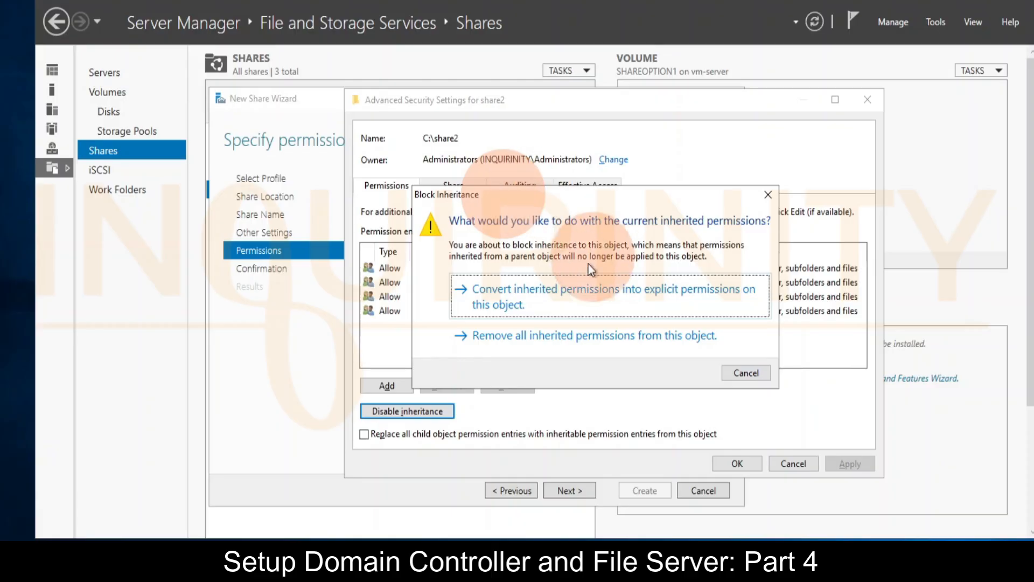
{"action": "left_click", "coordinate": [516, 306]}
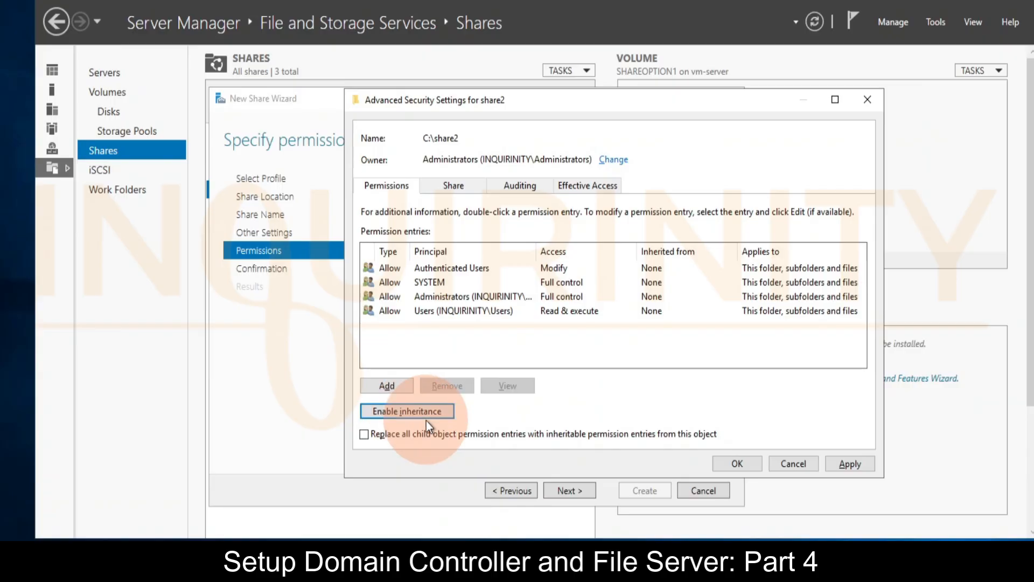
{"action": "left_click", "coordinate": [850, 464]}
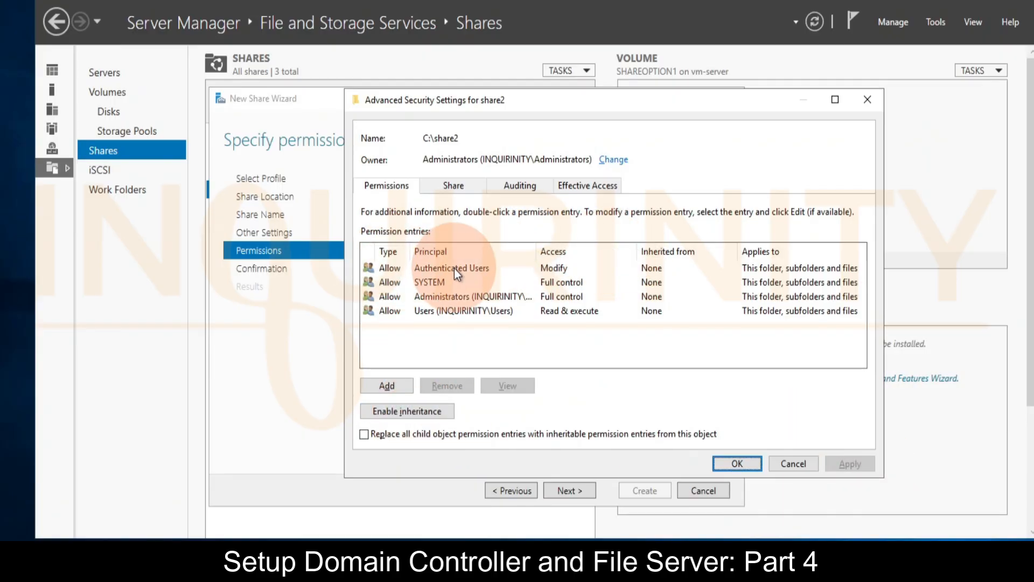
Step: Limit the Authenticated Users permission entry for share2 to This folder only
{"action": "left_click", "coordinate": [372, 267]}
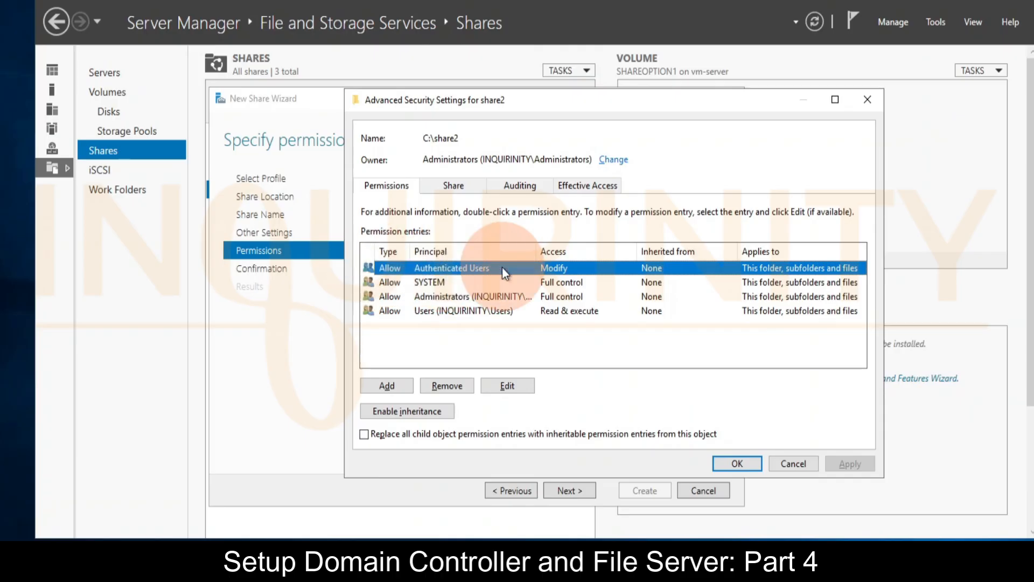
{"action": "left_click", "coordinate": [505, 383]}
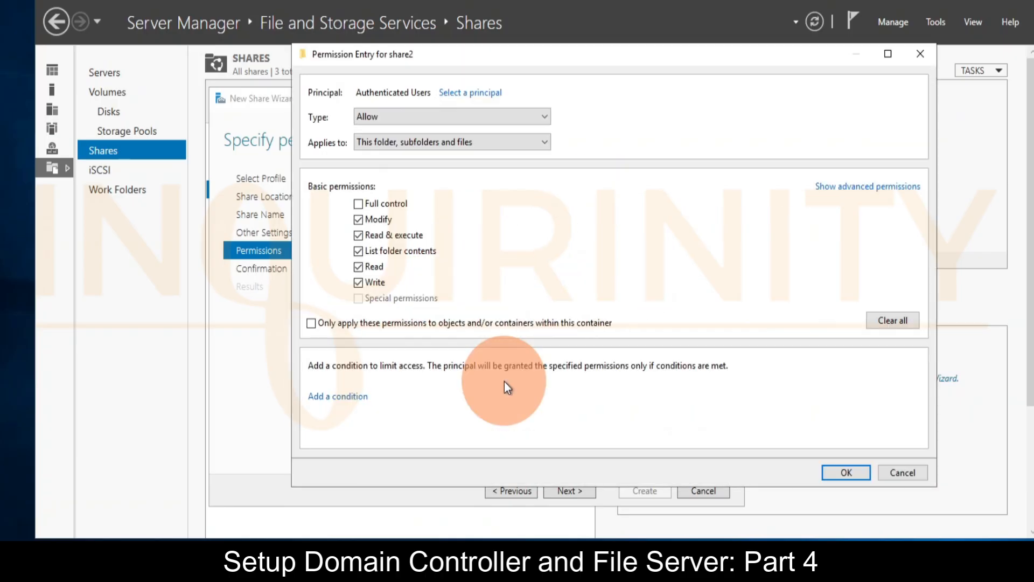
{"action": "left_click", "coordinate": [418, 142]}
{"action": "left_click", "coordinate": [386, 158]}
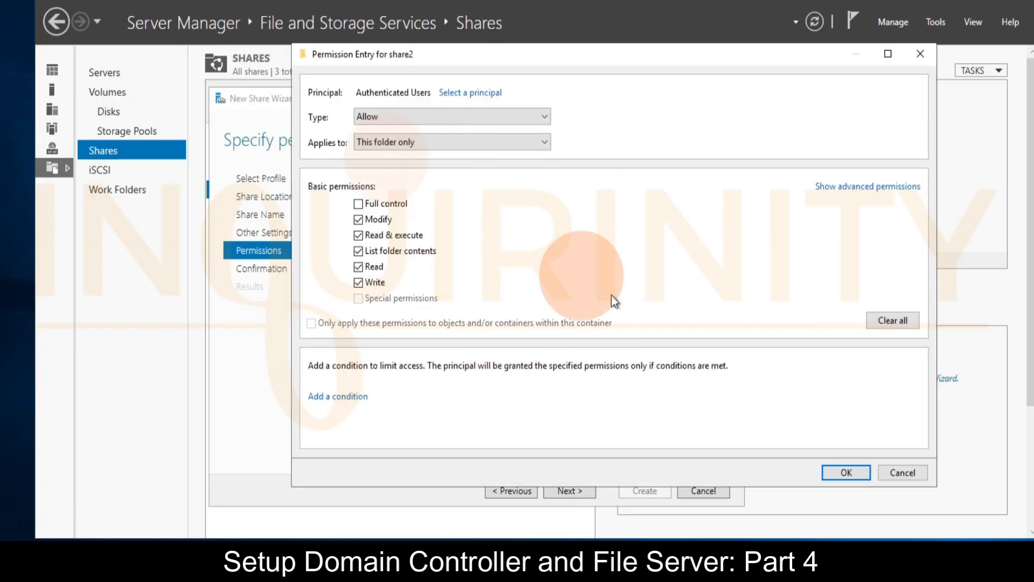
{"action": "left_click", "coordinate": [843, 472]}
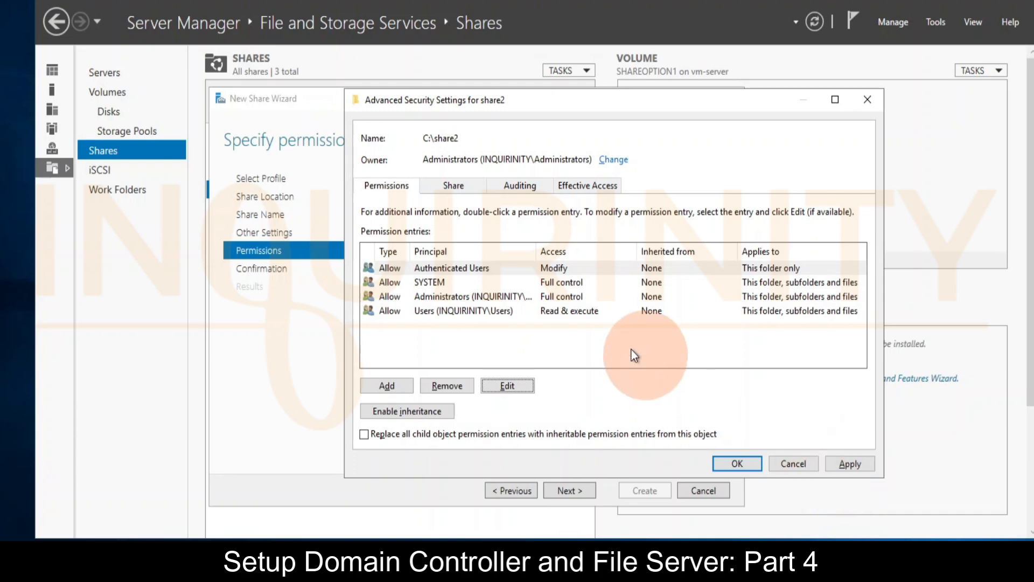
Step: Limit the Users permission entry for share2 to This folder only and apply the permission changes
{"action": "left_click", "coordinate": [451, 311]}
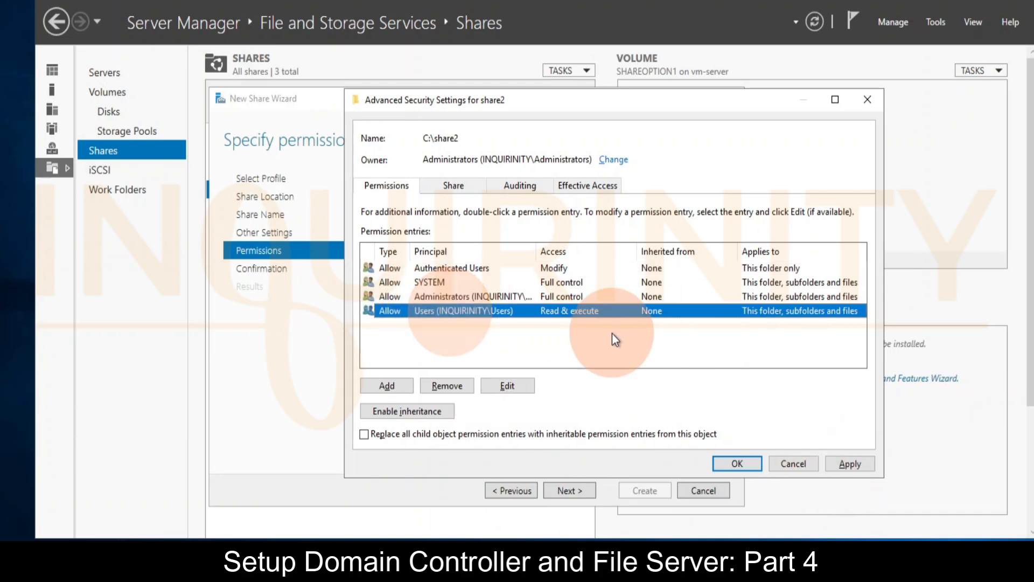
{"action": "left_click", "coordinate": [498, 384]}
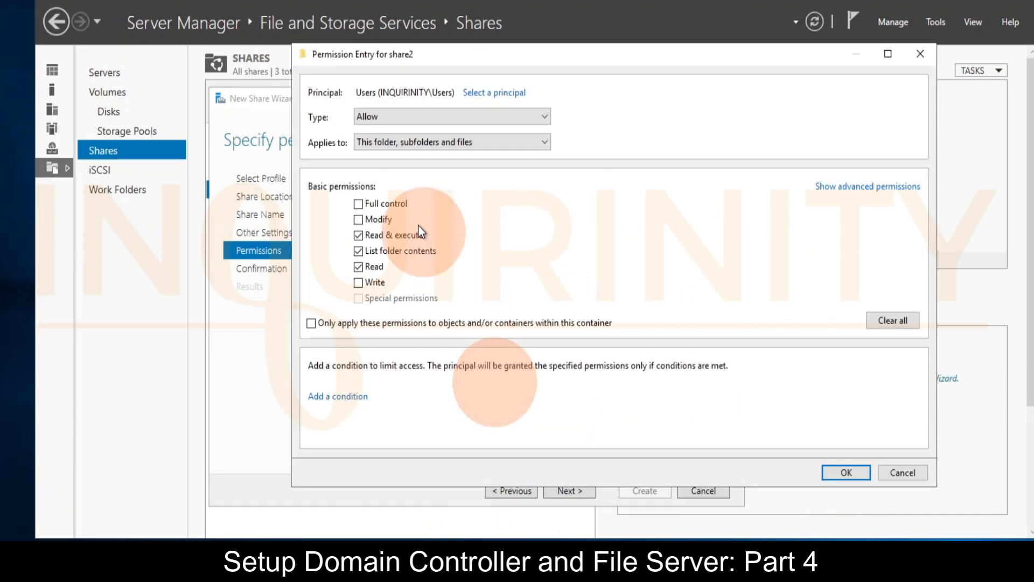
{"action": "left_click", "coordinate": [412, 147]}
{"action": "left_click", "coordinate": [380, 160]}
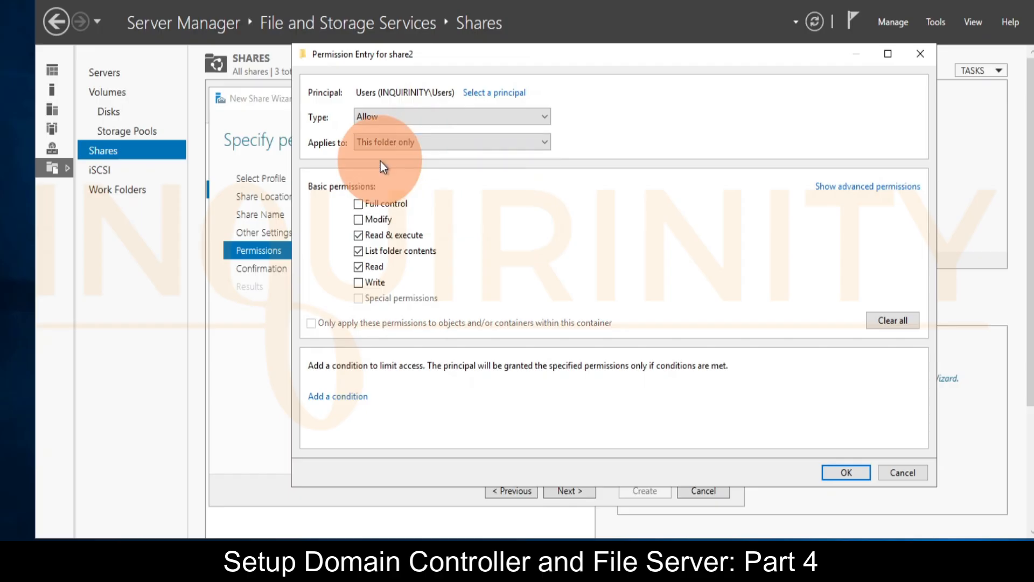
{"action": "left_click", "coordinate": [846, 472]}
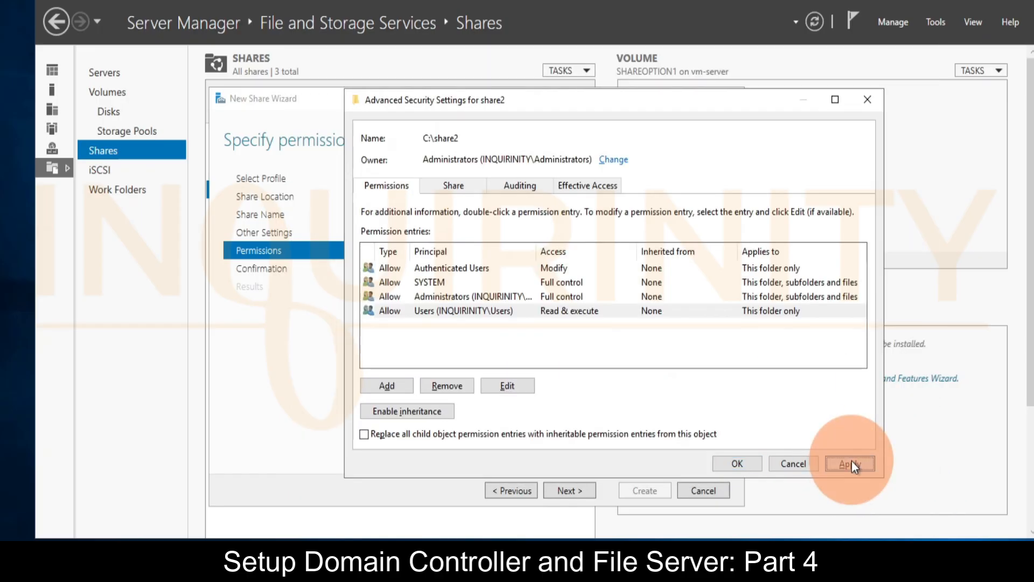
Step: Review the access and scope of each share2 folder permission entry, and inspect the share-level entry for Everyone
{"action": "left_click", "coordinate": [431, 286]}
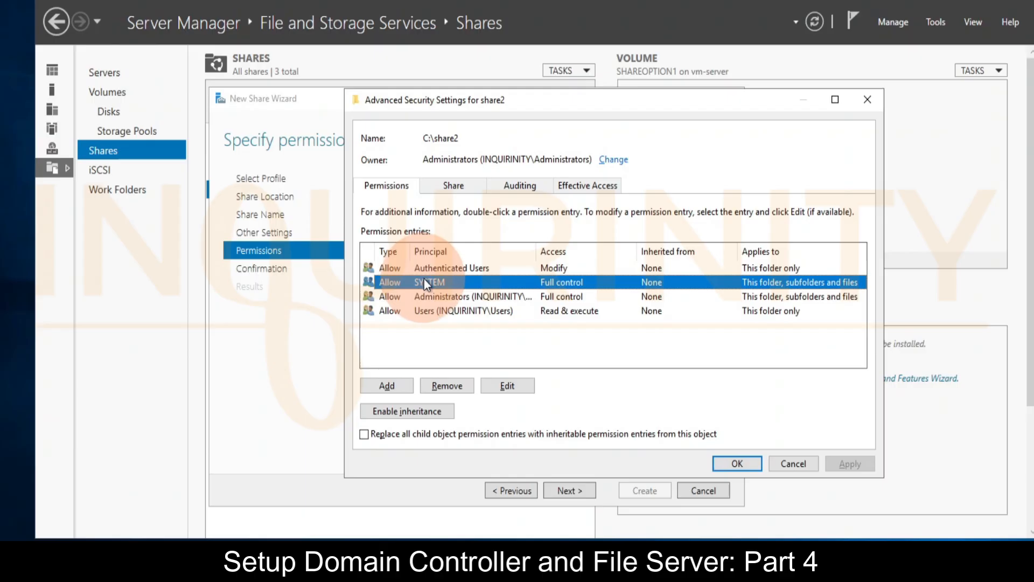
{"action": "left_click", "coordinate": [479, 268]}
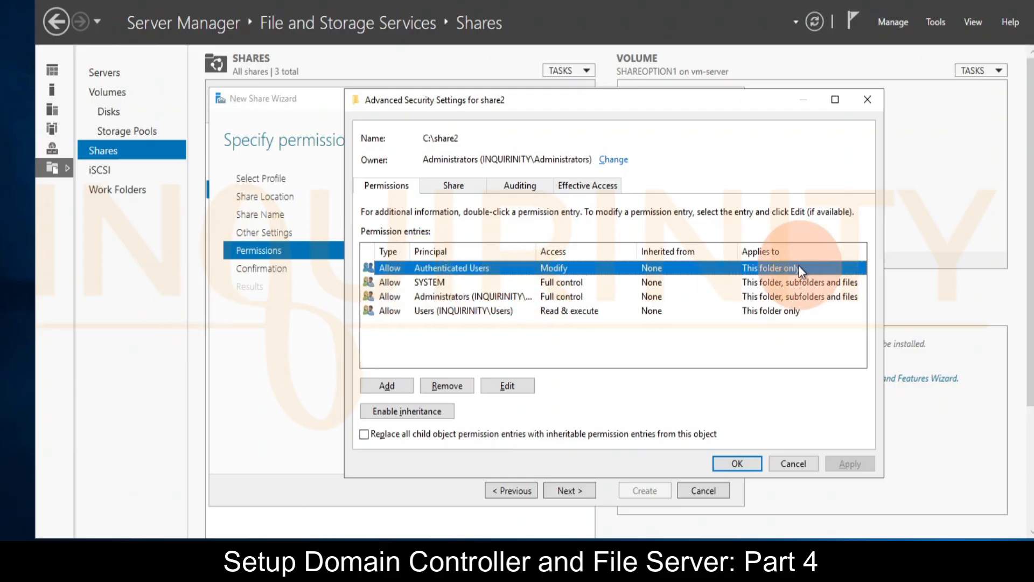
{"action": "left_click", "coordinate": [425, 283]}
{"action": "left_click", "coordinate": [431, 298]}
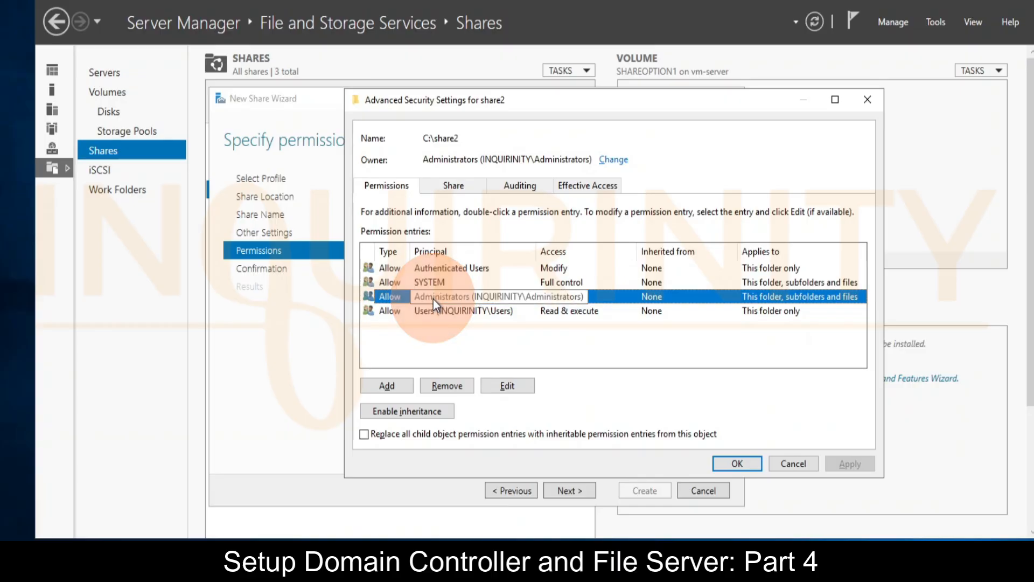
{"action": "left_click", "coordinate": [442, 311]}
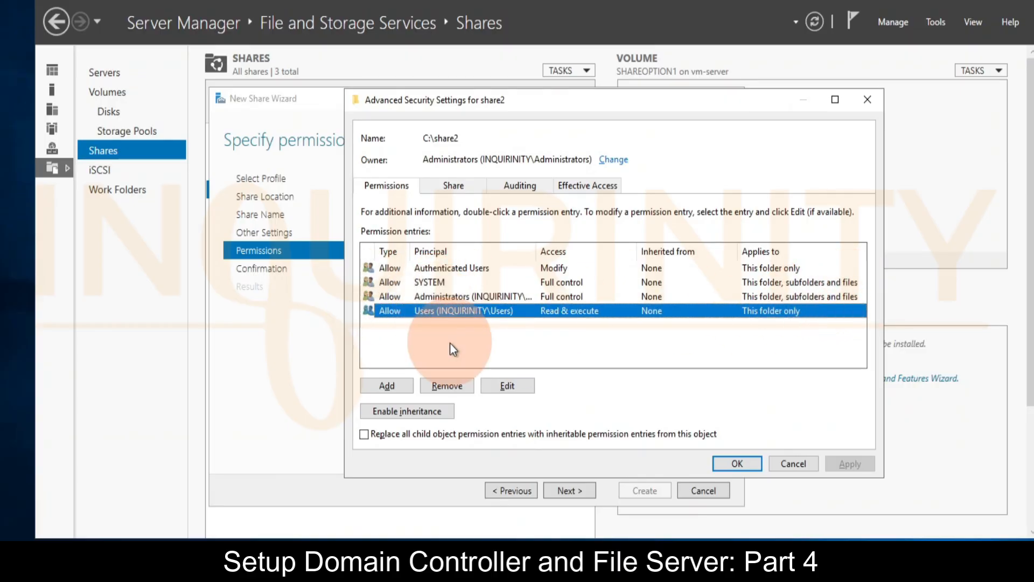
{"action": "left_click", "coordinate": [397, 188]}
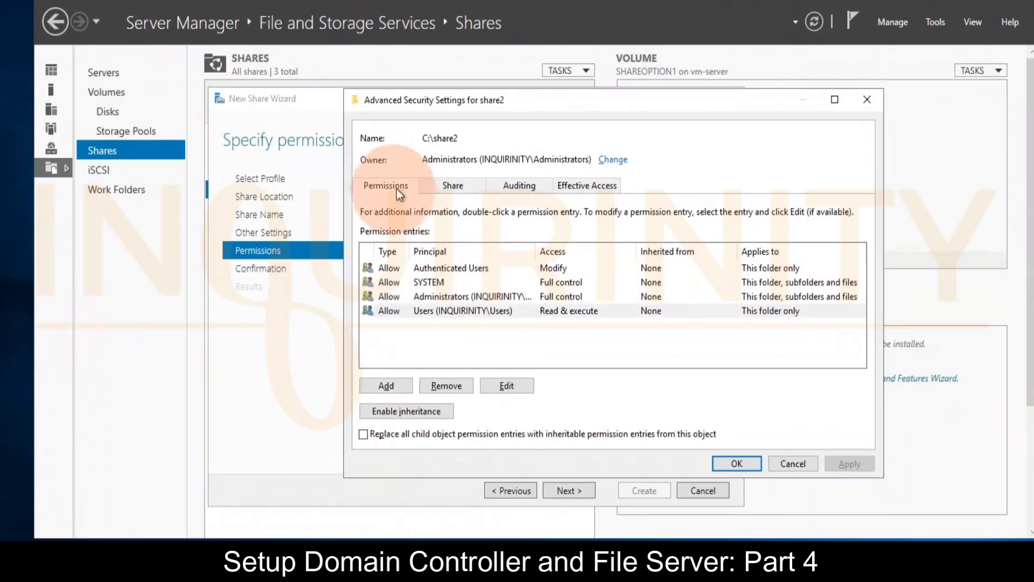
{"action": "left_click", "coordinate": [445, 190]}
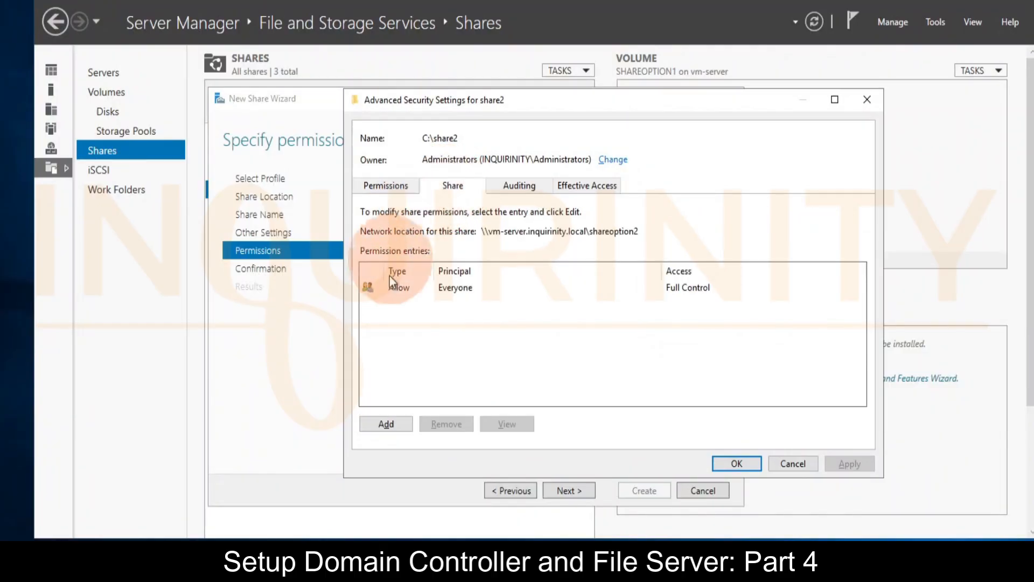
{"action": "left_click", "coordinate": [394, 289]}
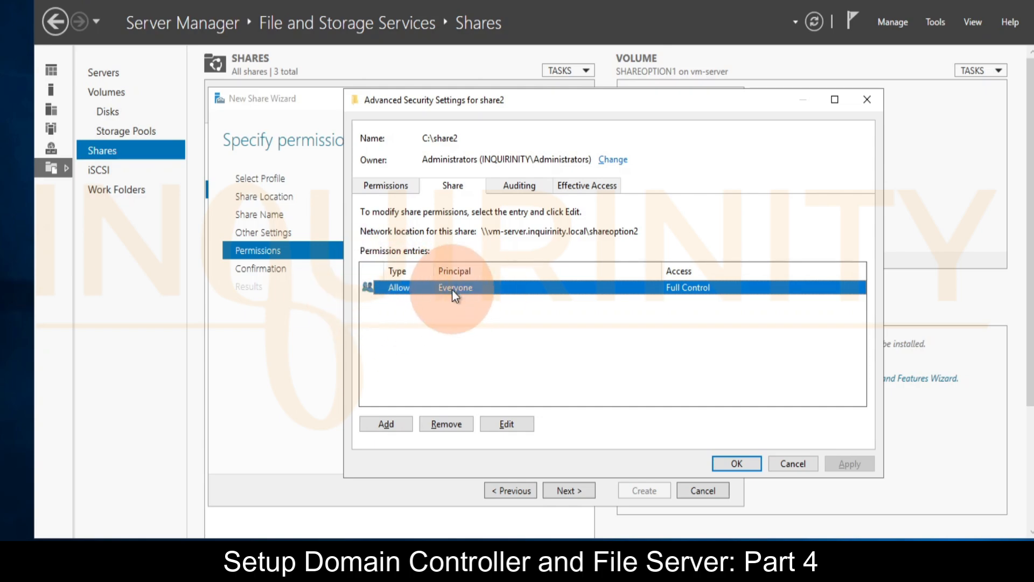
Step: Add a share permission entry for shareoption2 and choose Authenticated Users as its principal
{"action": "left_click", "coordinate": [401, 428]}
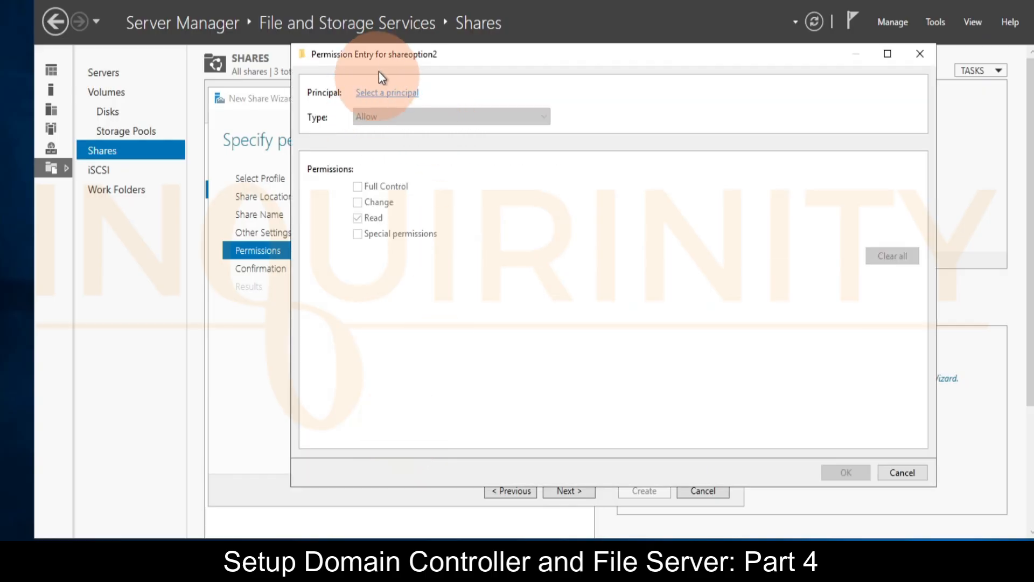
{"action": "left_click", "coordinate": [384, 93]}
{"action": "left_click", "coordinate": [348, 207]}
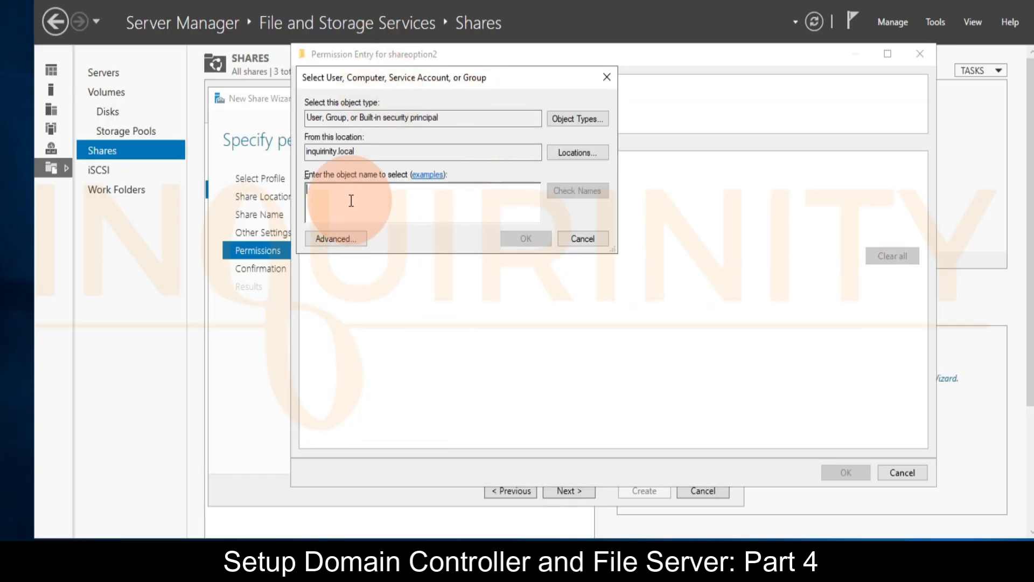
{"action": "type", "text": "authe"}
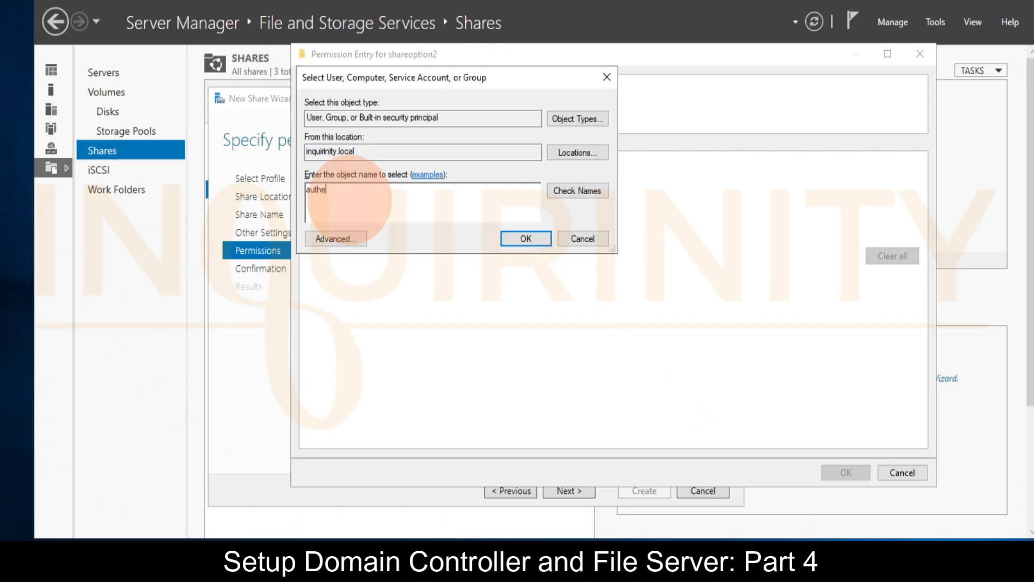
{"action": "type", "text": "nticated"}
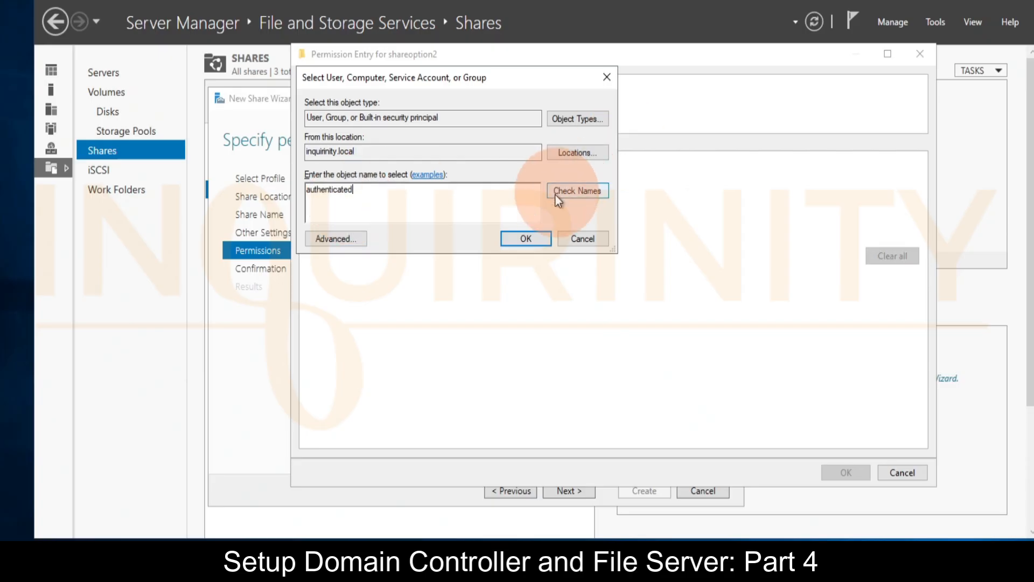
{"action": "left_click", "coordinate": [577, 191]}
{"action": "left_click", "coordinate": [514, 239]}
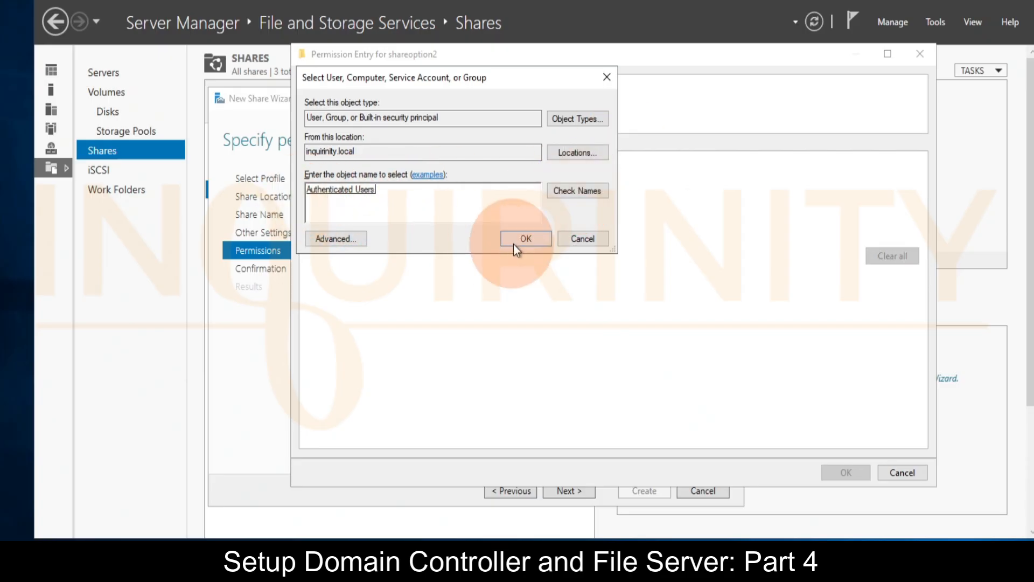
Step: Allow Authenticated Users Full Control on the share and save the permission entry
{"action": "left_click", "coordinate": [358, 187]}
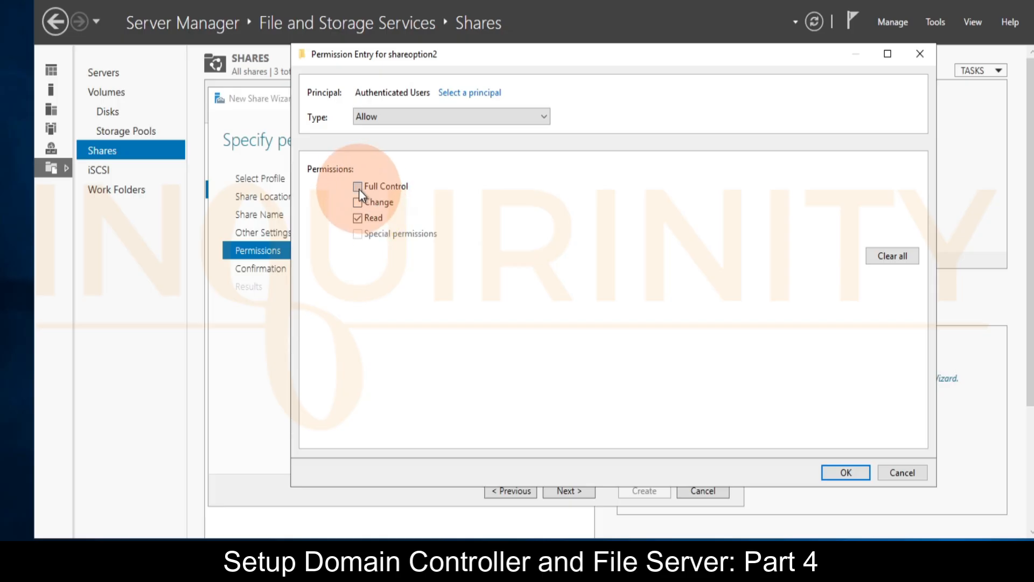
{"action": "left_click", "coordinate": [418, 121]}
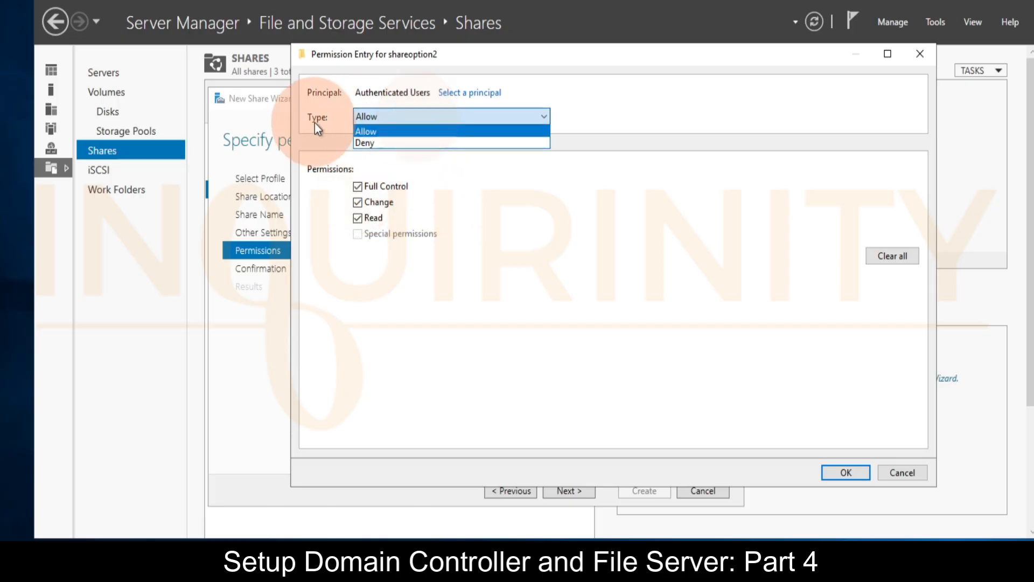
{"action": "left_click", "coordinate": [370, 132]}
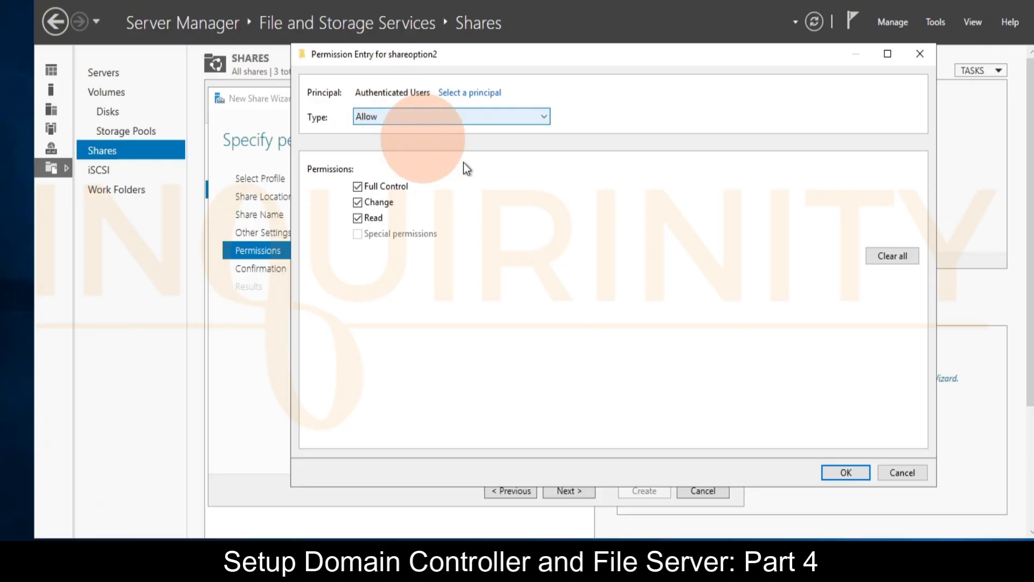
{"action": "left_click", "coordinate": [840, 472]}
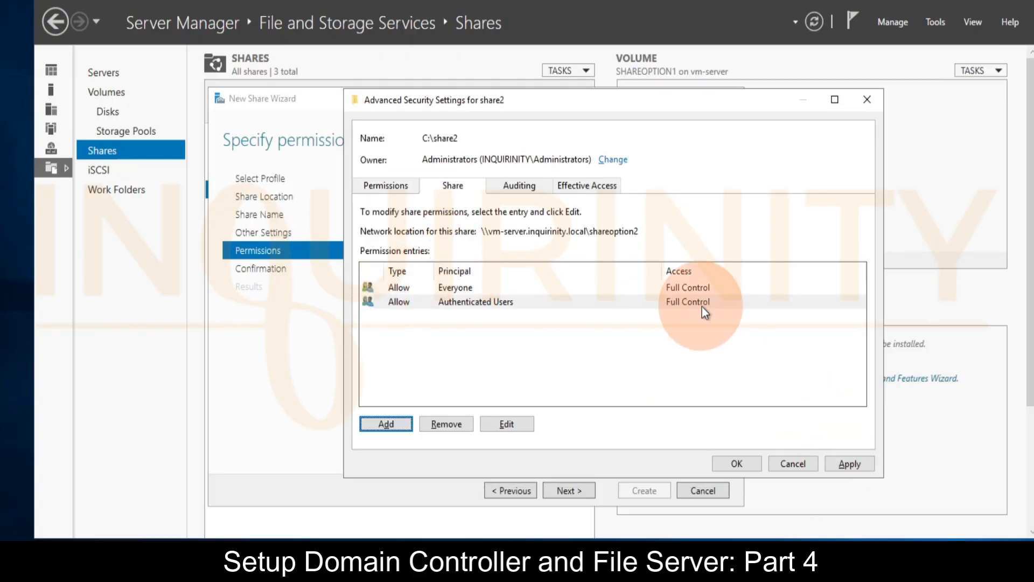
Step: Remove the Everyone entry from the share permissions, then apply and close the share2 security settings
{"action": "left_click", "coordinate": [406, 290]}
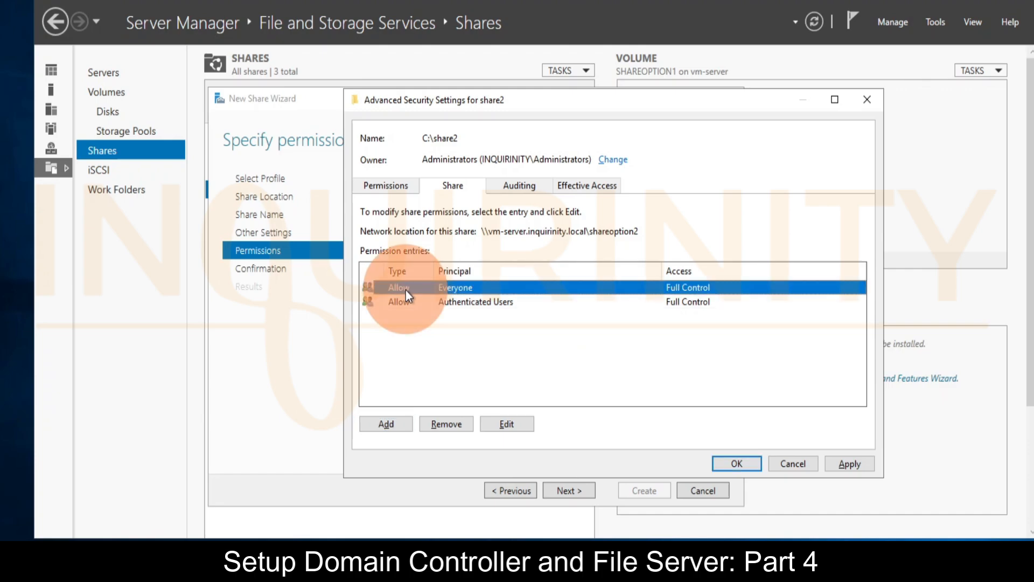
{"action": "left_click", "coordinate": [435, 423]}
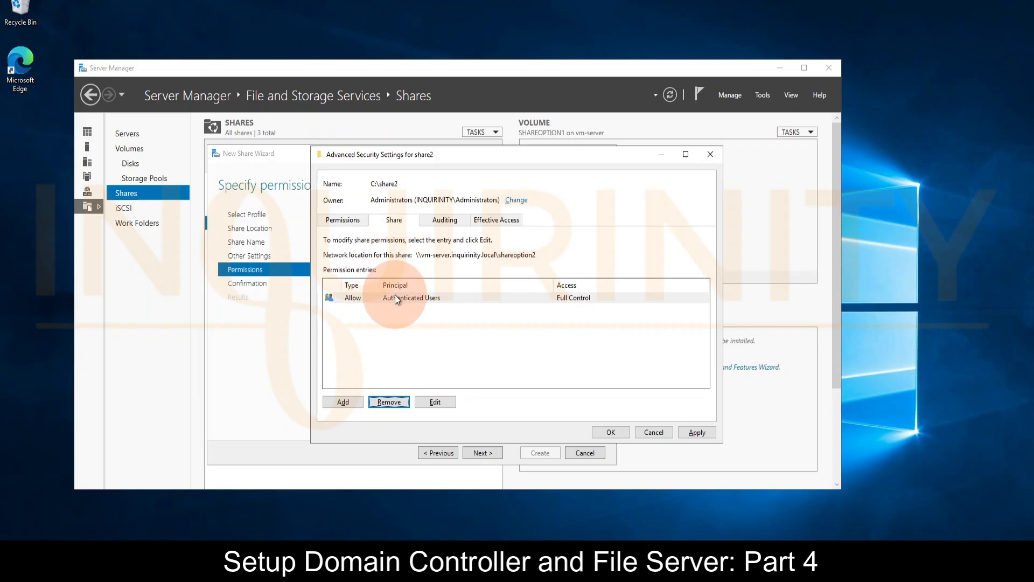
{"action": "left_click", "coordinate": [346, 223]}
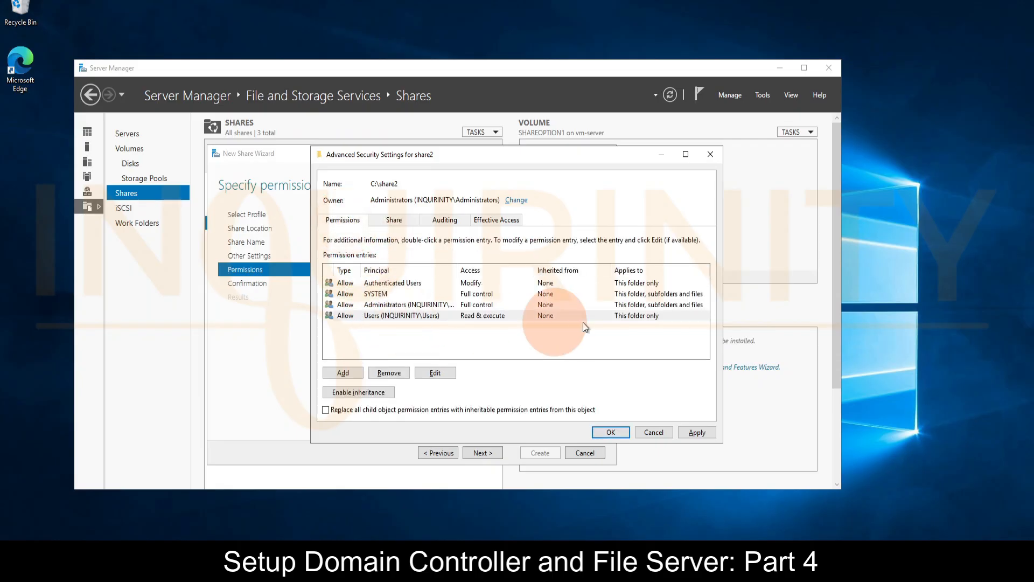
{"action": "left_click", "coordinate": [683, 435]}
{"action": "left_click", "coordinate": [611, 431]}
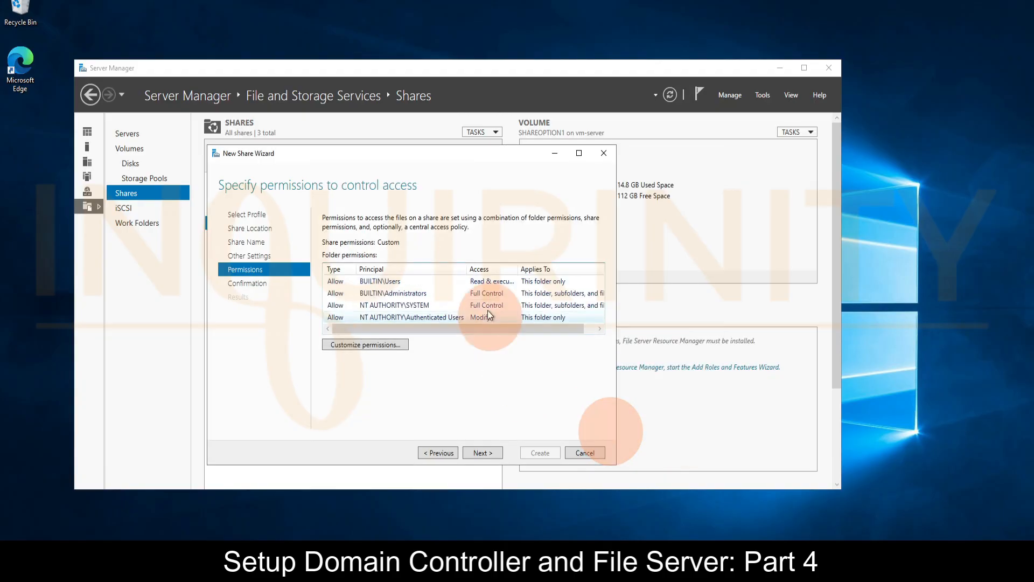
Step: Finish the wizard to create the shareoption2 share and select it in the shares list
{"action": "left_click_drag", "start_coordinate": [441, 328], "coordinate": [466, 331]}
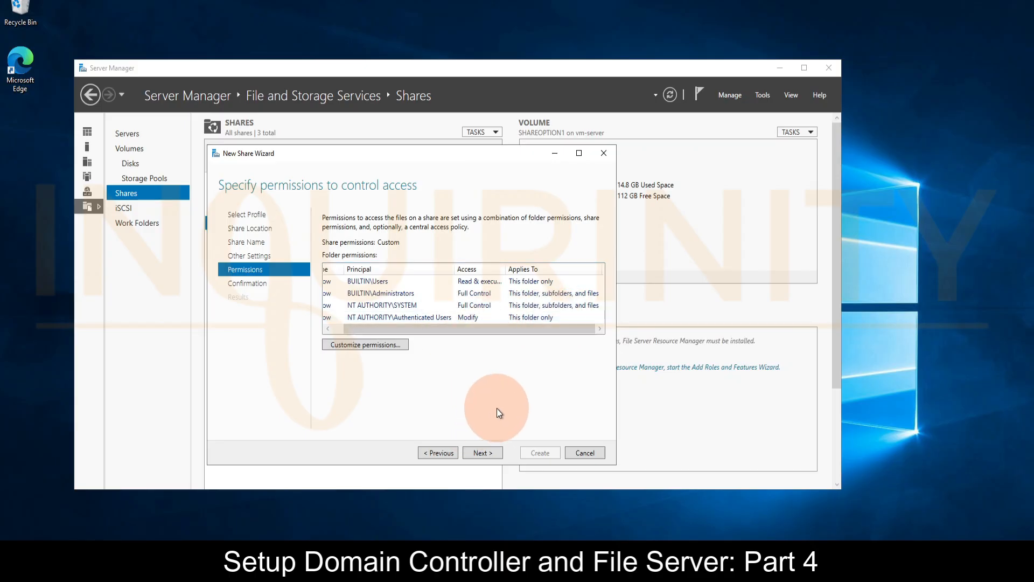
{"action": "left_click", "coordinate": [481, 453]}
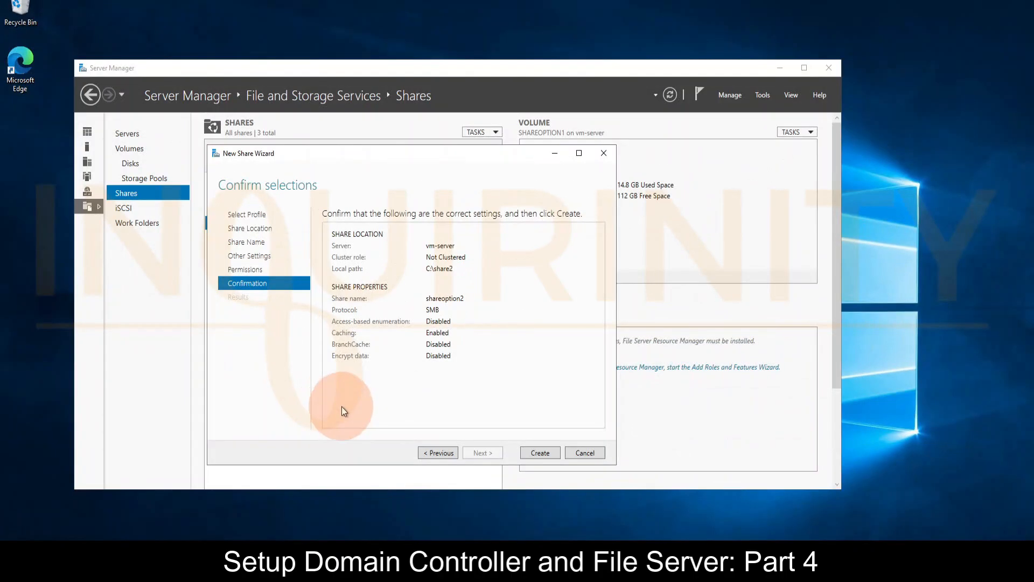
{"action": "left_click", "coordinate": [540, 455]}
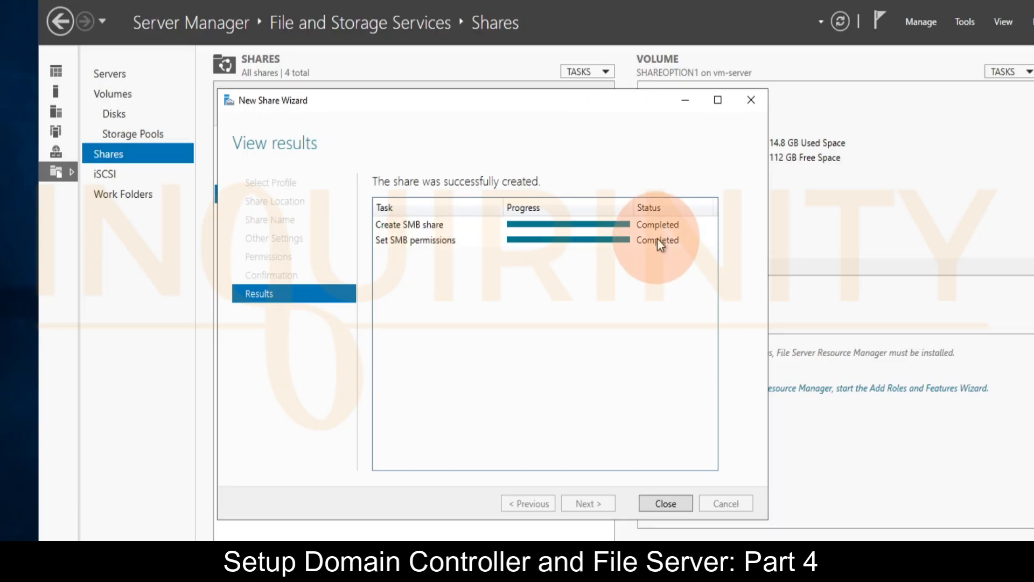
{"action": "left_click", "coordinate": [662, 506]}
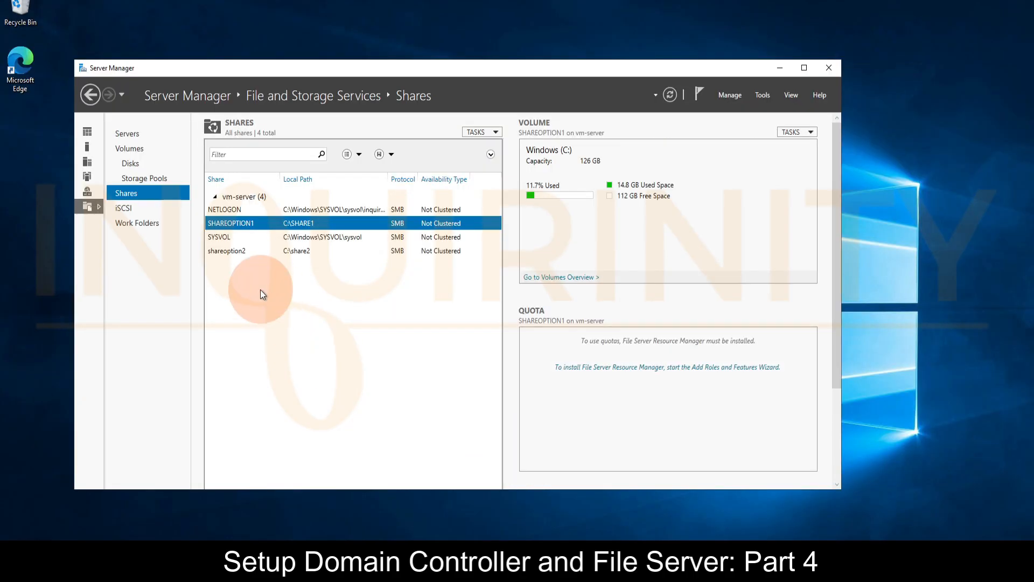
{"action": "left_click", "coordinate": [220, 249]}
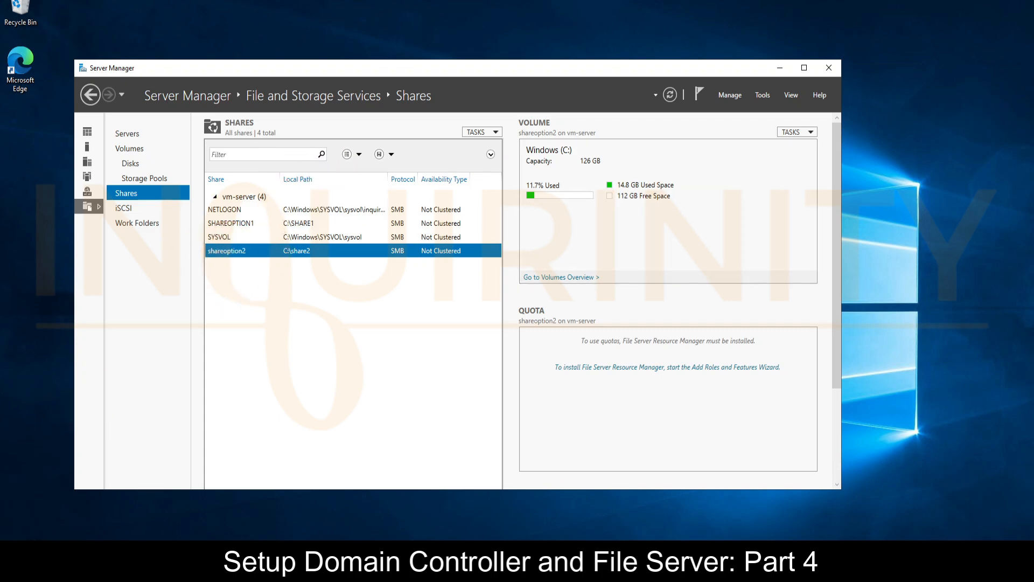
{"action": "right_click", "coordinate": [13, 570]}
{"action": "left_click", "coordinate": [29, 536]}
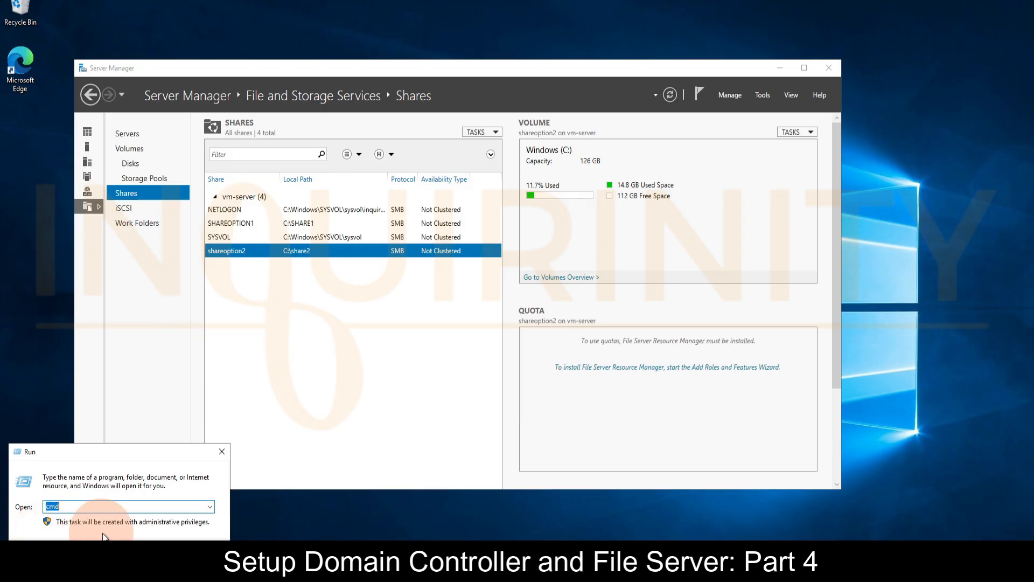
{"action": "left_click", "coordinate": [129, 555]}
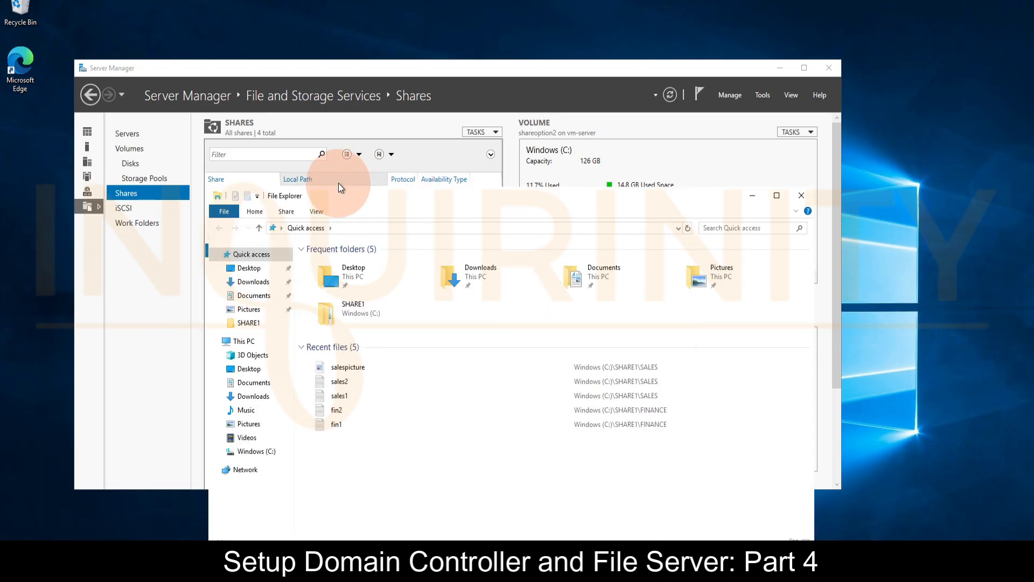
Step: Browse to \\vm-server in File Explorer, check the contents of shareoption2 and close the window
{"action": "left_click_drag", "start_coordinate": [339, 182], "coordinate": [380, 178]}
{"action": "left_click", "coordinate": [124, 570]}
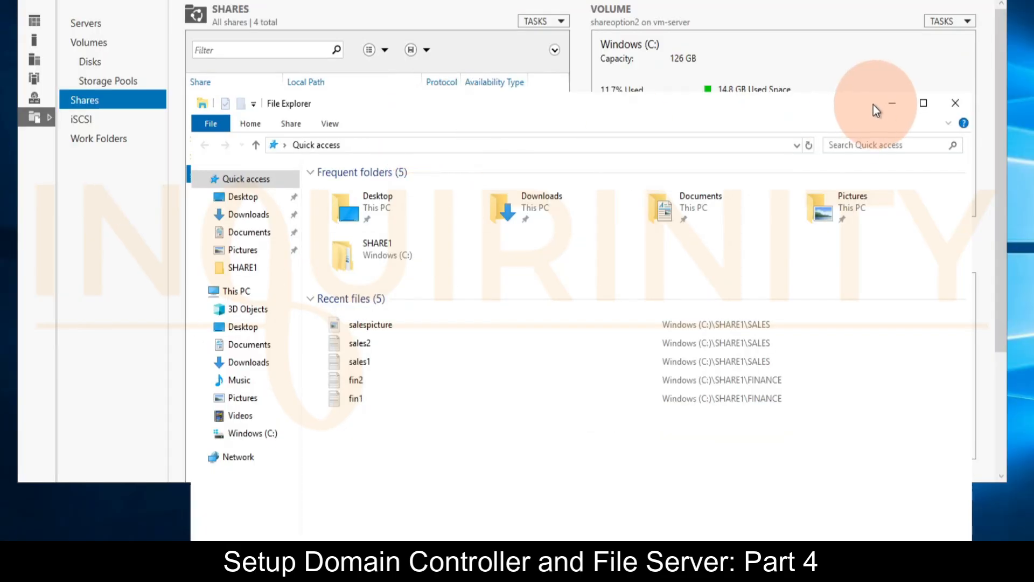
{"action": "mouse_move", "coordinate": [832, 93]}
{"action": "left_mouse_down"}
{"action": "mouse_move", "coordinate": [770, 78]}
{"action": "mouse_move", "coordinate": [860, 67]}
{"action": "mouse_move", "coordinate": [839, 79]}
{"action": "left_mouse_up"}
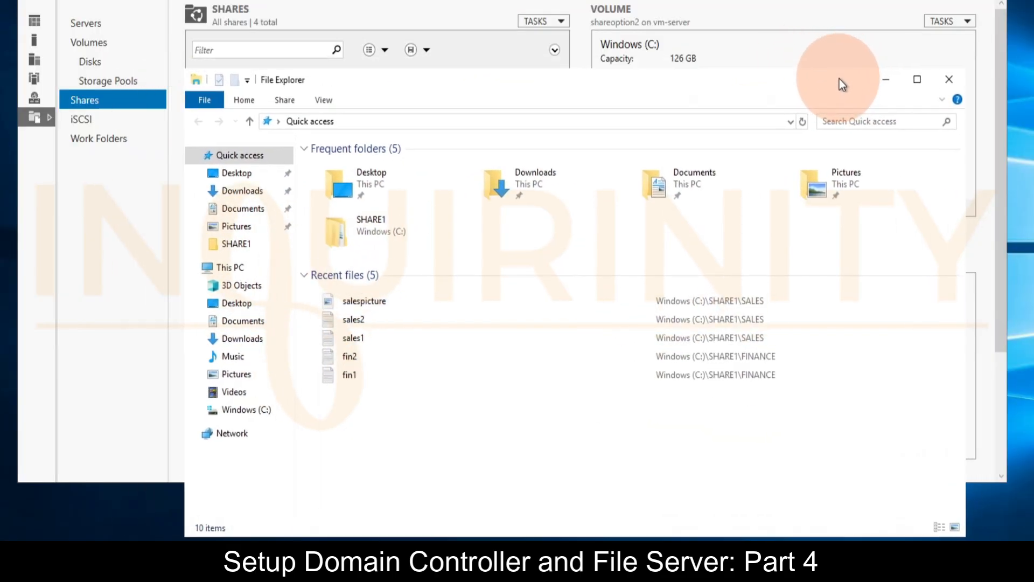
{"action": "left_click", "coordinate": [396, 123]}
{"action": "type", "text": "\\"}
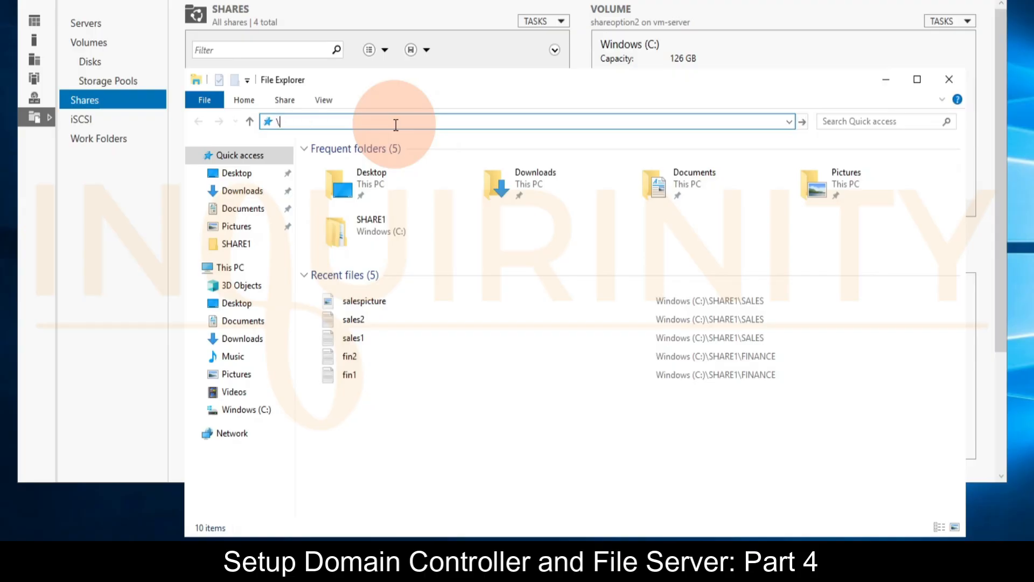
{"action": "type", "text": "\\"}
{"action": "type", "text": "vm-server"}
{"action": "key", "text": "Return"}
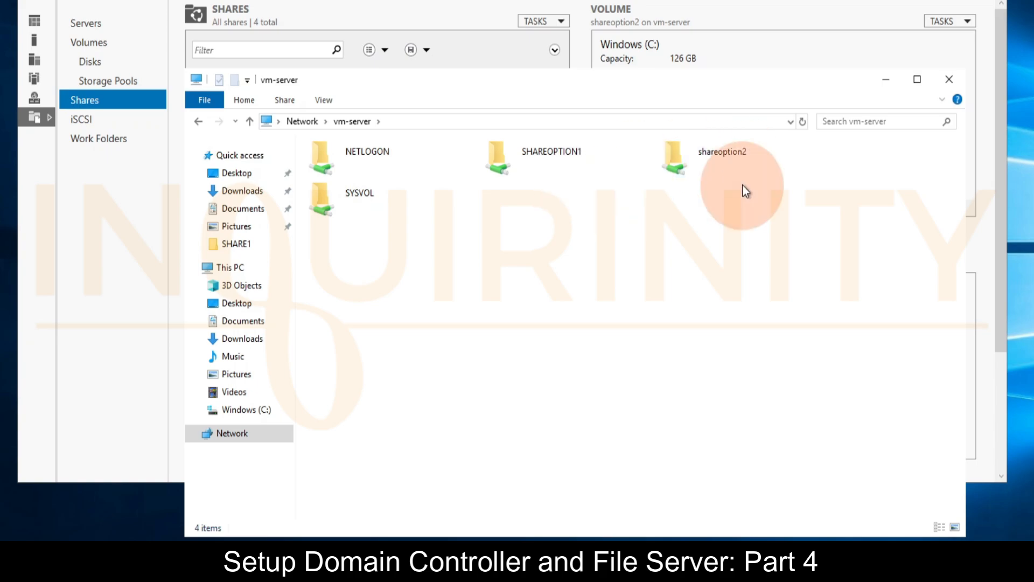
{"action": "double_click", "coordinate": [671, 160]}
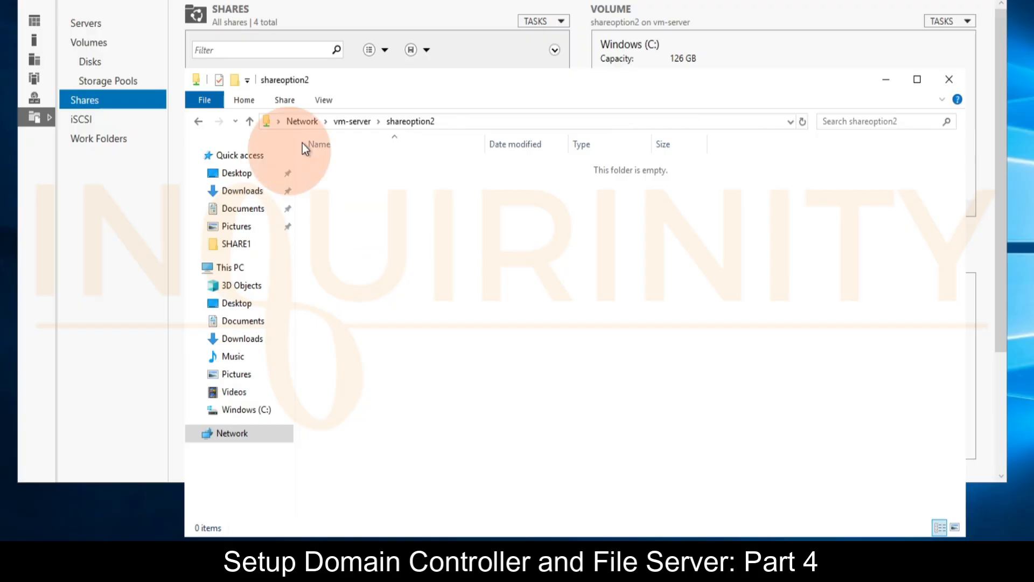
{"action": "left_click", "coordinate": [949, 83]}
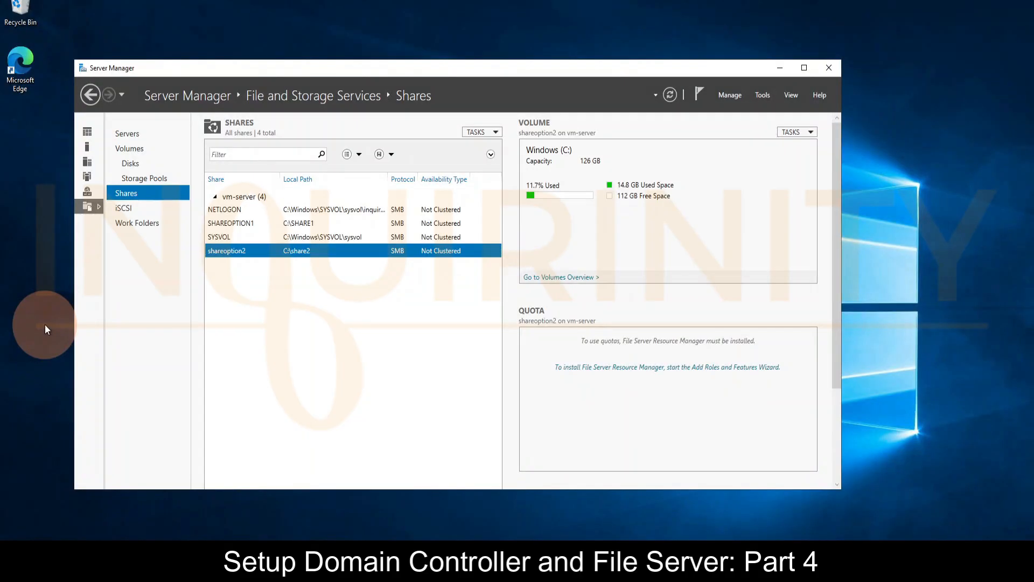
Step: Review the permissions and settings in the shareoption2 properties, leaving without making changes
{"action": "right_click", "coordinate": [220, 178]}
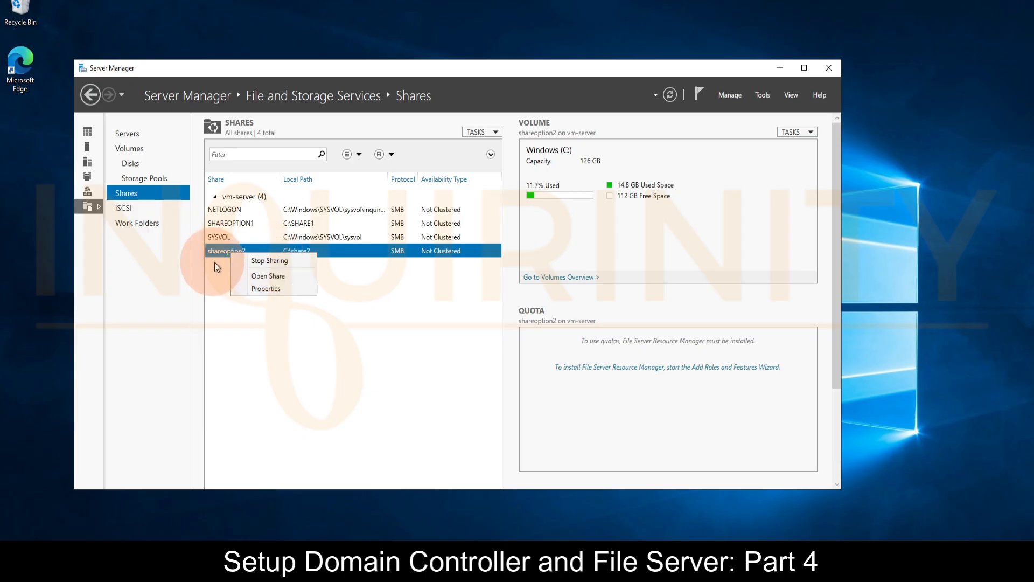
{"action": "left_click", "coordinate": [257, 289]}
{"action": "left_click", "coordinate": [167, 204]}
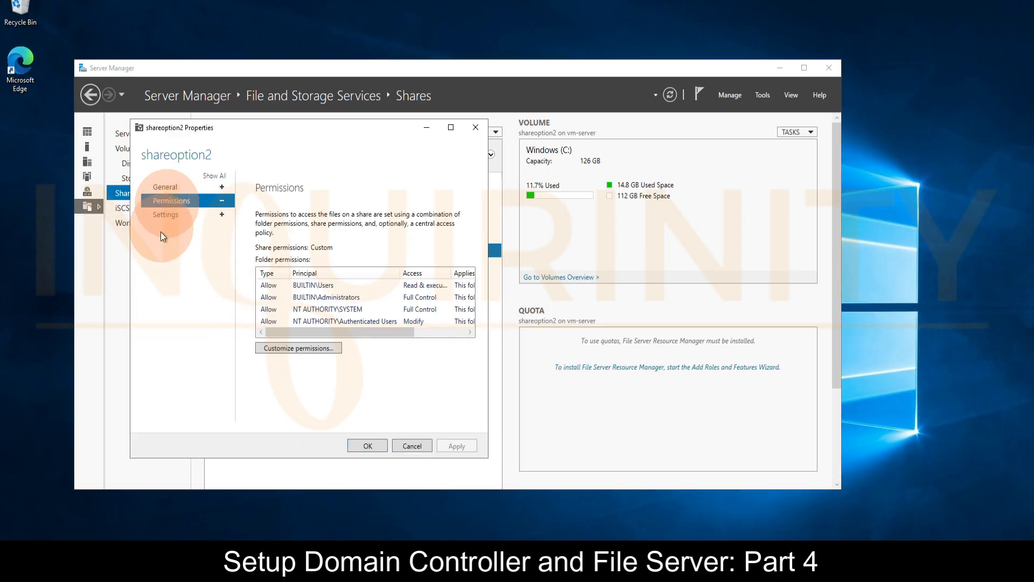
{"action": "left_click", "coordinate": [168, 216]}
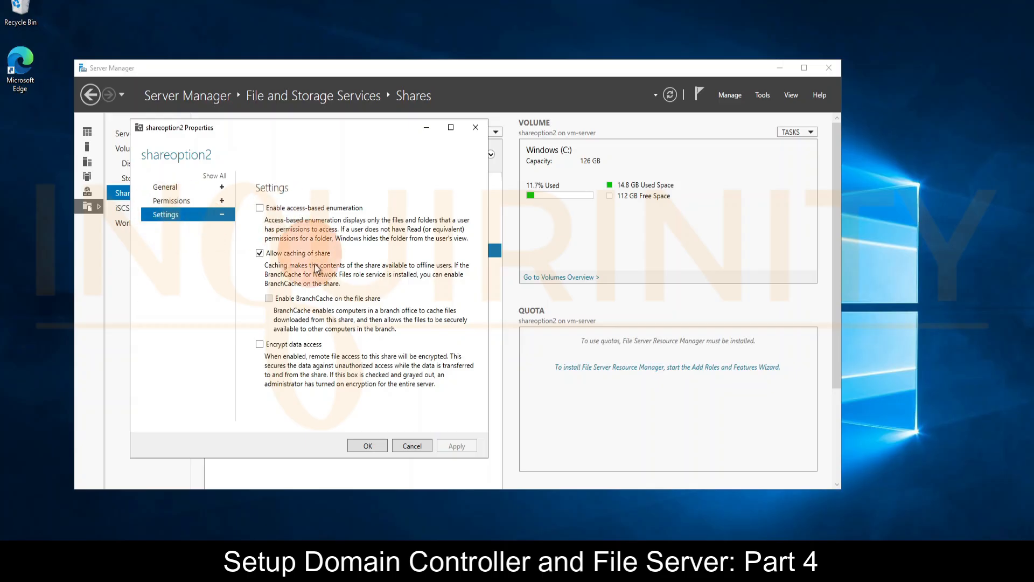
{"action": "left_click", "coordinate": [409, 446]}
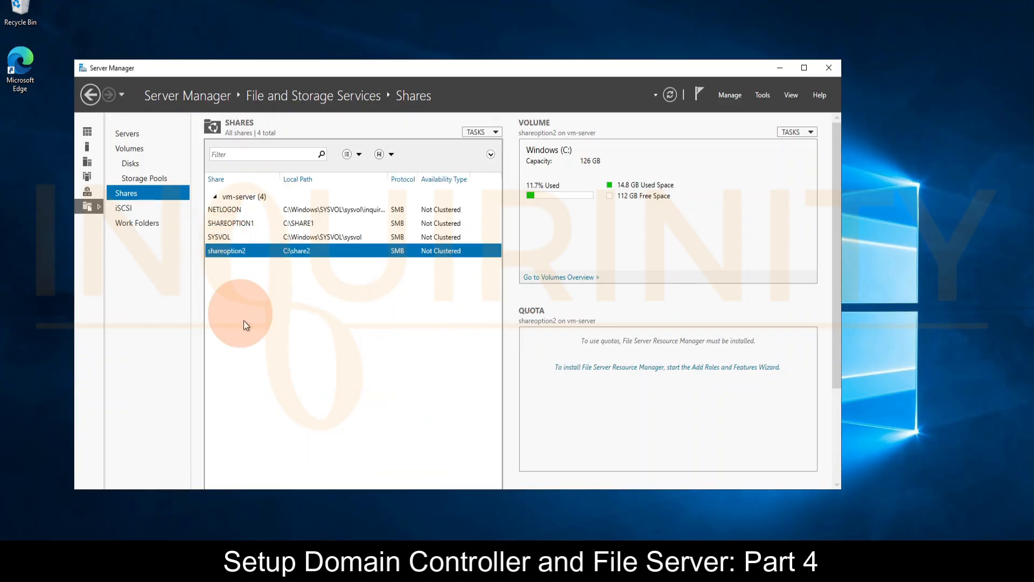
Step: Open the shareoption2 share folder from the shares list in Server Manager
{"action": "right_click", "coordinate": [234, 250]}
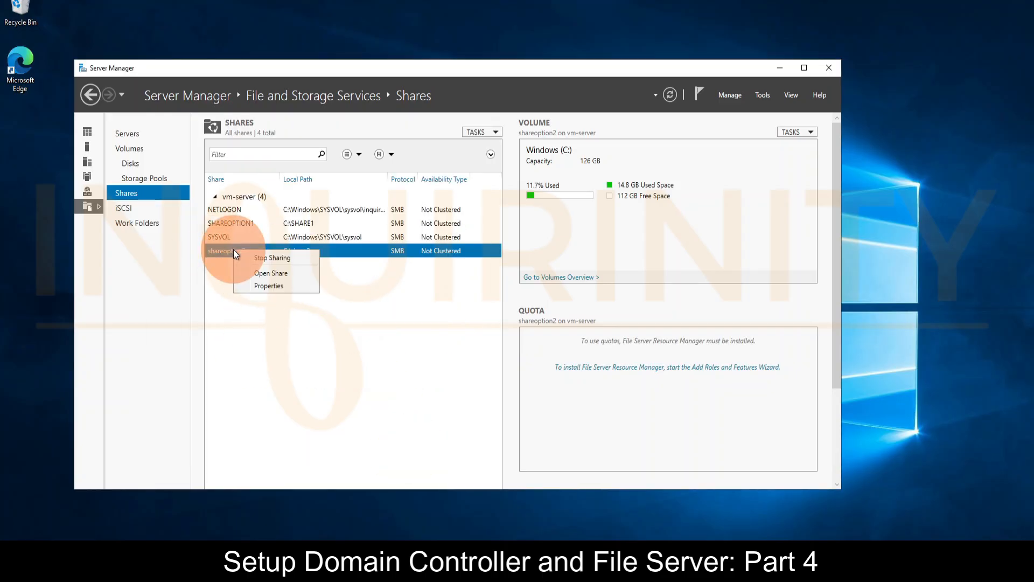
{"action": "left_click", "coordinate": [269, 273]}
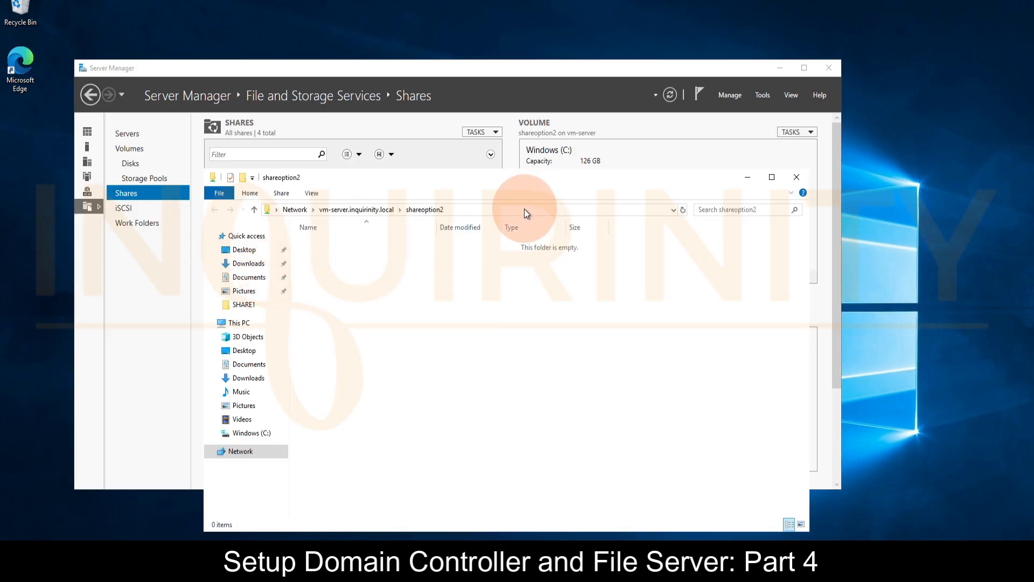
{"action": "right_click", "coordinate": [383, 278]}
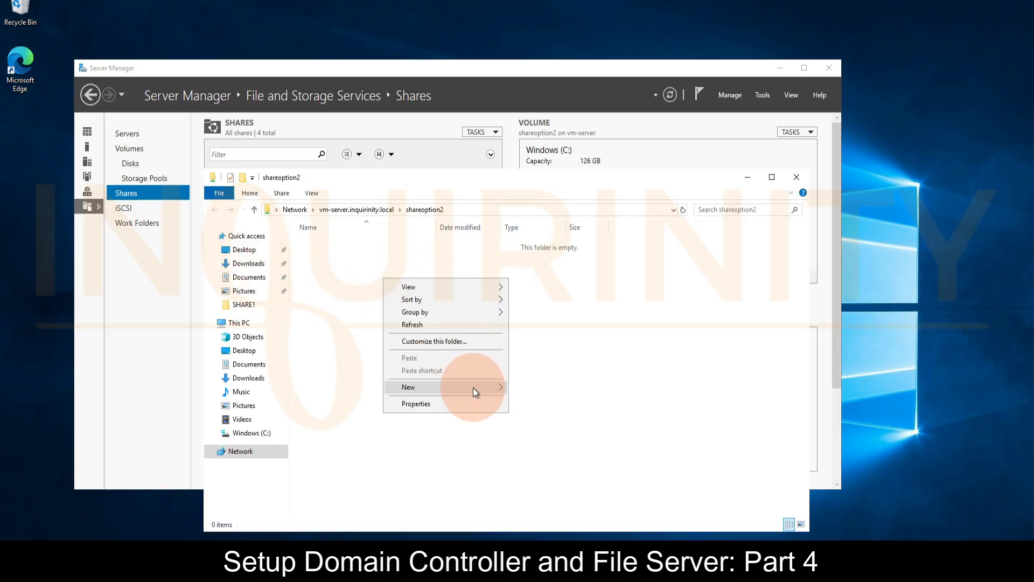
{"action": "mouse_move", "coordinate": [473, 388]}
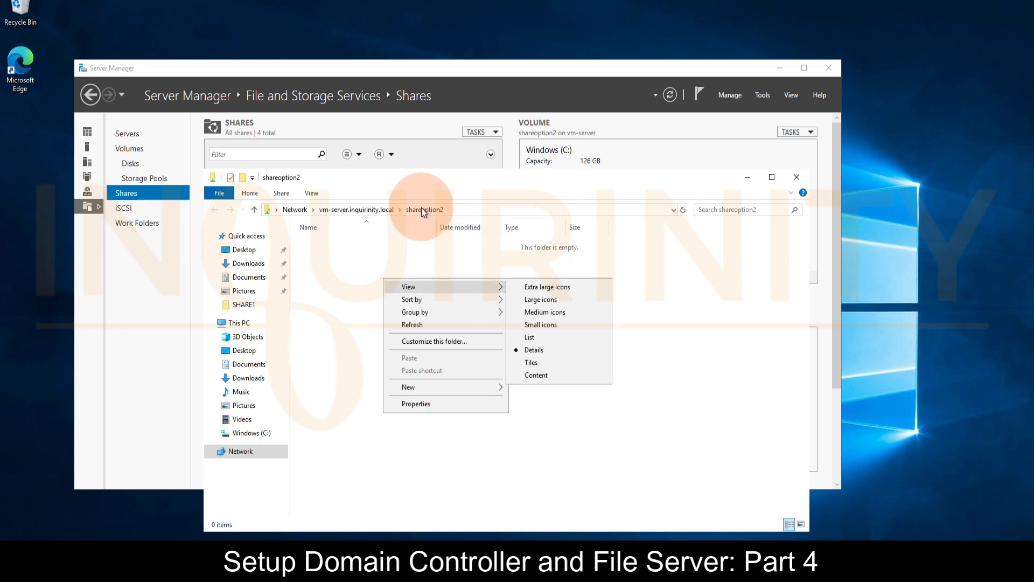
{"action": "left_click", "coordinate": [328, 303]}
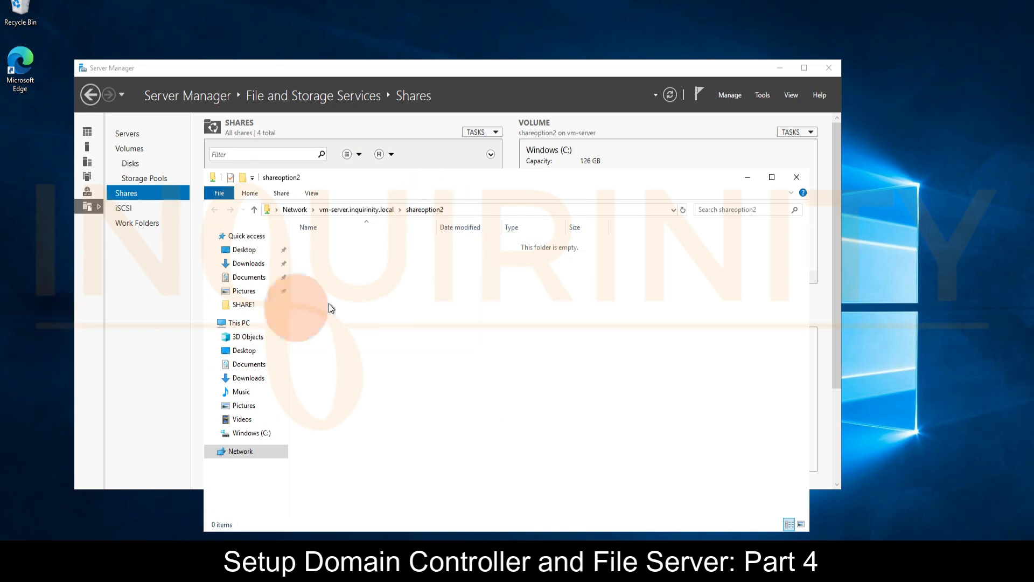
Step: Create two folders named SALES and FINANCE in the shareoption2 share
{"action": "right_click", "coordinate": [361, 294]}
{"action": "mouse_move", "coordinate": [430, 401]}
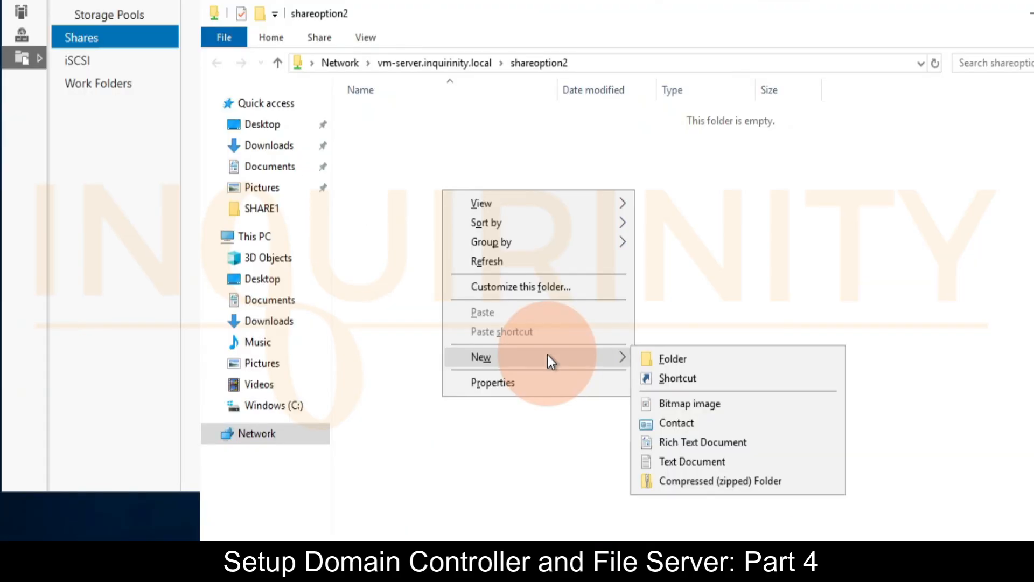
{"action": "left_click", "coordinate": [508, 401]}
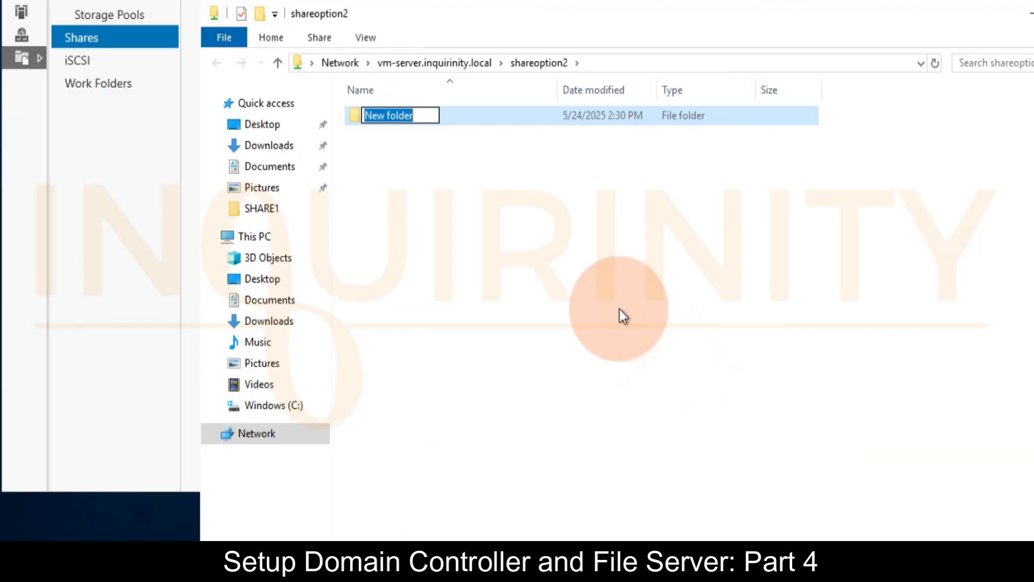
{"action": "type", "text": "SALES"}
{"action": "left_click", "coordinate": [401, 263]}
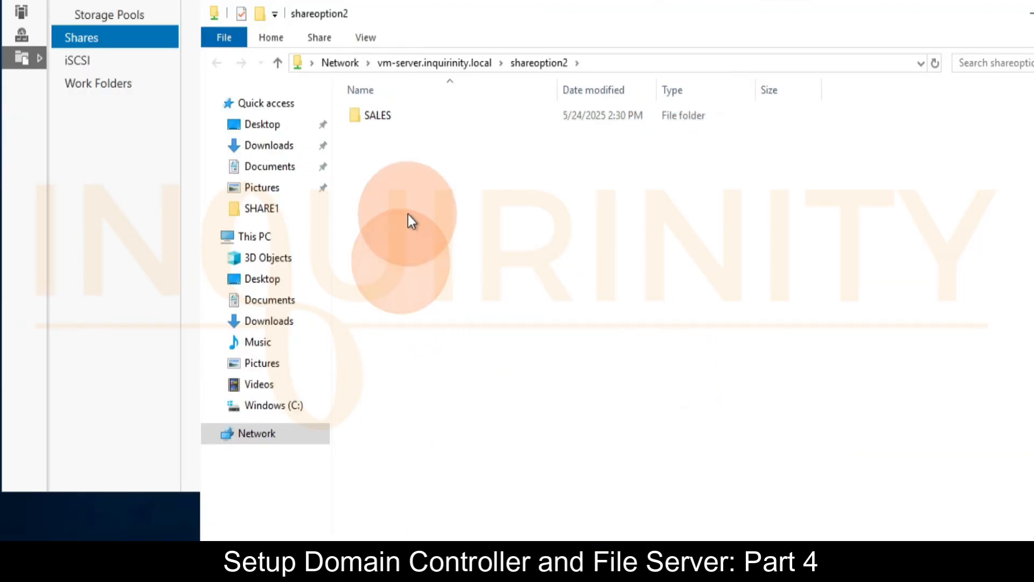
{"action": "right_click", "coordinate": [409, 190]}
{"action": "left_click", "coordinate": [642, 378]}
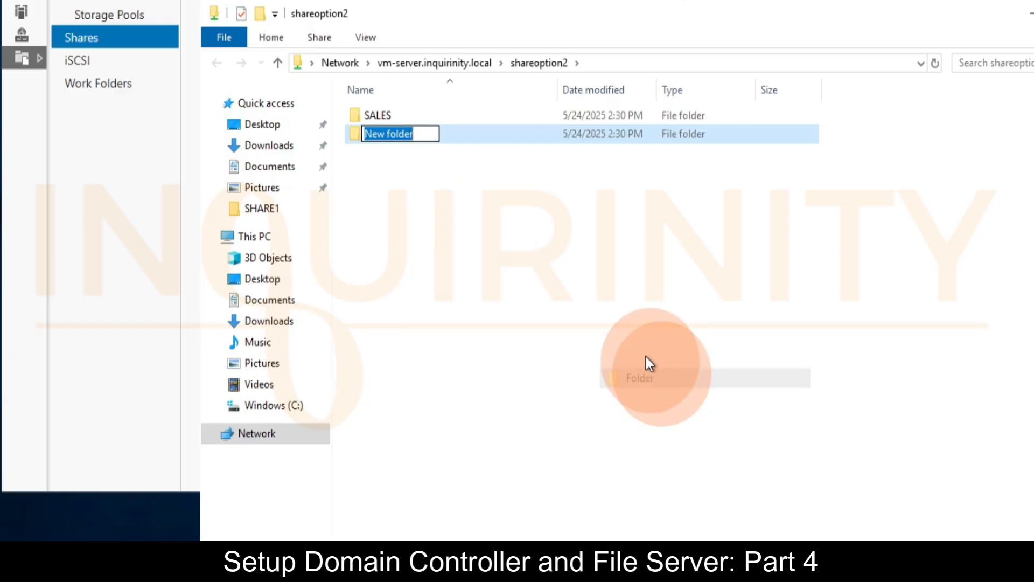
{"action": "type", "text": "FINANCE"}
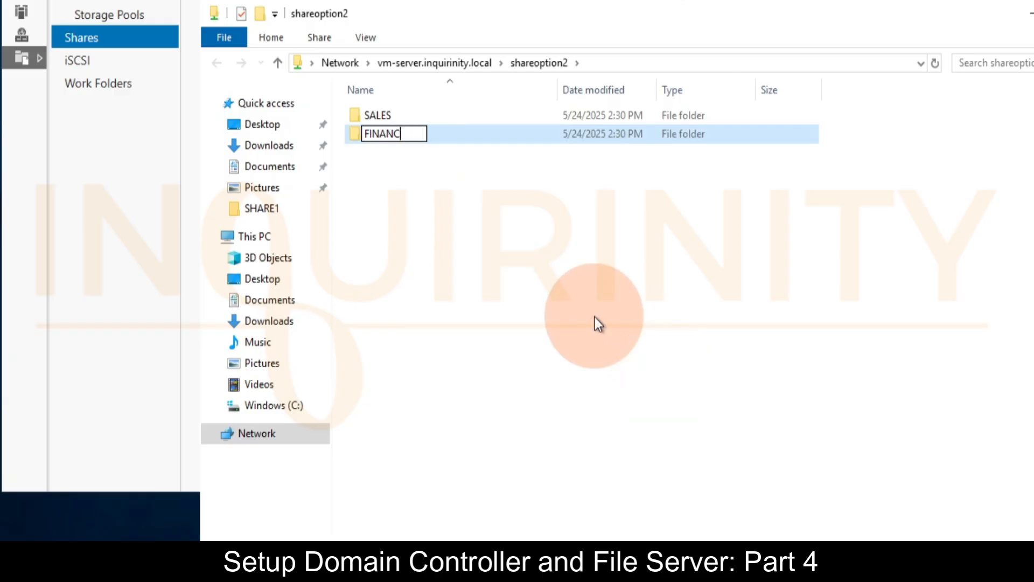
{"action": "left_click", "coordinate": [360, 269]}
Step: Check the security permissions of the SALES and FINANCE folders, leaving both without making changes
{"action": "right_click", "coordinate": [322, 245]}
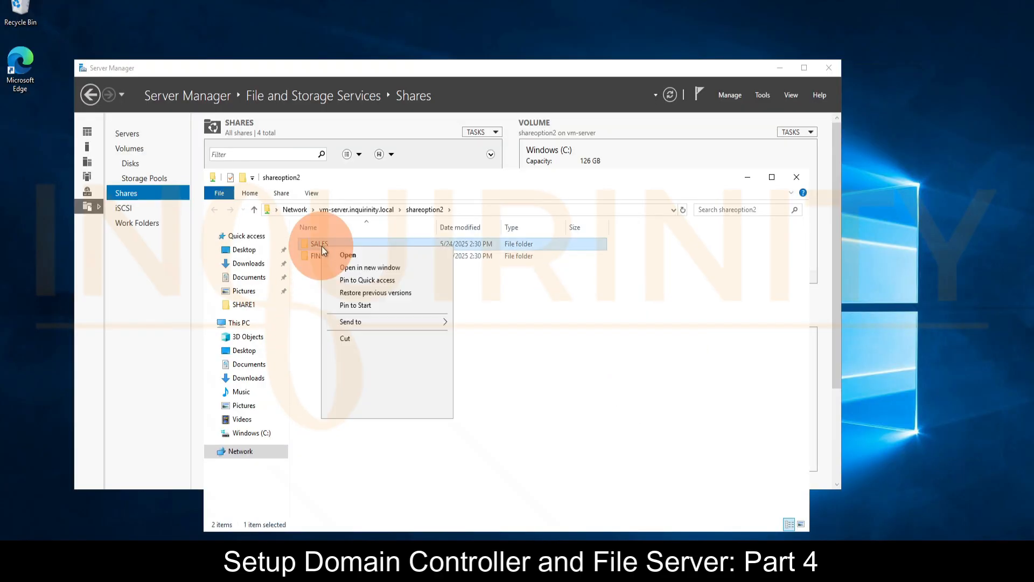
{"action": "left_click", "coordinate": [362, 411]}
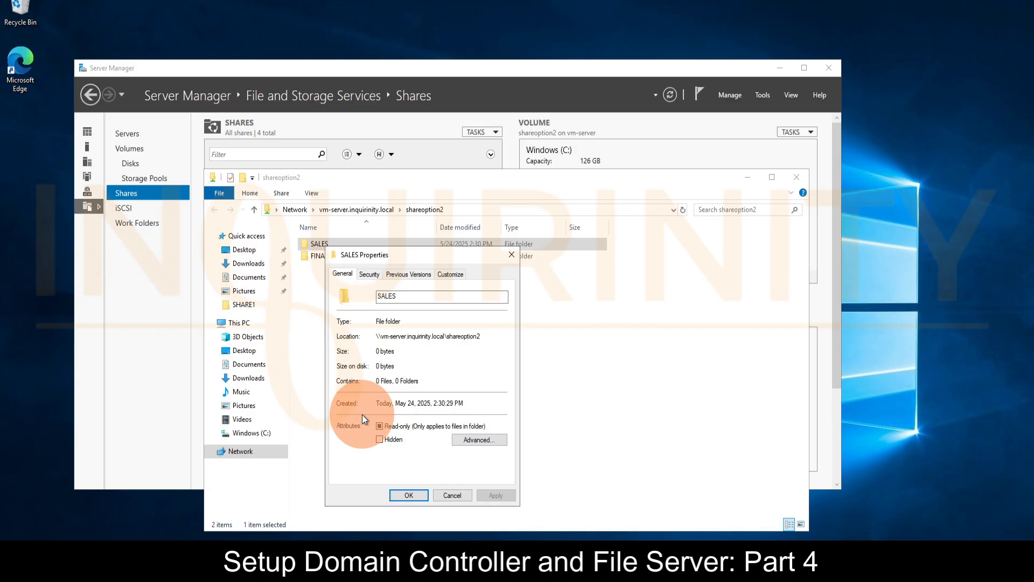
{"action": "left_click", "coordinate": [370, 275]}
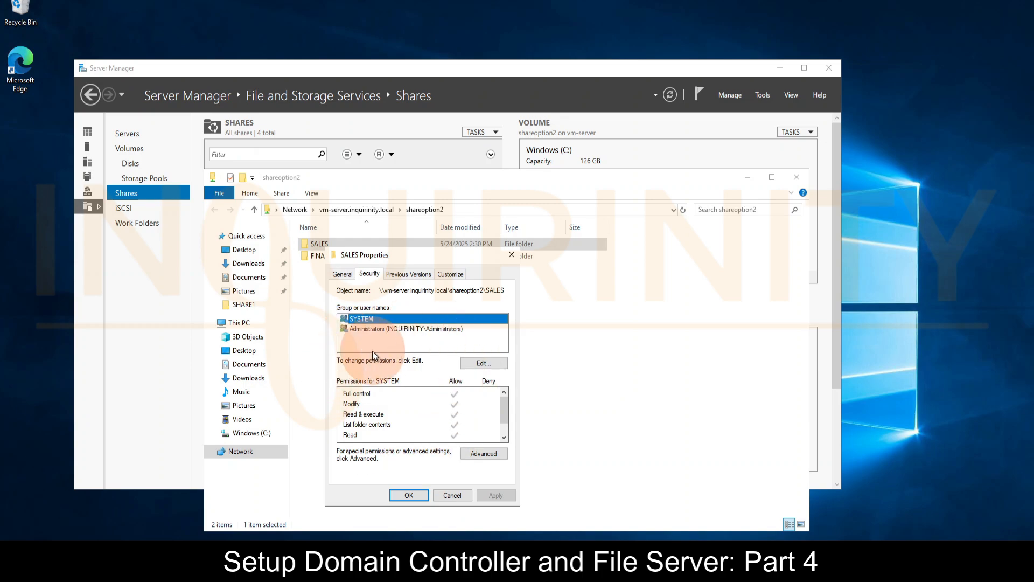
{"action": "left_click", "coordinate": [451, 496]}
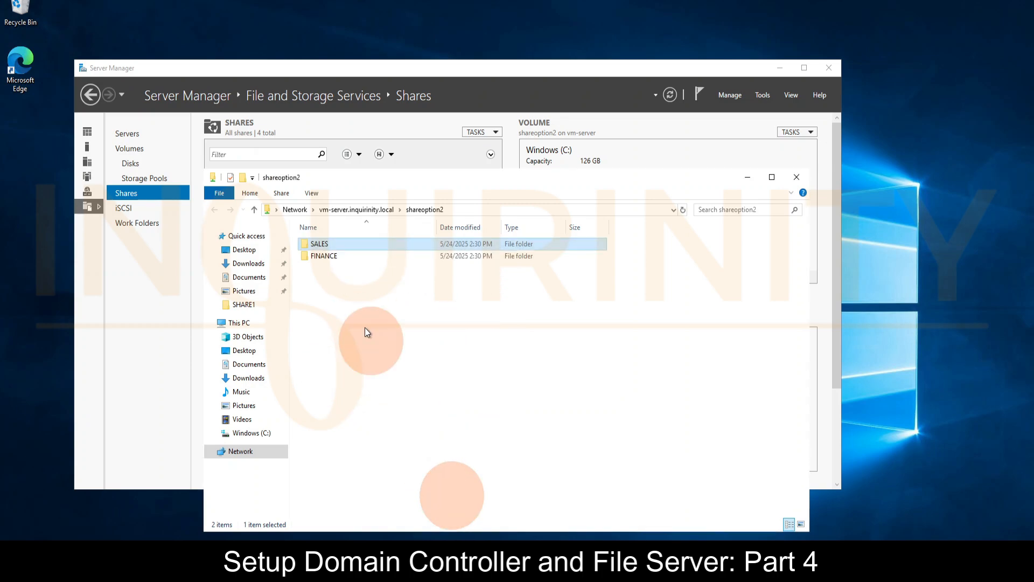
{"action": "right_click", "coordinate": [328, 257]}
{"action": "left_click", "coordinate": [364, 422]}
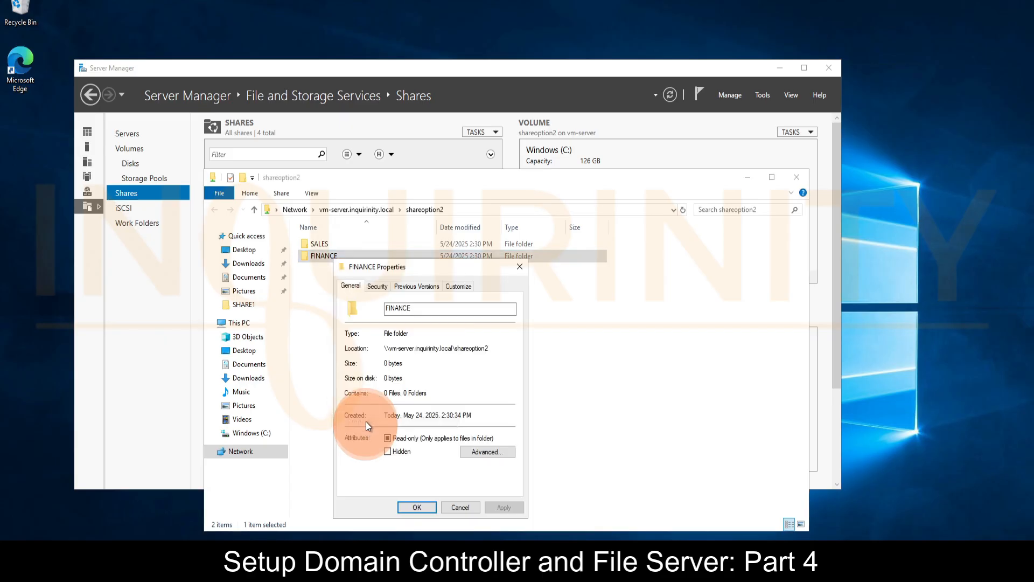
{"action": "left_click", "coordinate": [377, 287]}
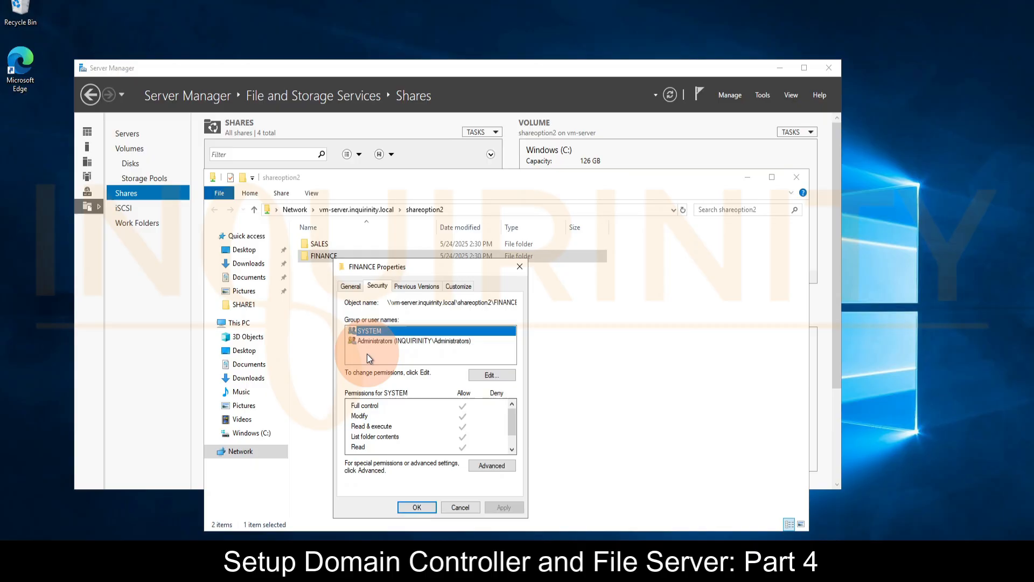
{"action": "left_click", "coordinate": [459, 507]}
Step: Open the SALES folder's security permissions for editing and add the SALES GRP group from inquirinity.local
{"action": "right_click", "coordinate": [316, 242]}
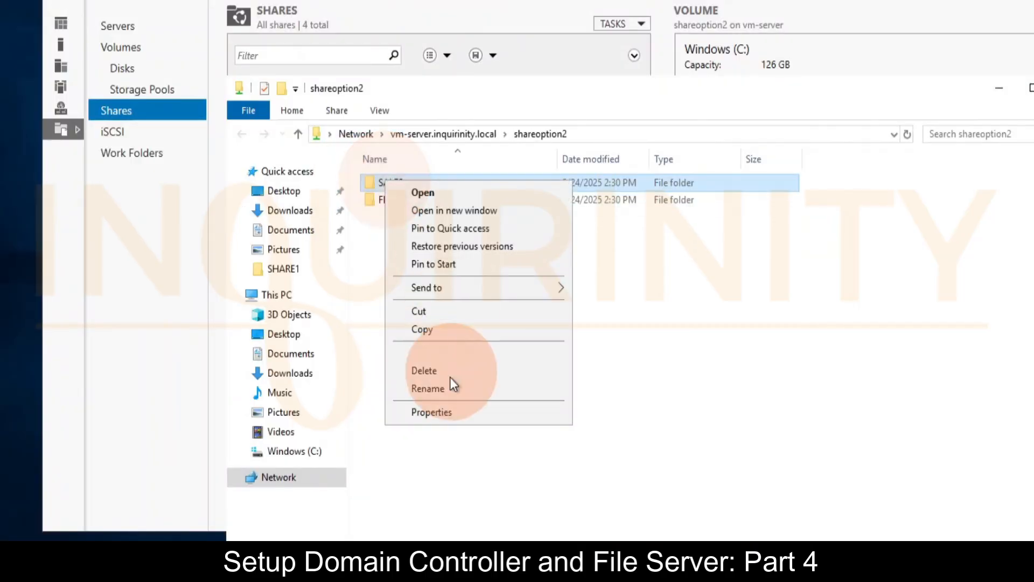
{"action": "left_click", "coordinate": [446, 414]}
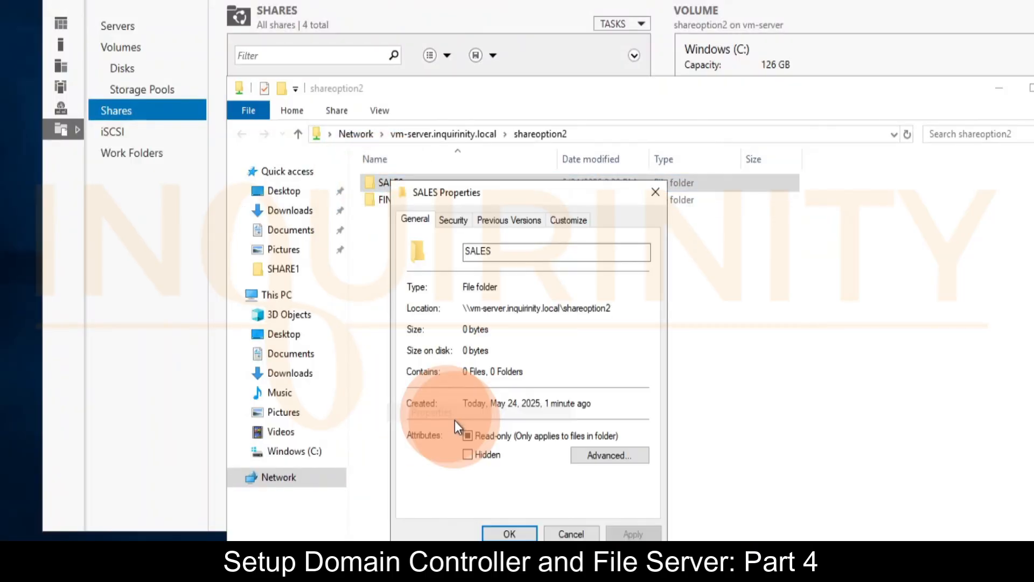
{"action": "left_click", "coordinate": [453, 217]}
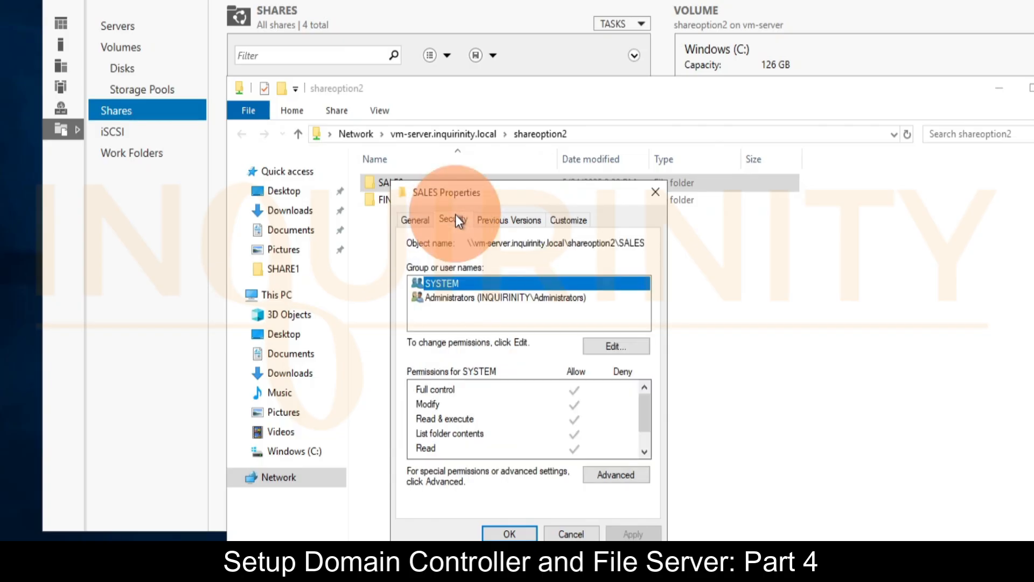
{"action": "left_click", "coordinate": [606, 345]}
{"action": "left_click", "coordinate": [582, 440]}
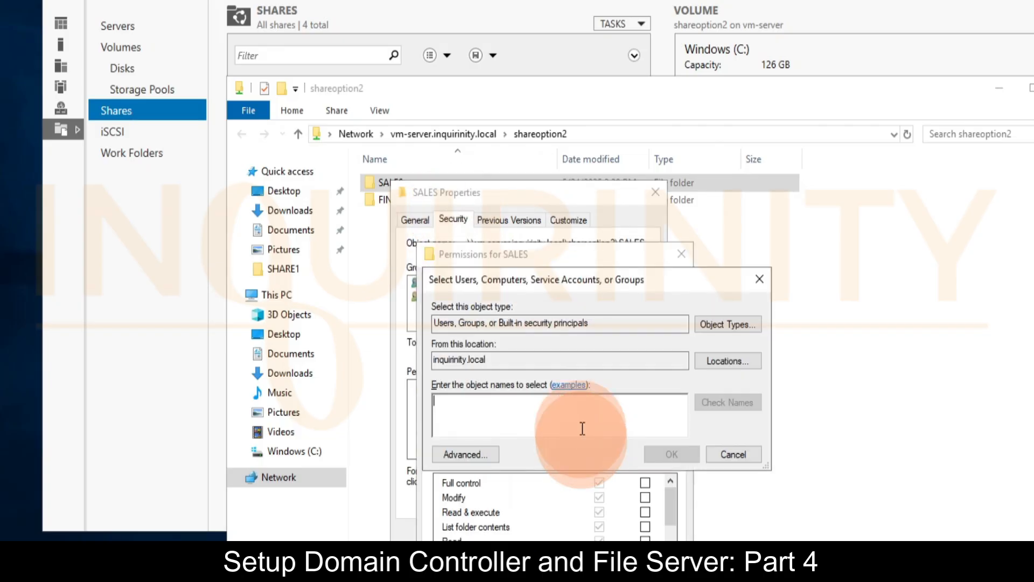
{"action": "left_click_drag", "start_coordinate": [496, 275], "coordinate": [480, 117]}
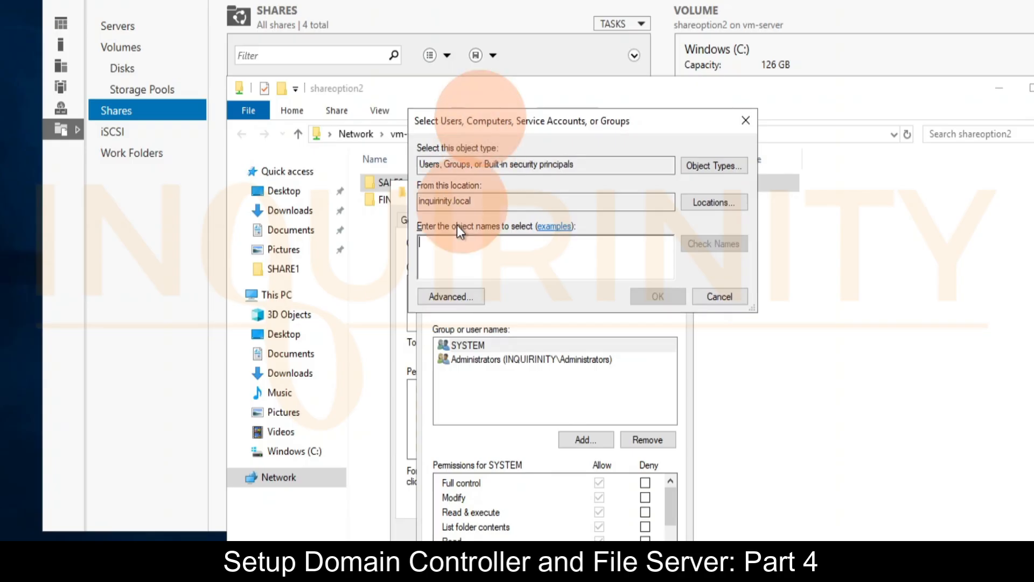
{"action": "left_click", "coordinate": [450, 251]}
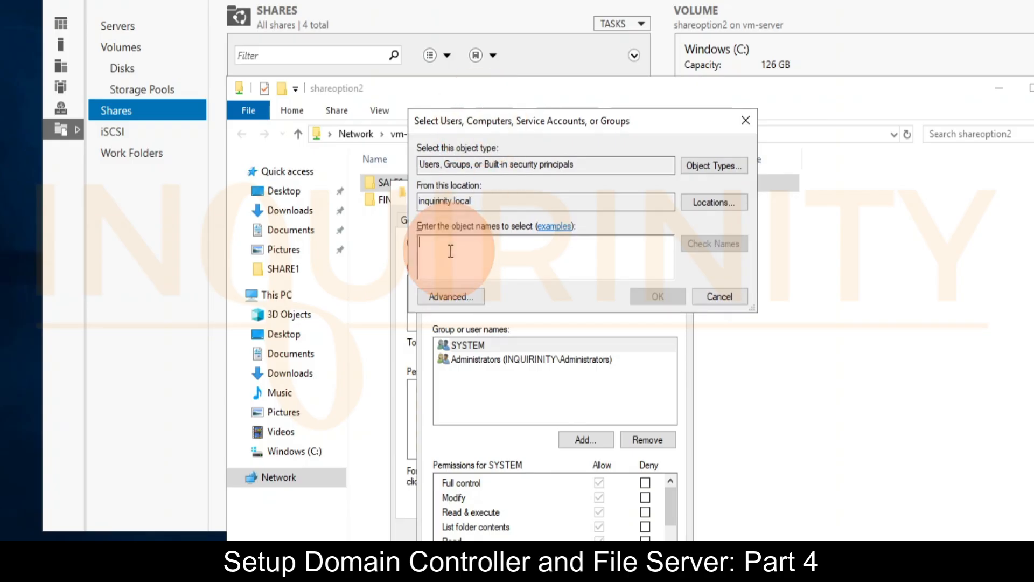
{"action": "type", "text": "sales"}
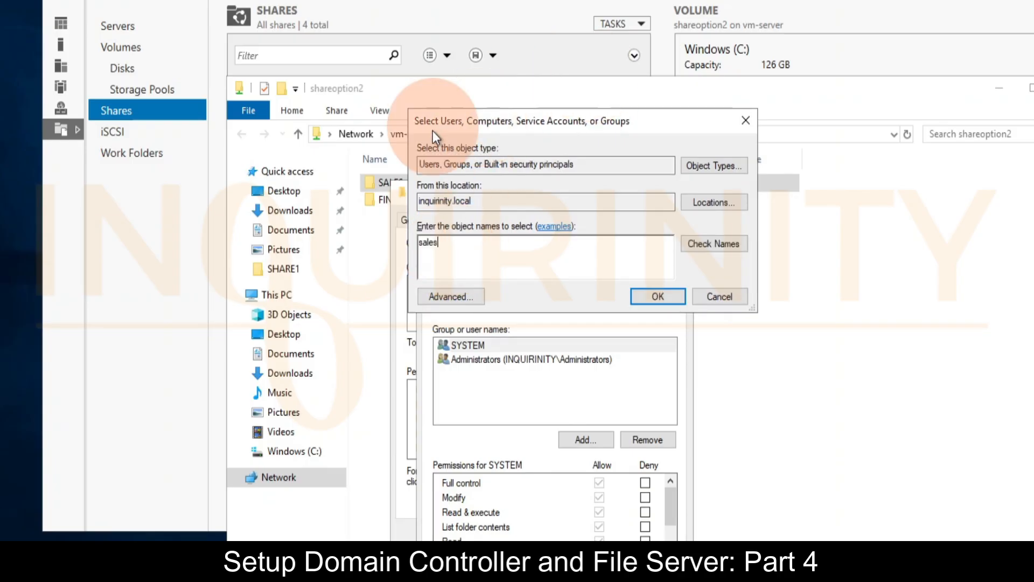
{"action": "left_click", "coordinate": [709, 244]}
{"action": "left_click", "coordinate": [645, 296]}
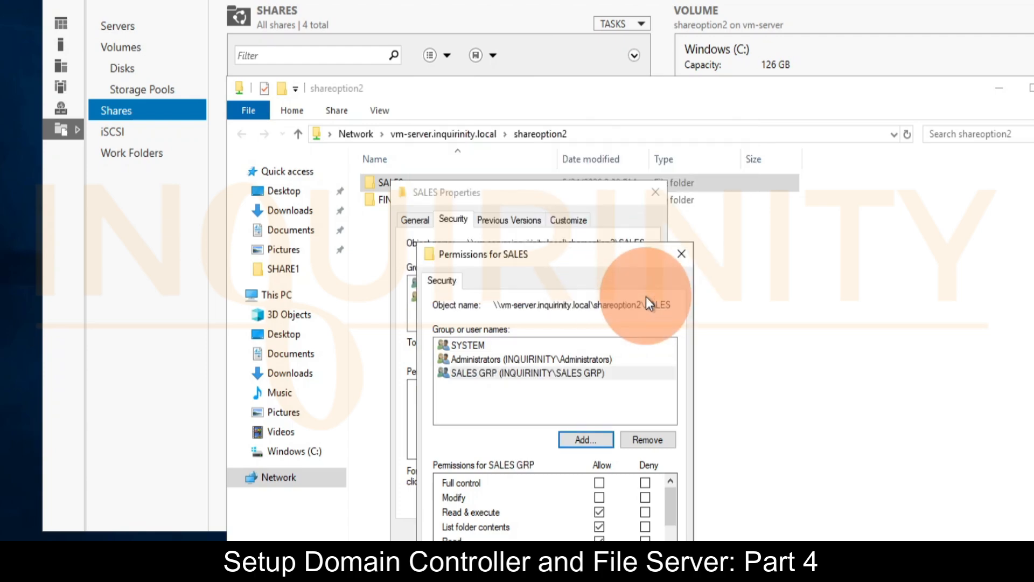
Step: Allow SALES GRP the Modify permission on the SALES folder, apply it and close the folder's properties
{"action": "left_click_drag", "start_coordinate": [500, 257], "coordinate": [505, 141]}
{"action": "left_click", "coordinate": [603, 382]}
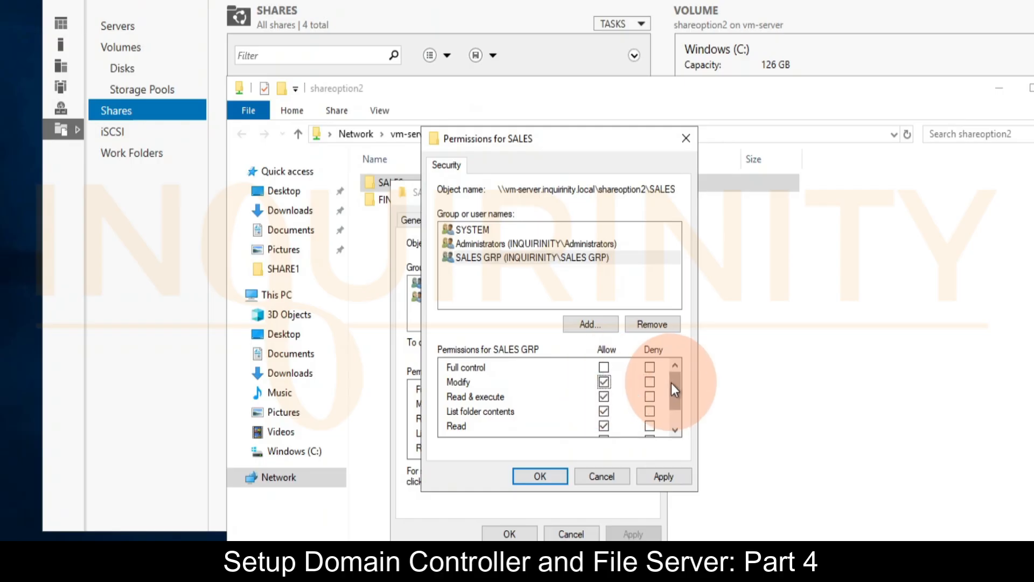
{"action": "left_click_drag", "start_coordinate": [671, 382], "coordinate": [677, 417]}
{"action": "left_click", "coordinate": [672, 482]}
{"action": "left_click", "coordinate": [545, 479]}
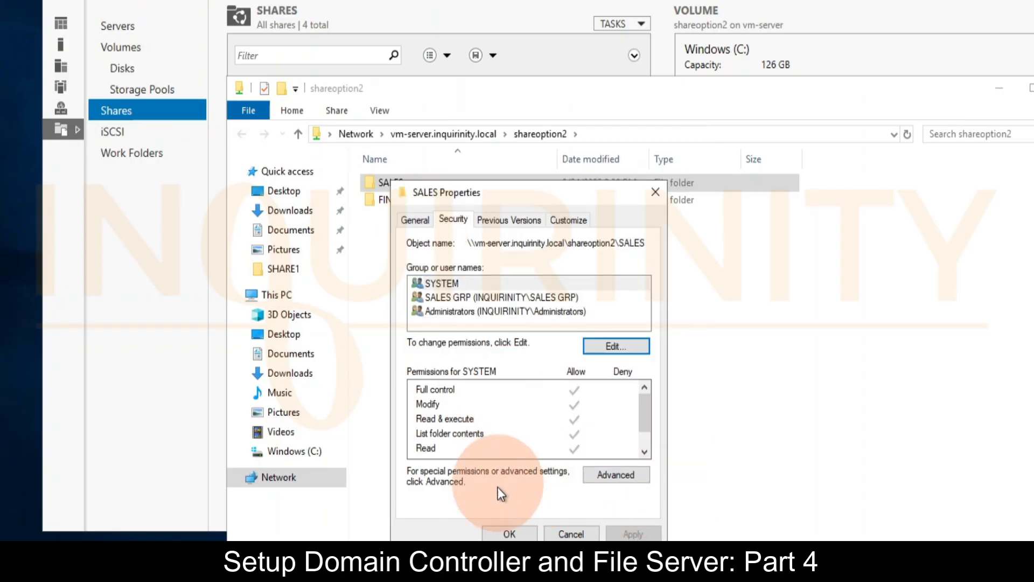
{"action": "left_click", "coordinate": [506, 533]}
Step: Add the FINANCE GRP group from inquirinity.local to the FINANCE folder's security permissions and apply the change
{"action": "right_click", "coordinate": [399, 203]}
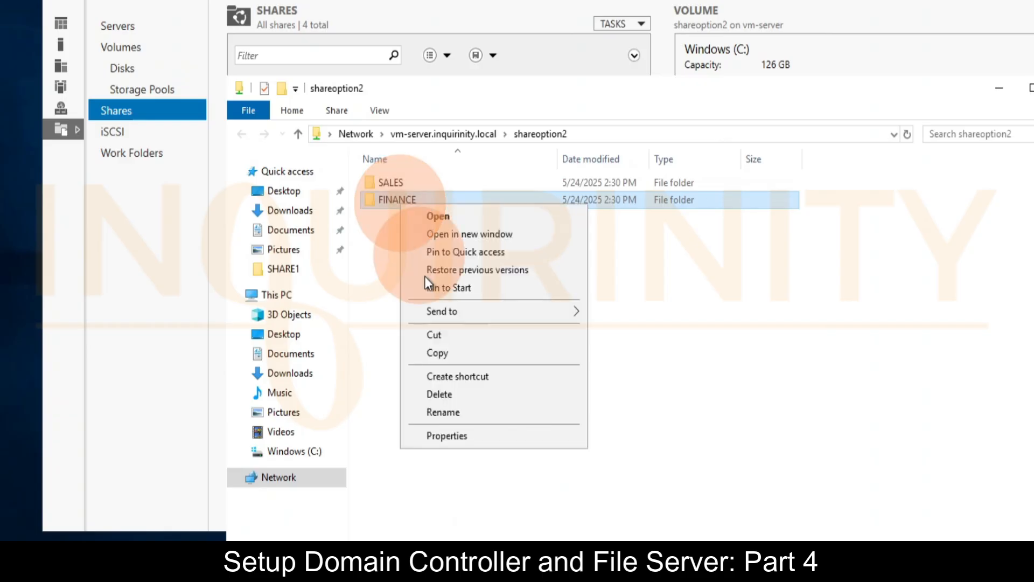
{"action": "left_click", "coordinate": [444, 434]}
{"action": "left_click", "coordinate": [467, 244]}
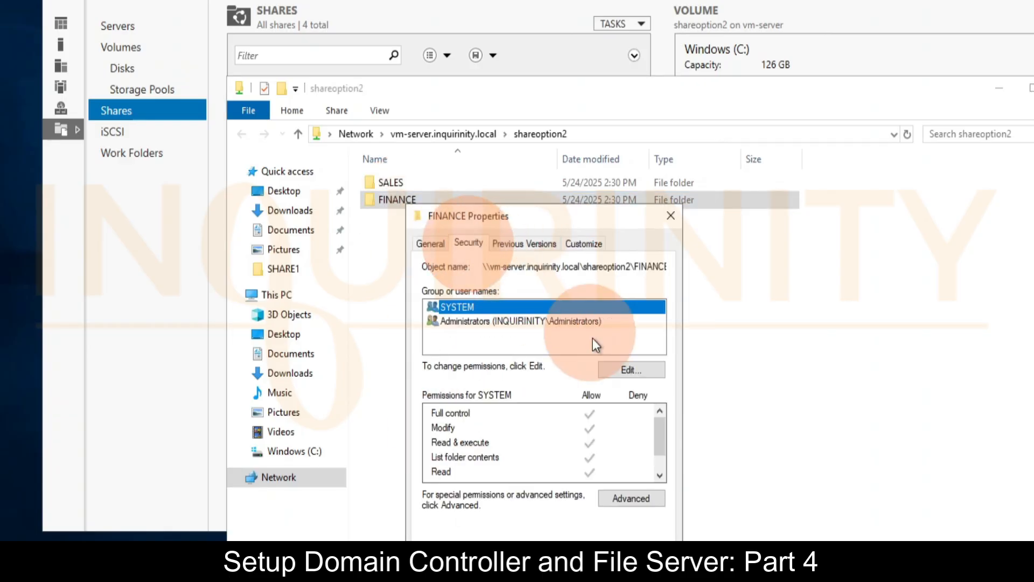
{"action": "left_click", "coordinate": [622, 369]}
{"action": "left_click_drag", "start_coordinate": [496, 286], "coordinate": [450, 129]}
{"action": "left_click", "coordinate": [544, 308]}
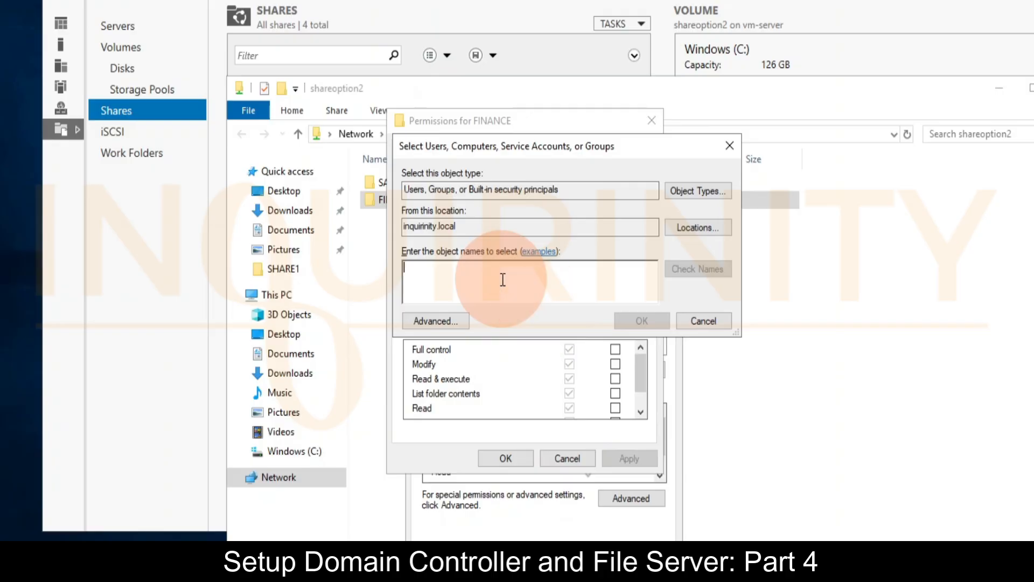
{"action": "type", "text": "finance"}
{"action": "left_click", "coordinate": [692, 272]}
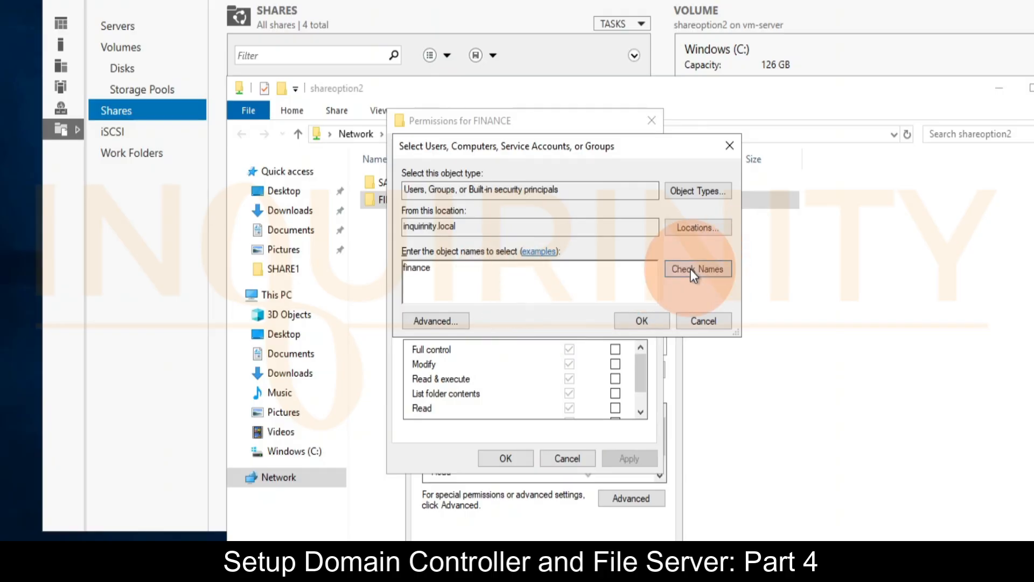
{"action": "left_click", "coordinate": [641, 322]}
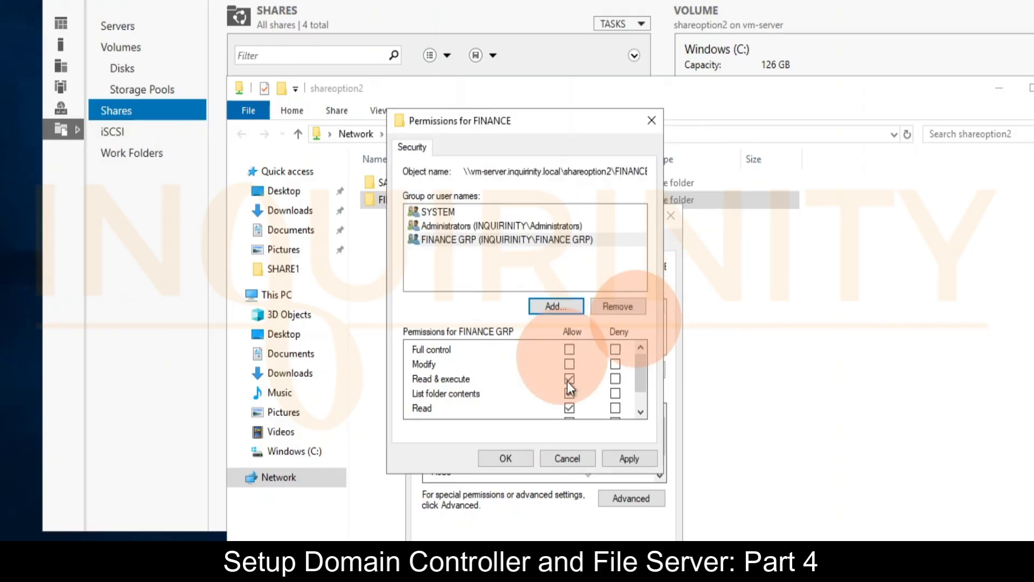
{"action": "left_click", "coordinate": [630, 458]}
{"action": "left_click", "coordinate": [503, 459]}
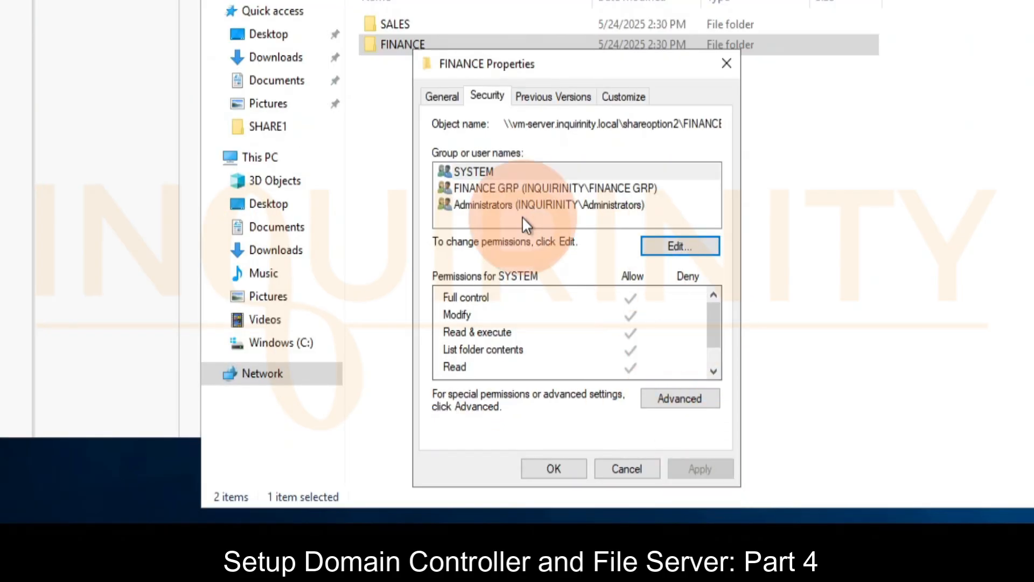
Step: Allow FINANCE GRP the Modify permission on the FINANCE folder, apply it and close the folder's properties
{"action": "left_click", "coordinate": [514, 187]}
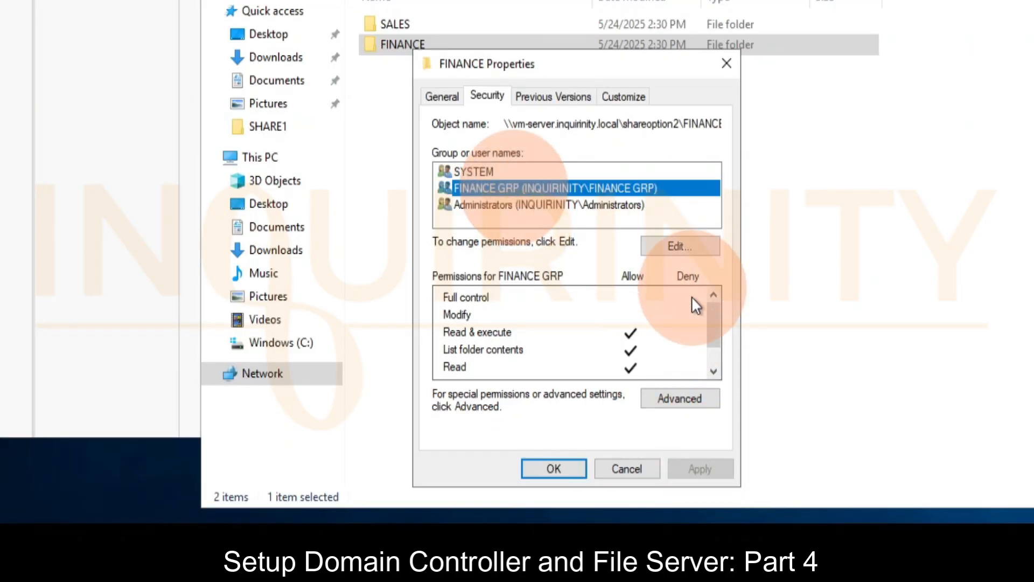
{"action": "left_click", "coordinate": [673, 246]}
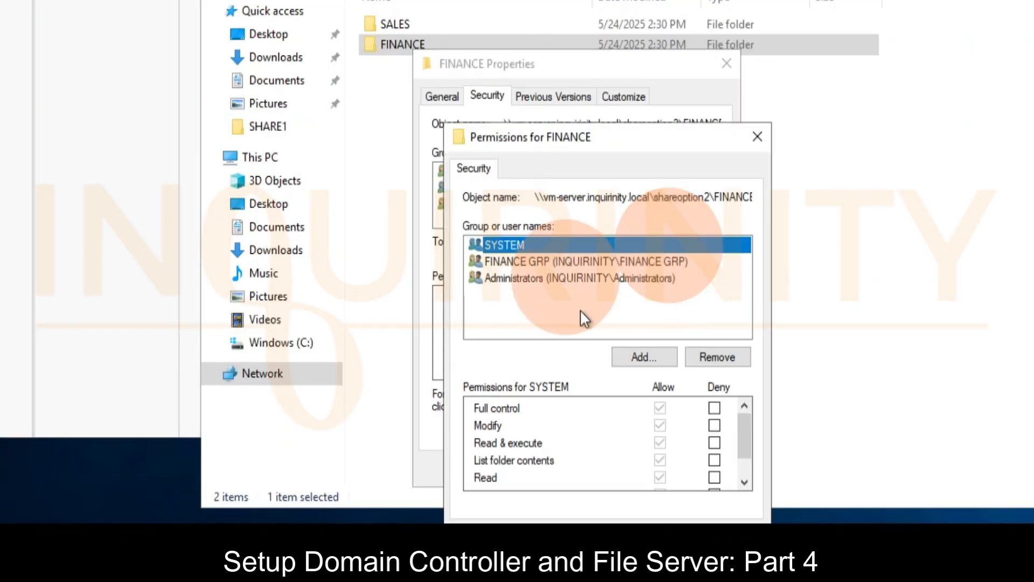
{"action": "left_click", "coordinate": [548, 261]}
{"action": "left_click", "coordinate": [660, 425]}
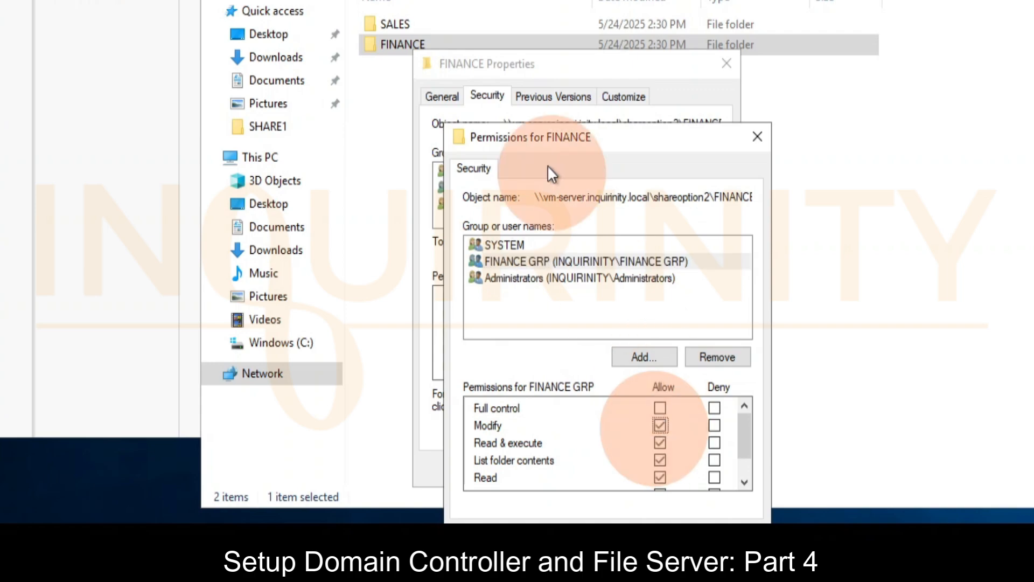
{"action": "left_click_drag", "start_coordinate": [534, 149], "coordinate": [519, 0]}
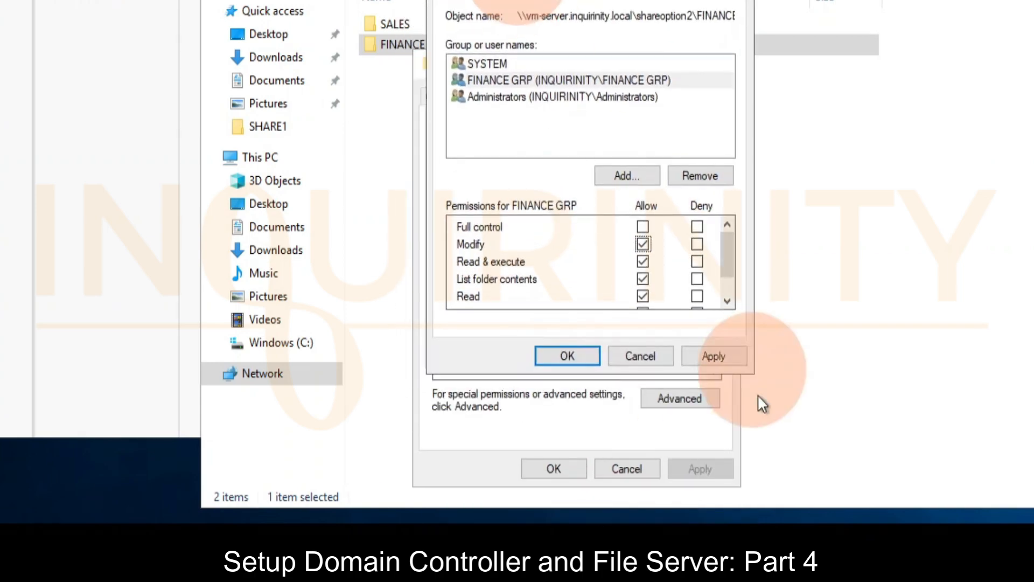
{"action": "left_click", "coordinate": [724, 358]}
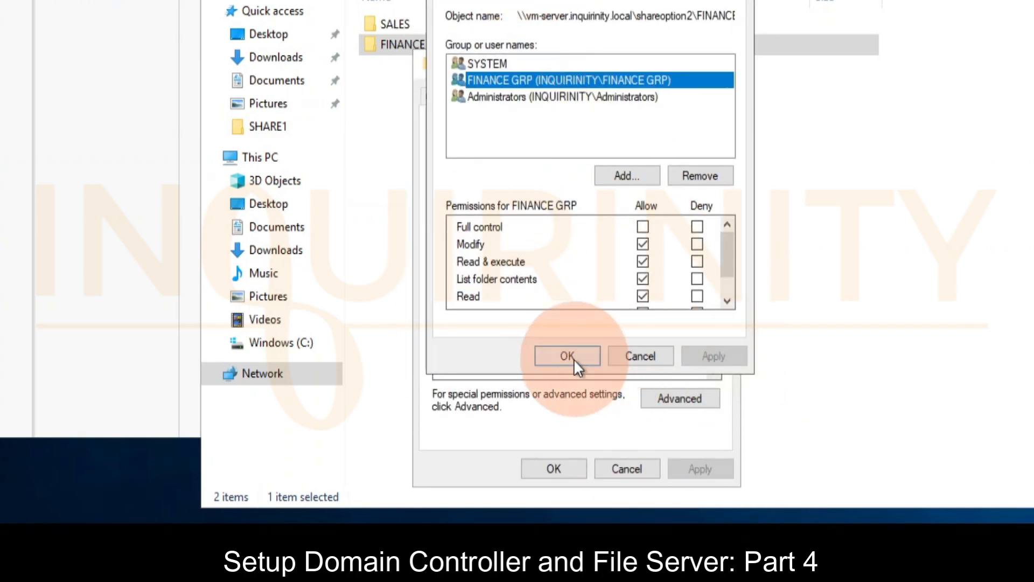
{"action": "left_click", "coordinate": [590, 354]}
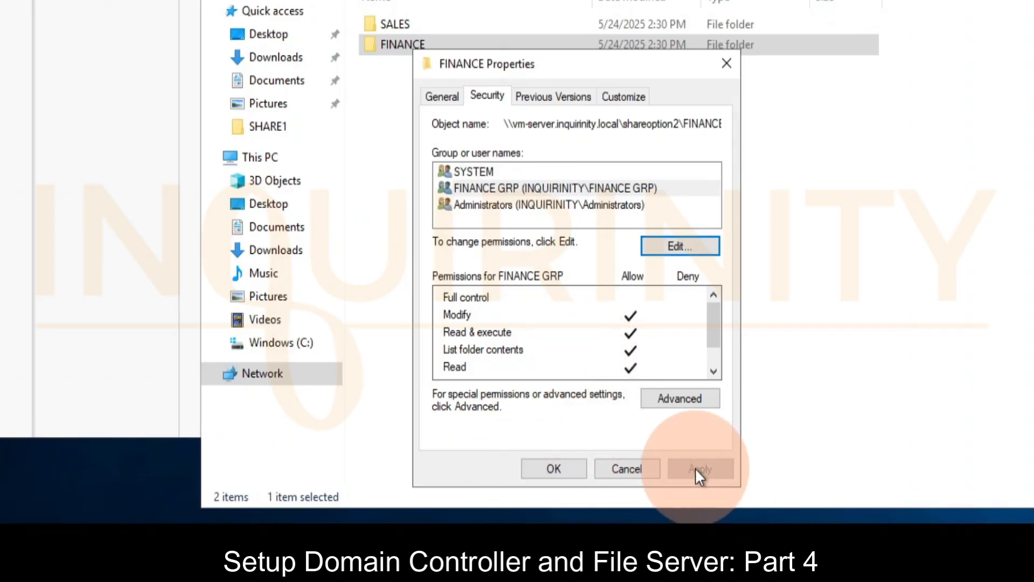
{"action": "left_click", "coordinate": [542, 472]}
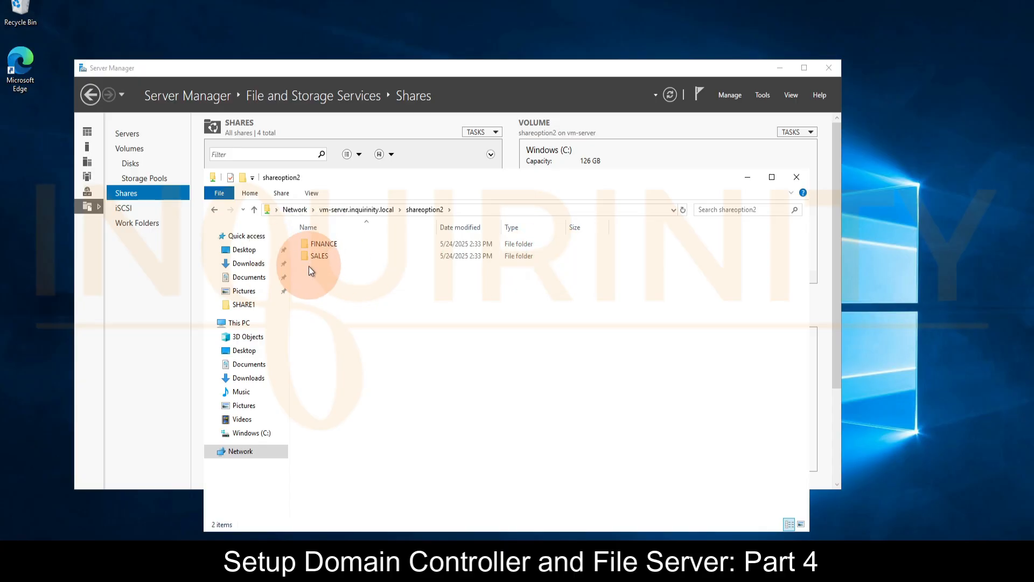
Step: Examine the contents of the SALES and FINANCE folders in shareoption2, including subfolder-sales and subfolder-finance
{"action": "double_click", "coordinate": [316, 257]}
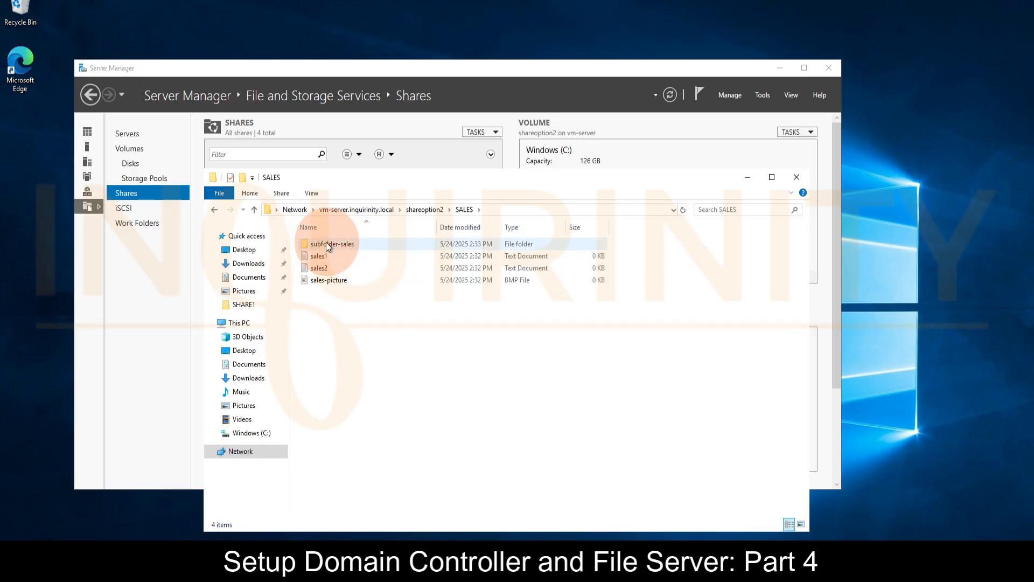
{"action": "double_click", "coordinate": [330, 246]}
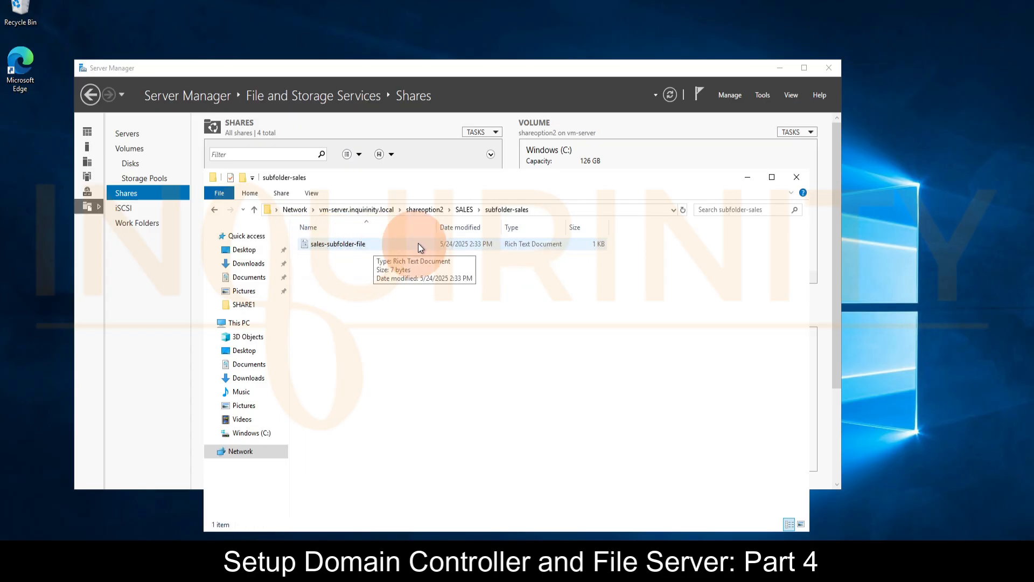
{"action": "left_click", "coordinate": [464, 209]}
{"action": "left_click", "coordinate": [315, 257]}
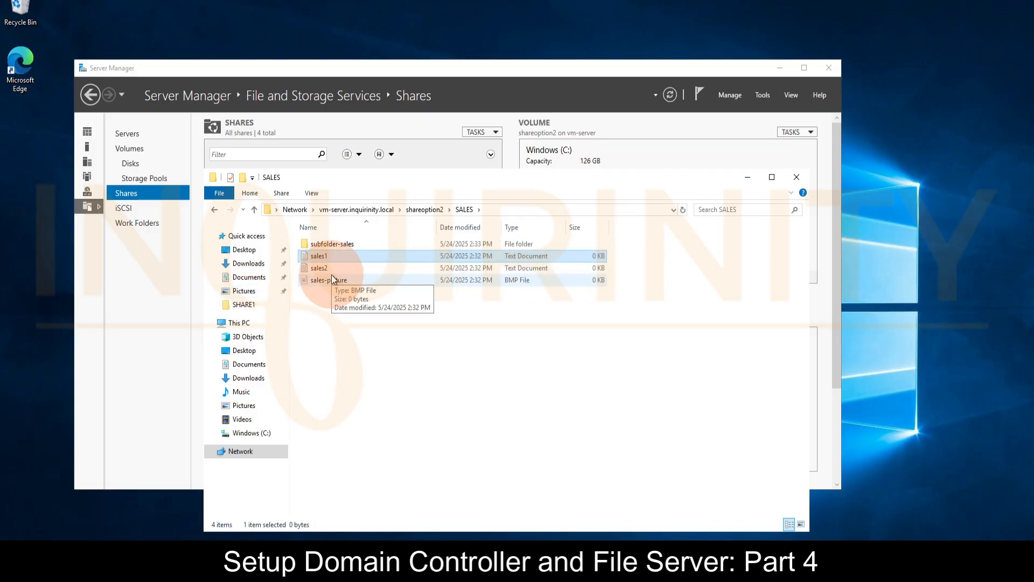
{"action": "left_click", "coordinate": [428, 210]}
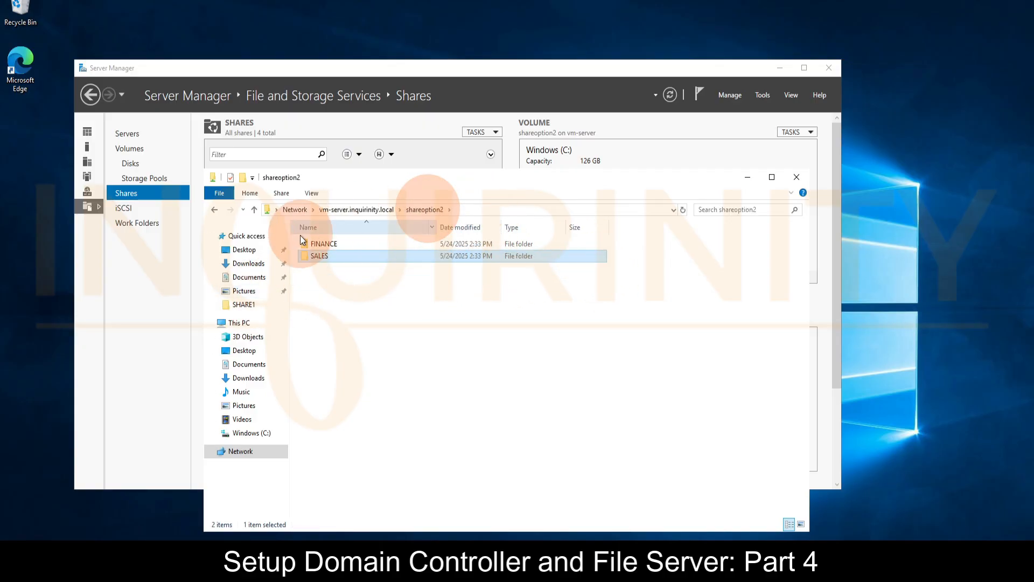
{"action": "double_click", "coordinate": [318, 245]}
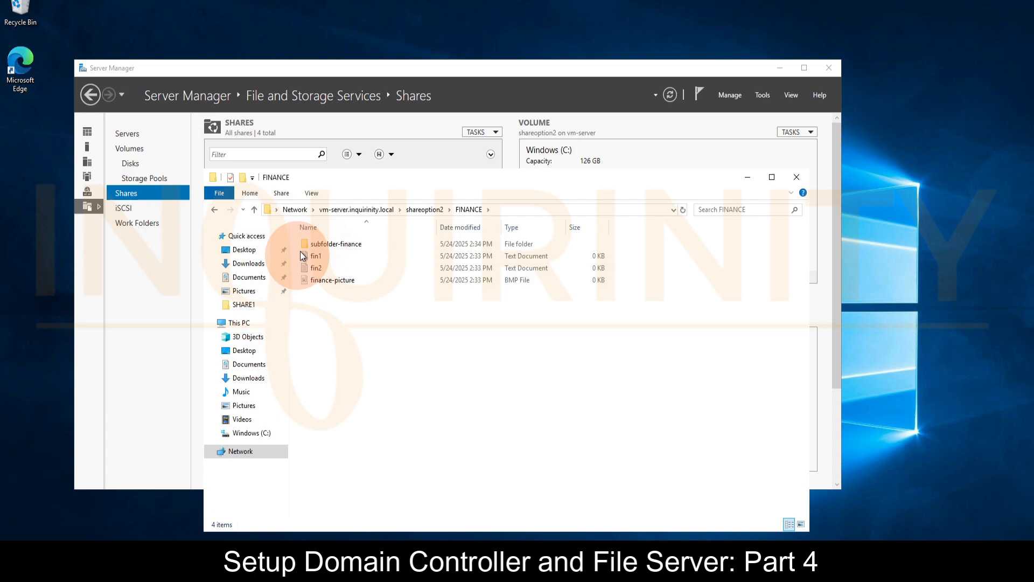
{"action": "double_click", "coordinate": [337, 245]}
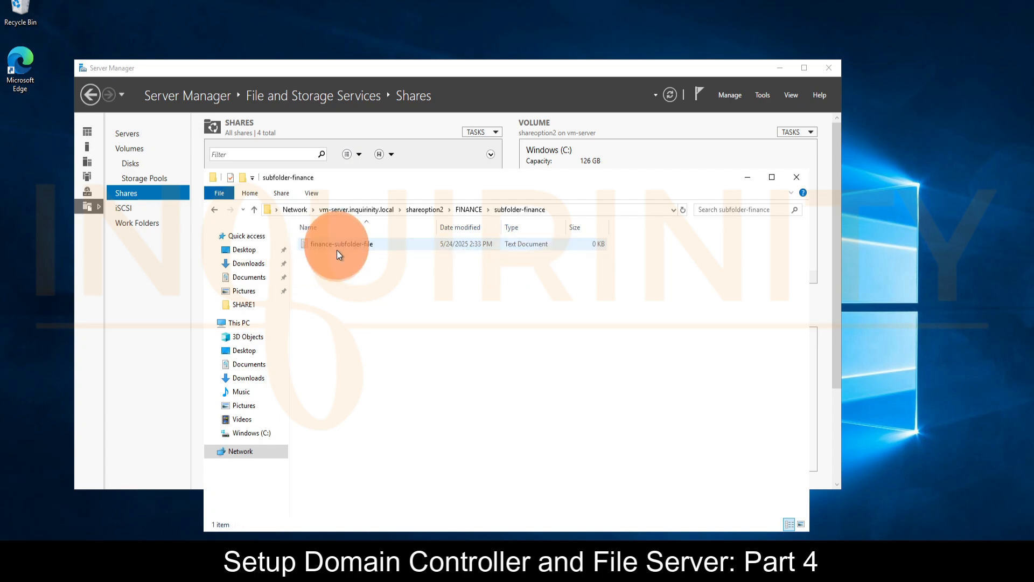
{"action": "left_click", "coordinate": [468, 209]}
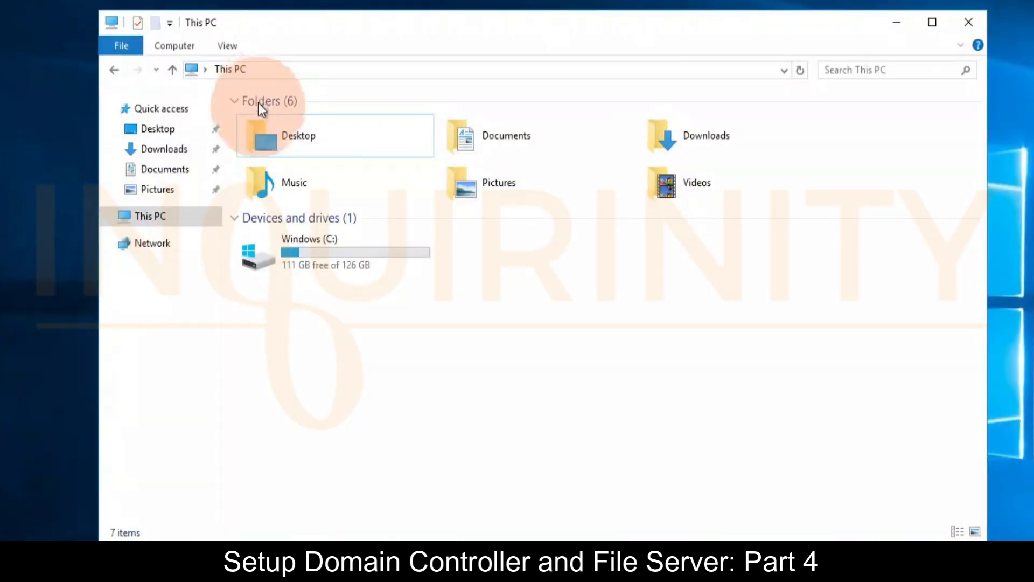
Step: On the client computer, go to \\vm-server and open the SALES folder in the shareoption2 share
{"action": "left_click", "coordinate": [262, 70]}
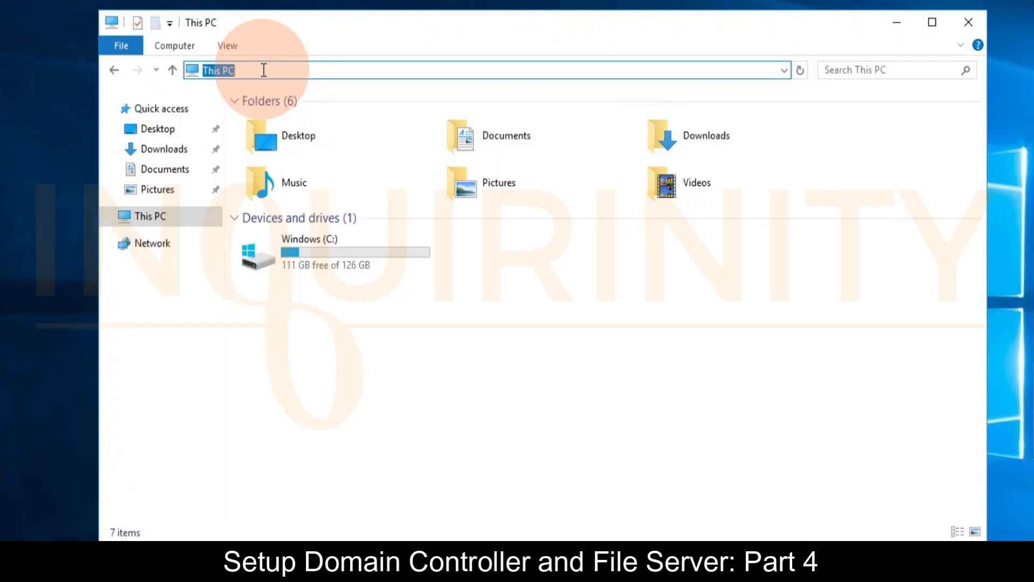
{"action": "type", "text": "\\\\vm-server"}
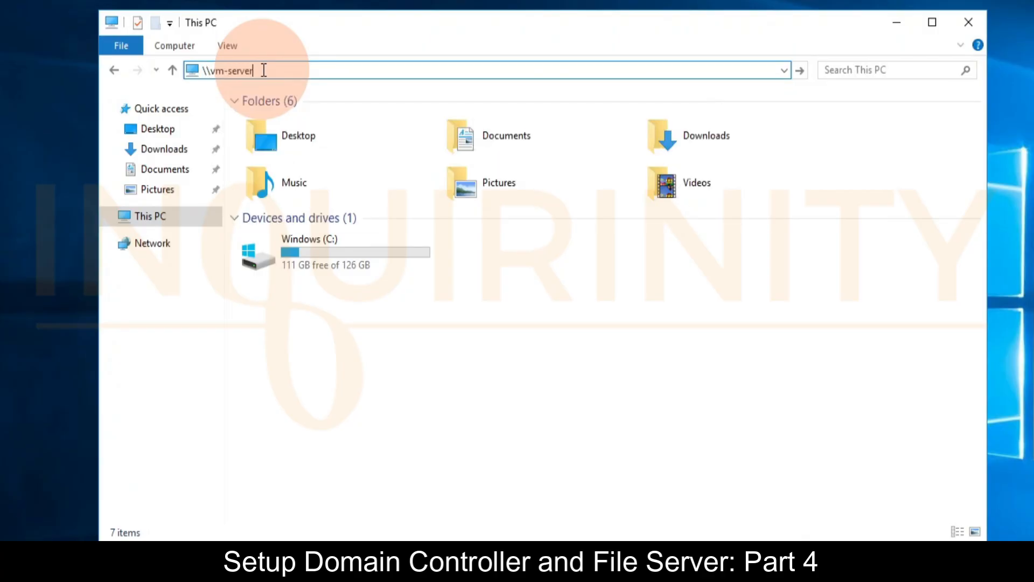
{"action": "key", "text": "Return"}
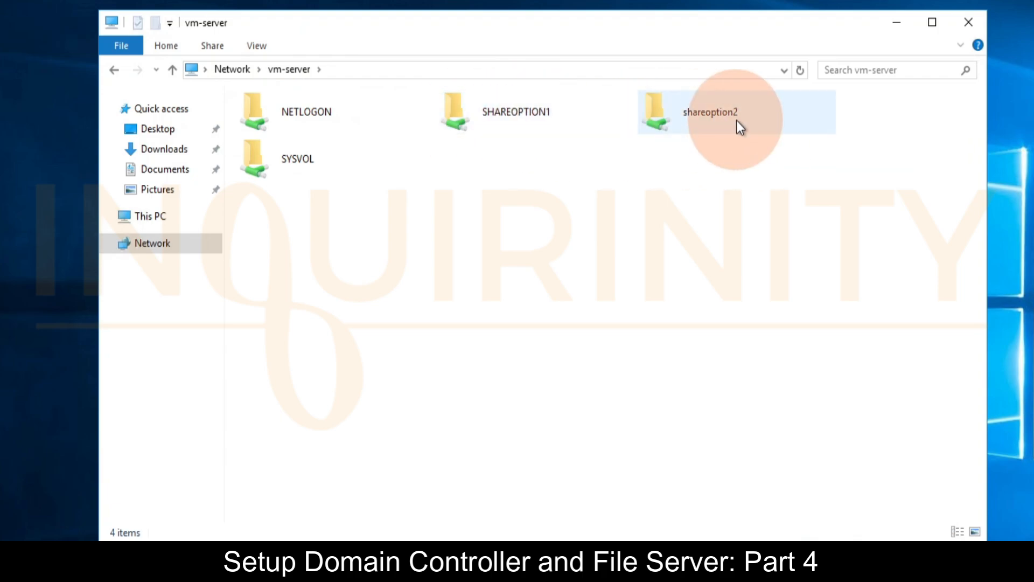
{"action": "left_click", "coordinate": [705, 118]}
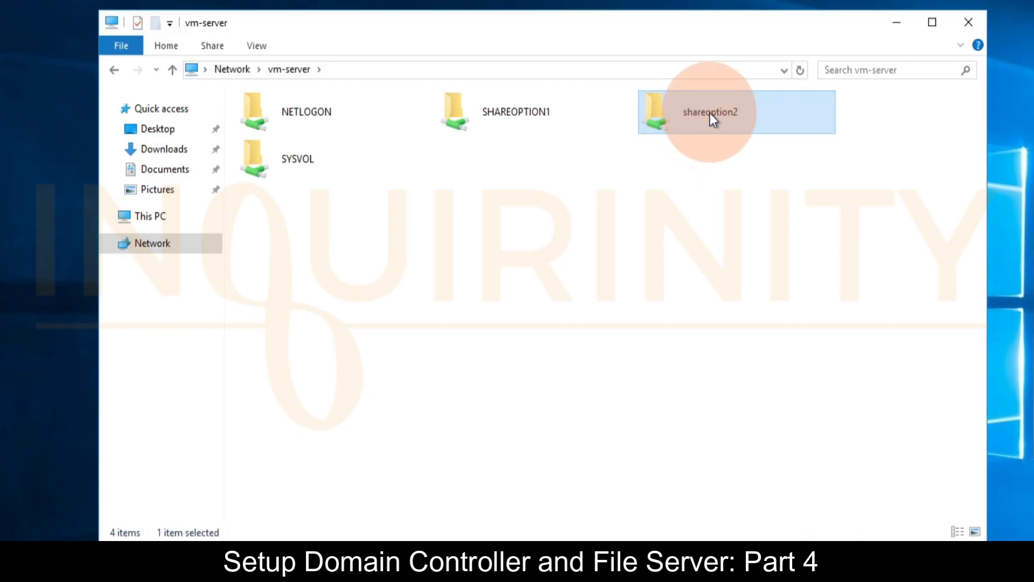
{"action": "double_click", "coordinate": [700, 116]}
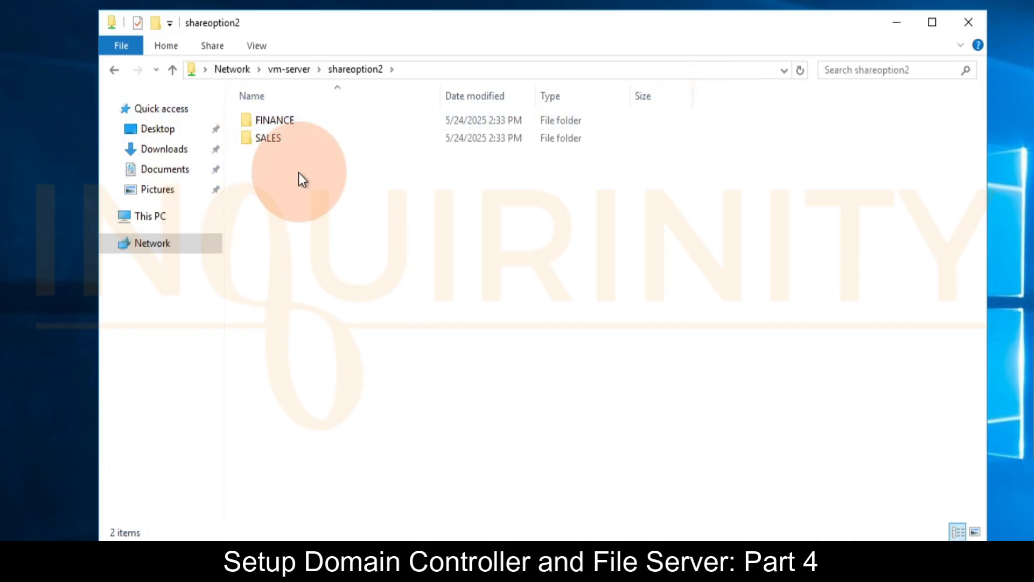
{"action": "left_click_drag", "start_coordinate": [366, 21], "coordinate": [374, 49]}
{"action": "left_click", "coordinate": [280, 176]}
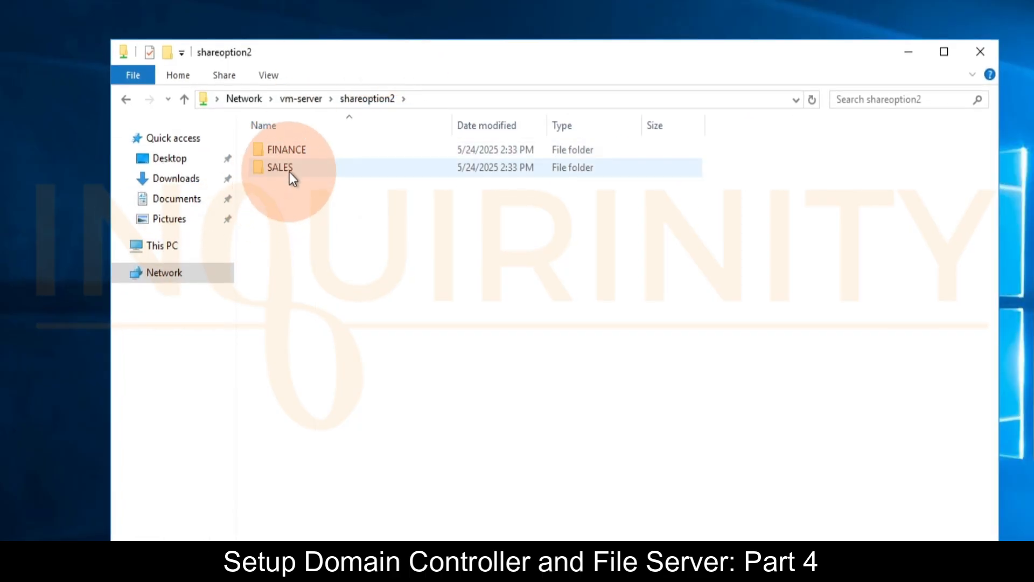
{"action": "double_click", "coordinate": [287, 168]}
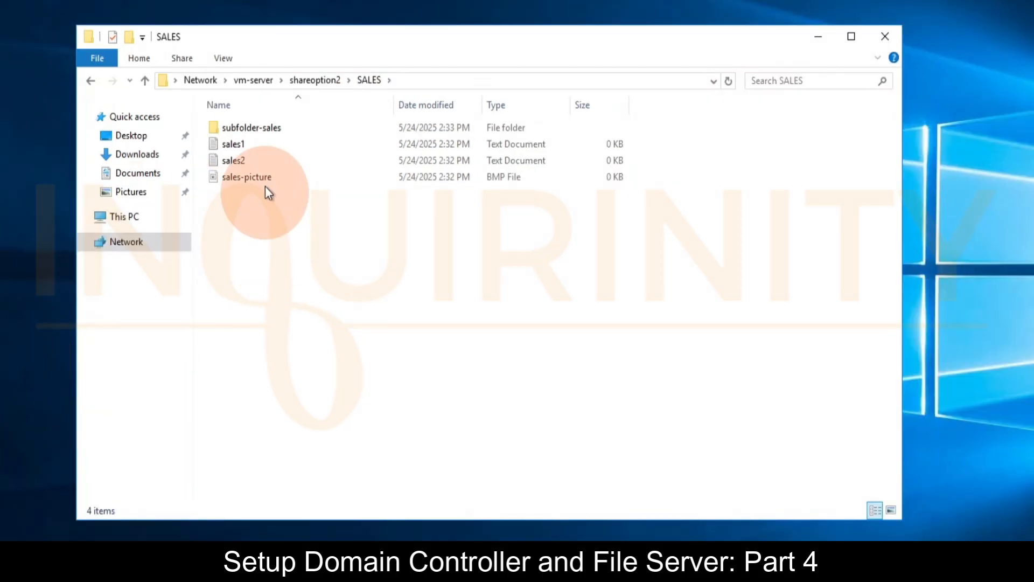
Step: Create a new text document named sales3 in the SALES folder
{"action": "right_click", "coordinate": [244, 251]}
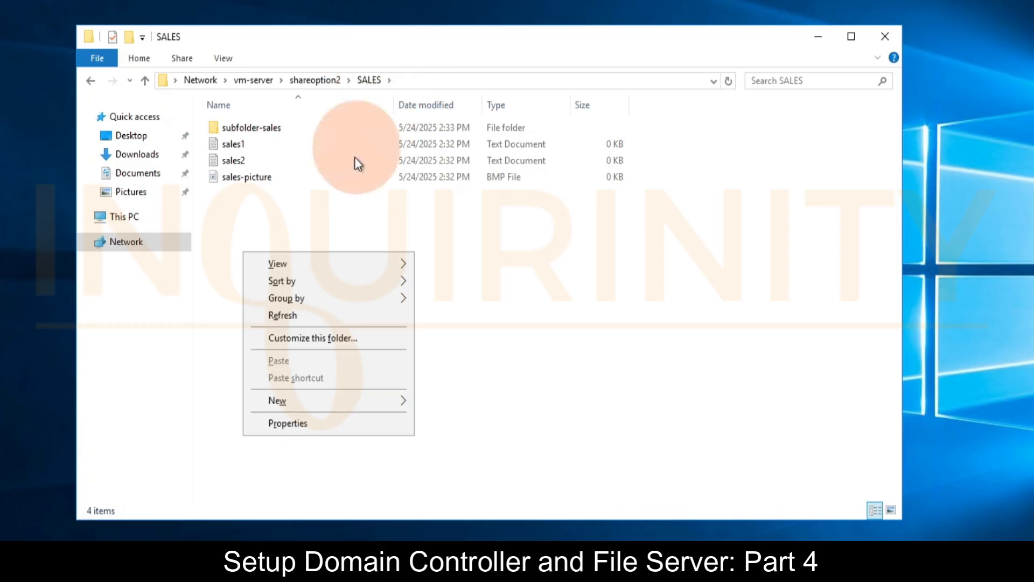
{"action": "mouse_move", "coordinate": [386, 400]}
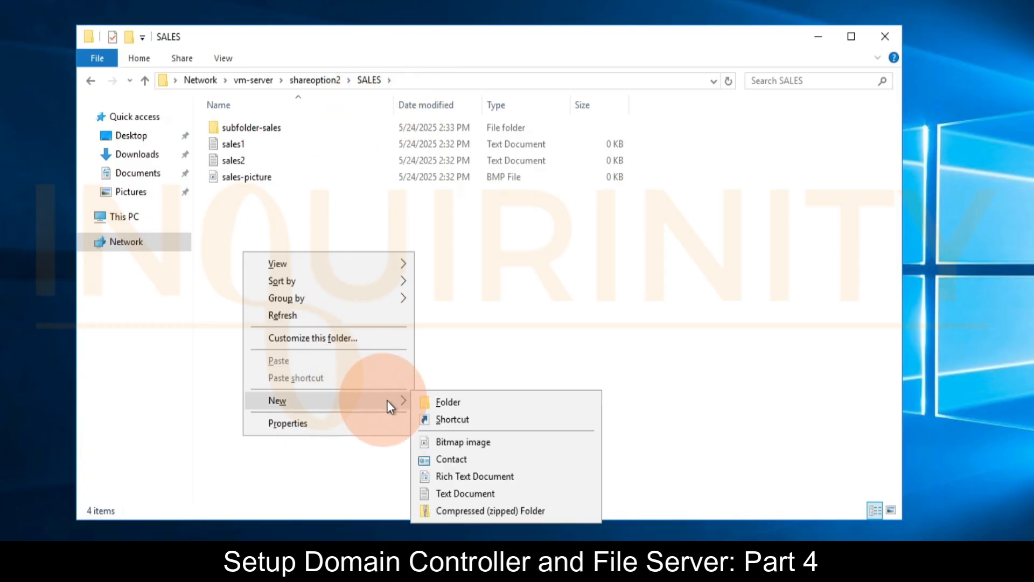
{"action": "left_click", "coordinate": [465, 493]}
{"action": "type", "text": "s"}
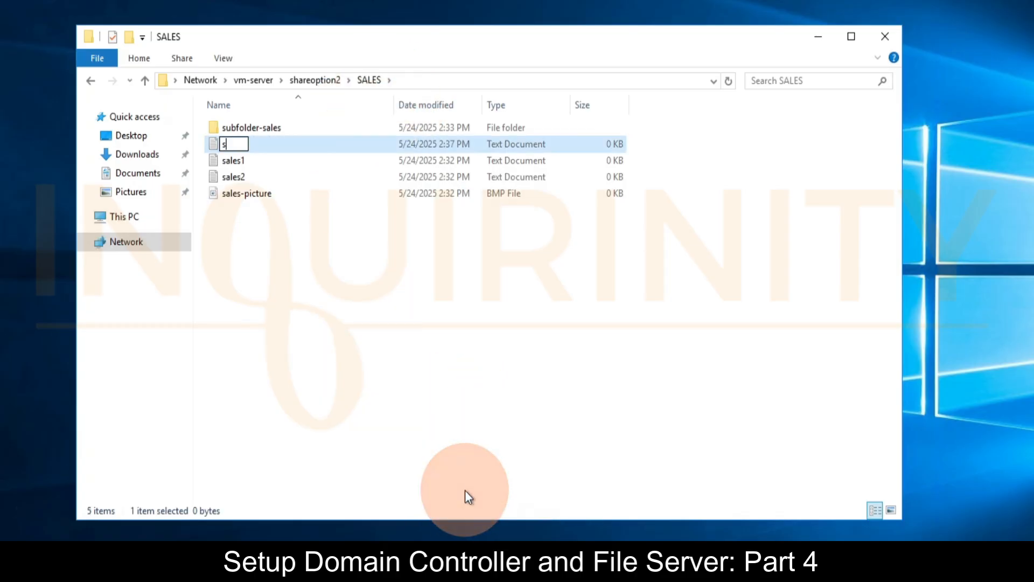
{"action": "type", "text": "ales"}
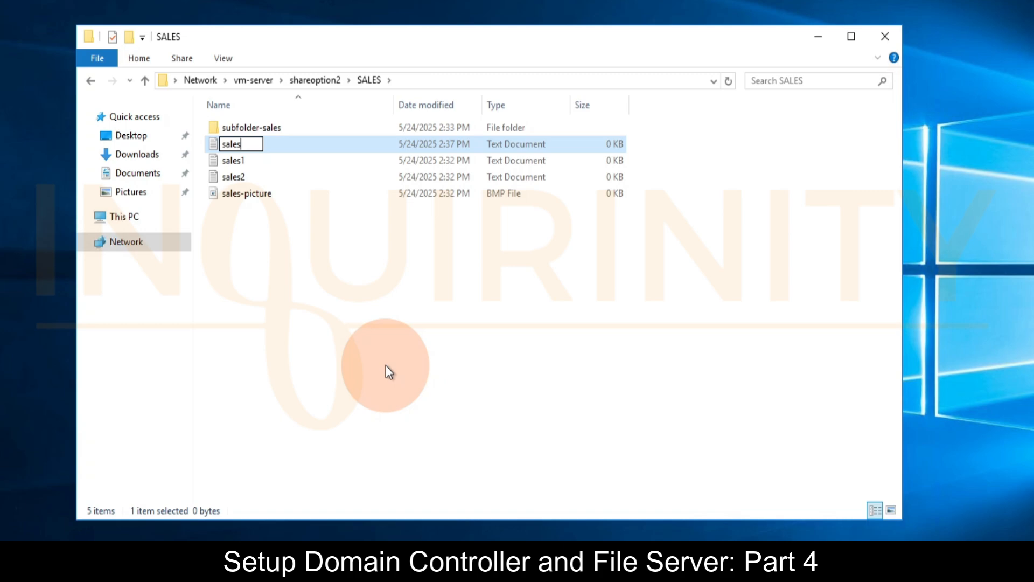
{"action": "type", "text": "3"}
{"action": "key", "text": "Return"}
{"action": "left_click", "coordinate": [334, 307]}
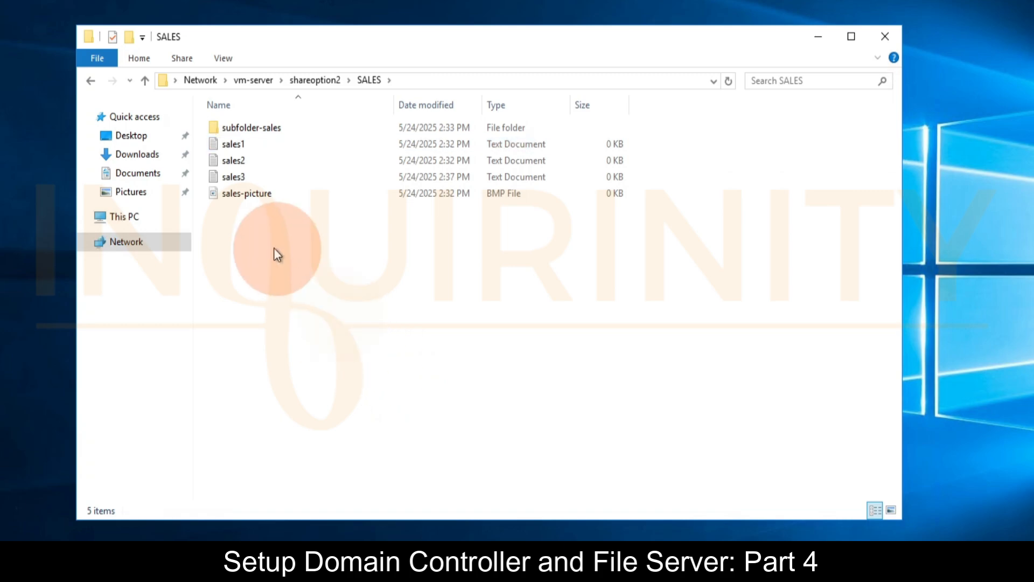
{"action": "left_click", "coordinate": [232, 176]}
{"action": "left_click", "coordinate": [283, 302]}
Step: Rename the sales1 text document in the SALES folder as sales10
{"action": "right_click", "coordinate": [238, 145]}
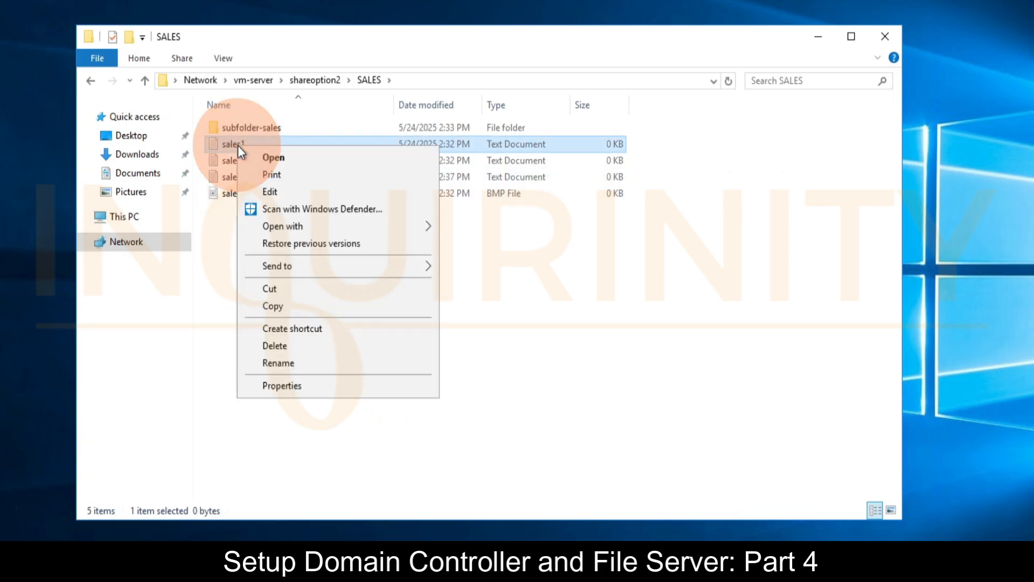
{"action": "left_click", "coordinate": [286, 369]}
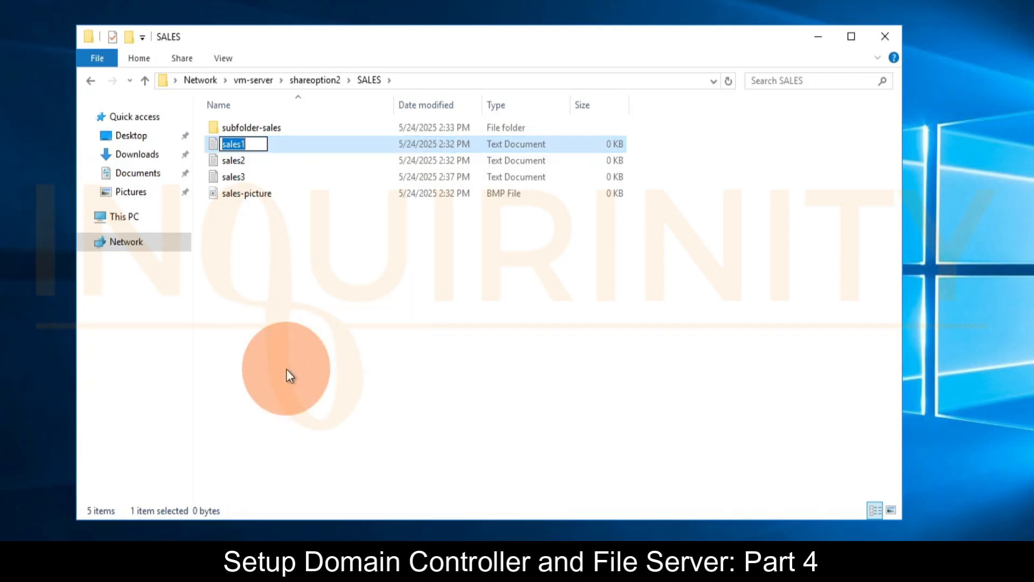
{"action": "key", "text": "End"}
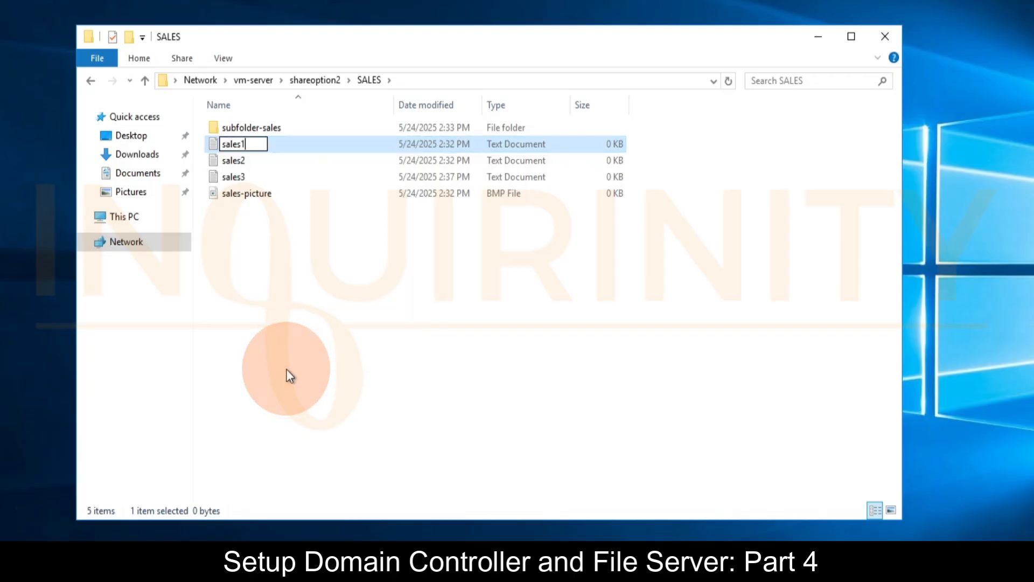
{"action": "type", "text": "0"}
{"action": "left_click", "coordinate": [269, 286]}
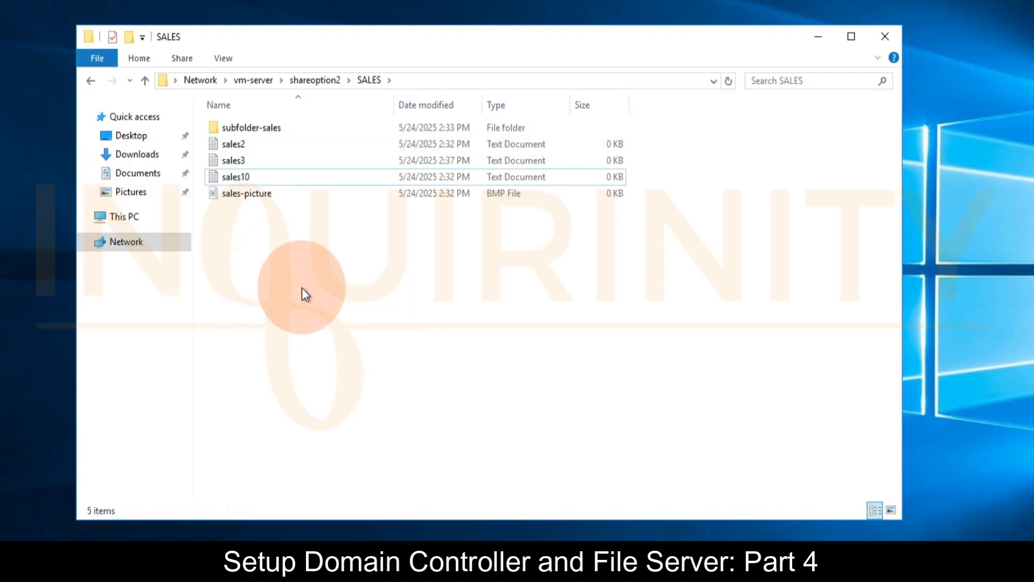
Step: Permanently delete the sales10 text document from the SALES folder
{"action": "left_click", "coordinate": [244, 178]}
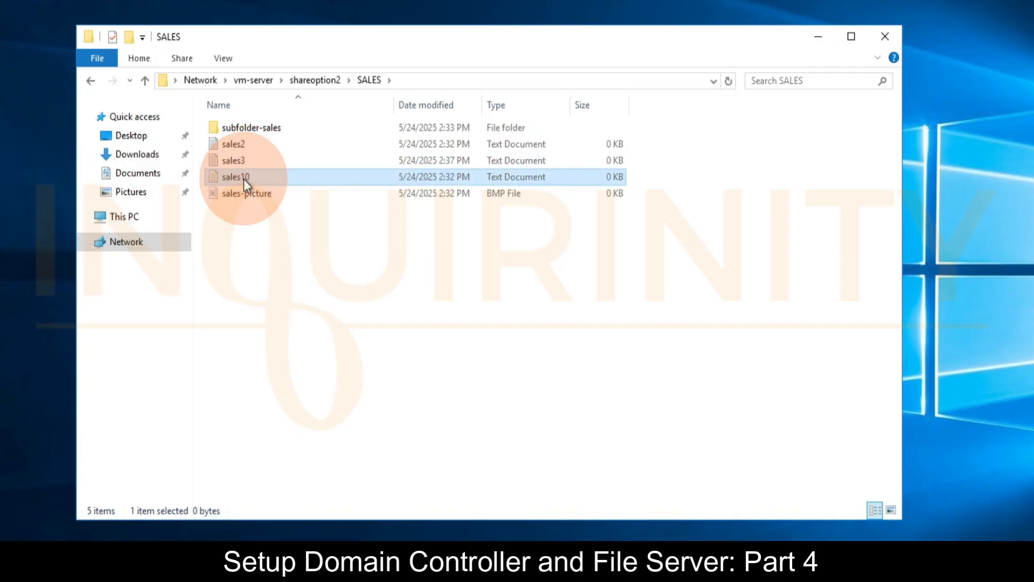
{"action": "key", "text": "Delete"}
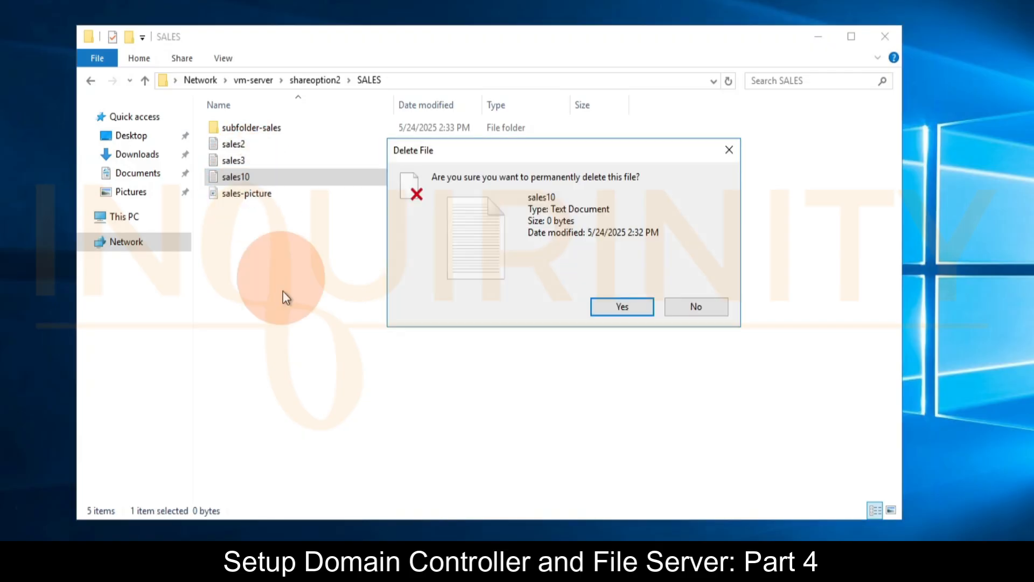
{"action": "left_click", "coordinate": [636, 304]}
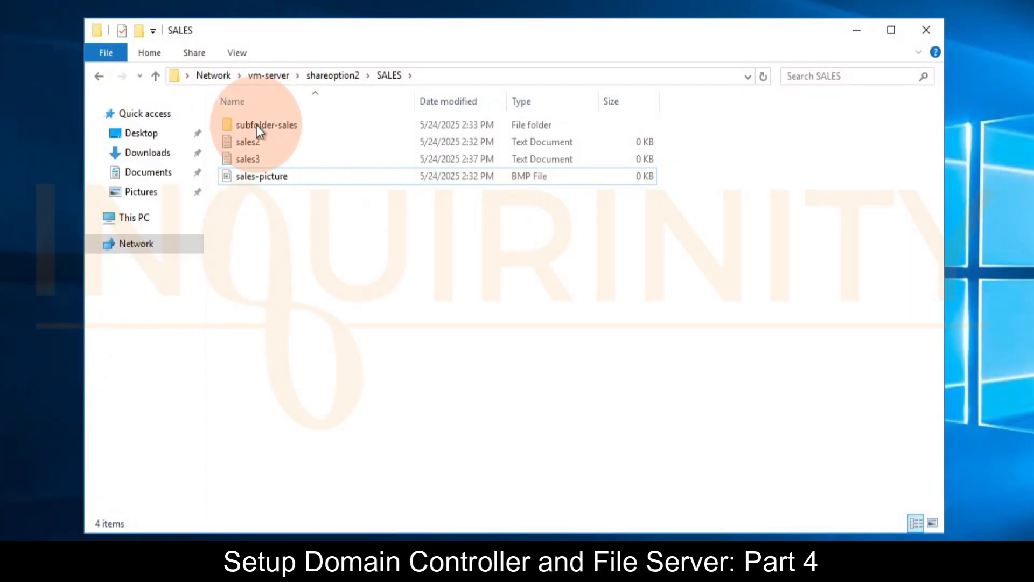
Step: Create a new text document named subfolder-file inside the subfolder-sales folder
{"action": "double_click", "coordinate": [275, 127]}
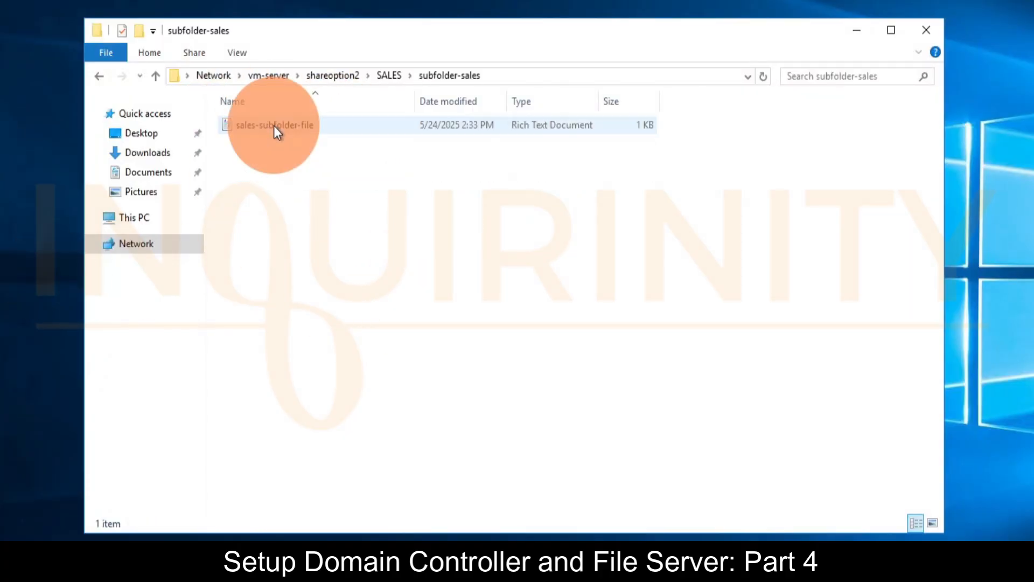
{"action": "right_click", "coordinate": [286, 208]}
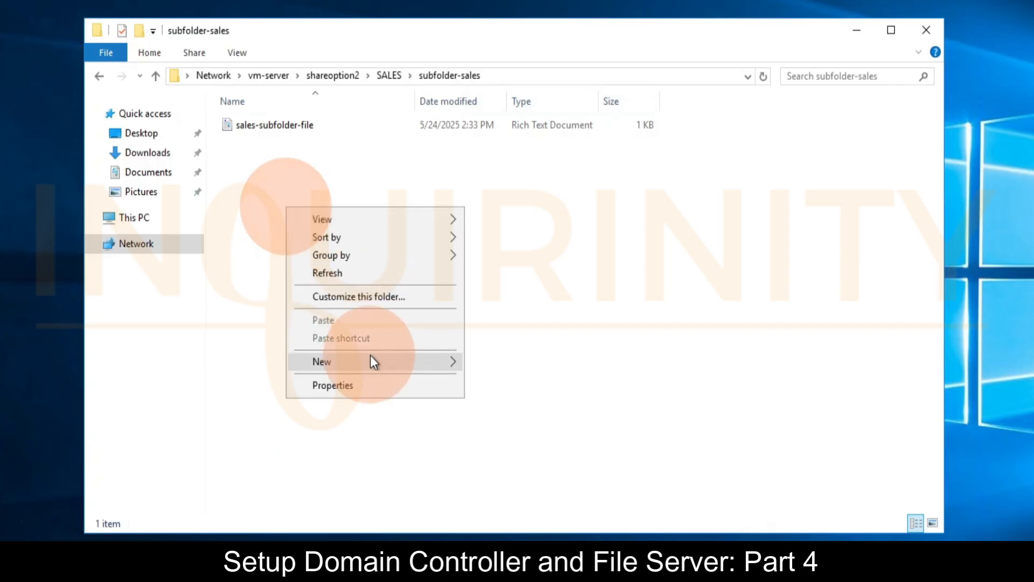
{"action": "mouse_move", "coordinate": [395, 362]}
{"action": "left_click", "coordinate": [512, 460]}
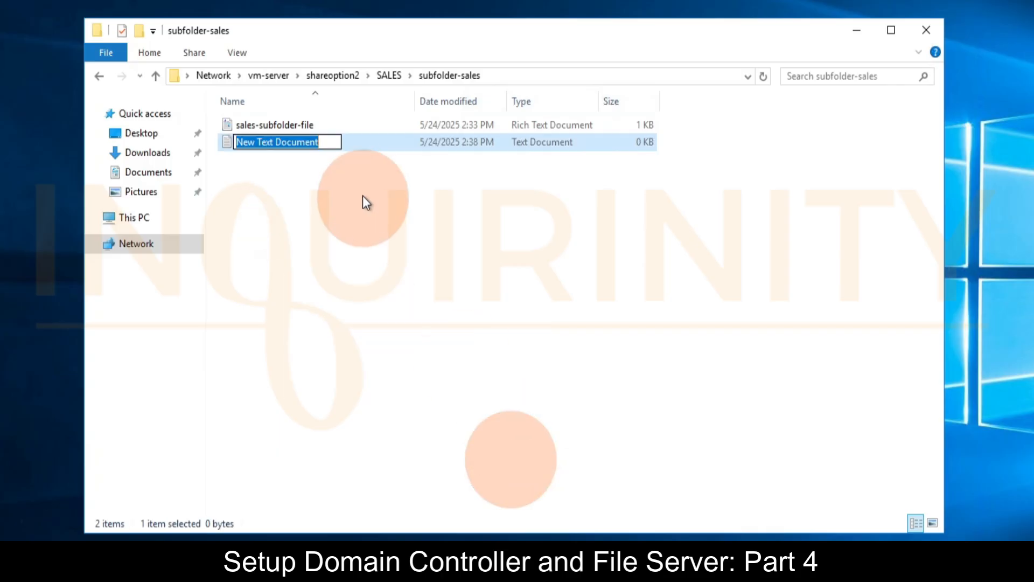
{"action": "type", "text": "subfolder-file"}
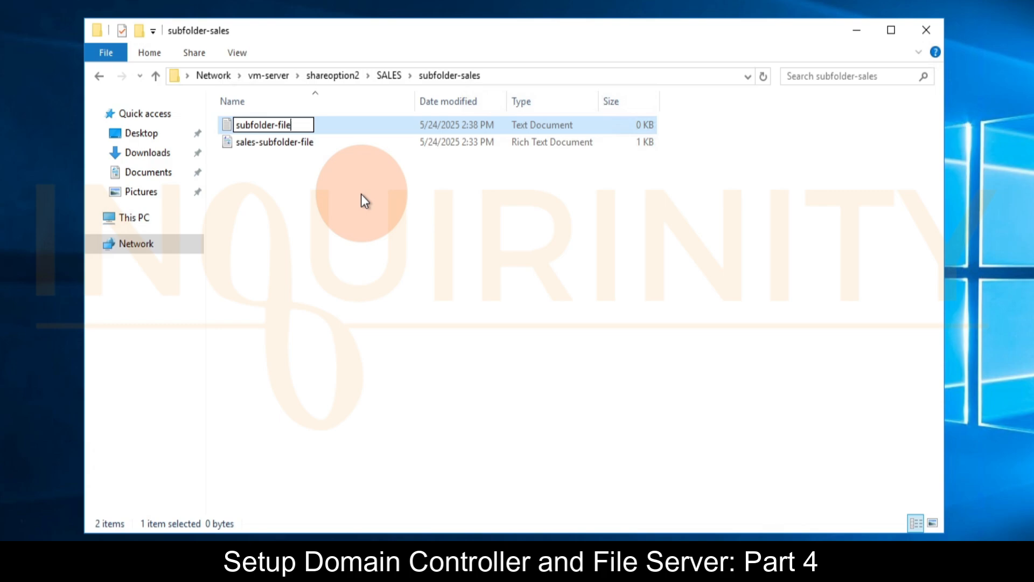
{"action": "left_click", "coordinate": [361, 201]}
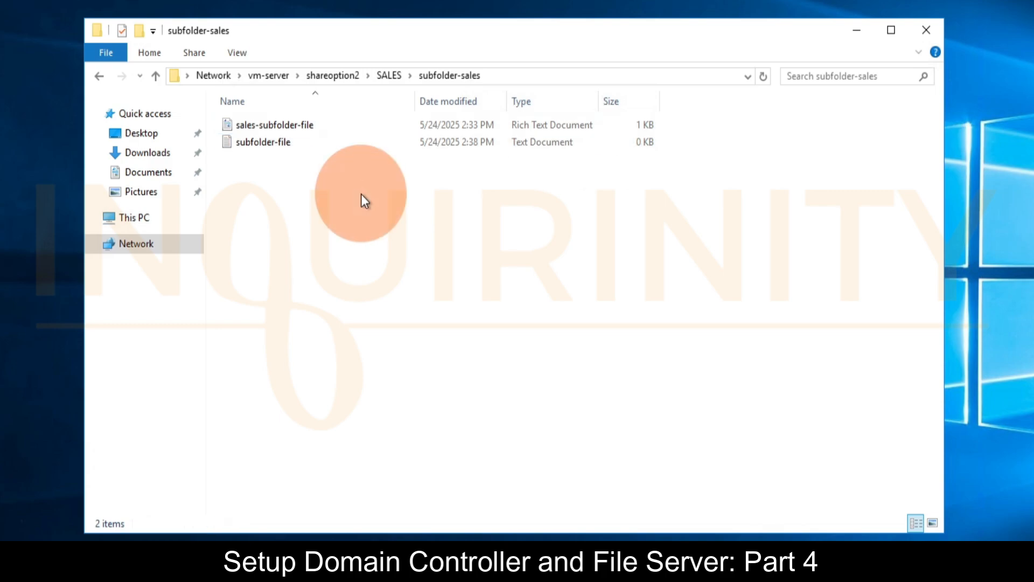
Step: Delete sales-subfolder-file from subfolder-sales and return to the SALES folder
{"action": "left_click", "coordinate": [276, 129]}
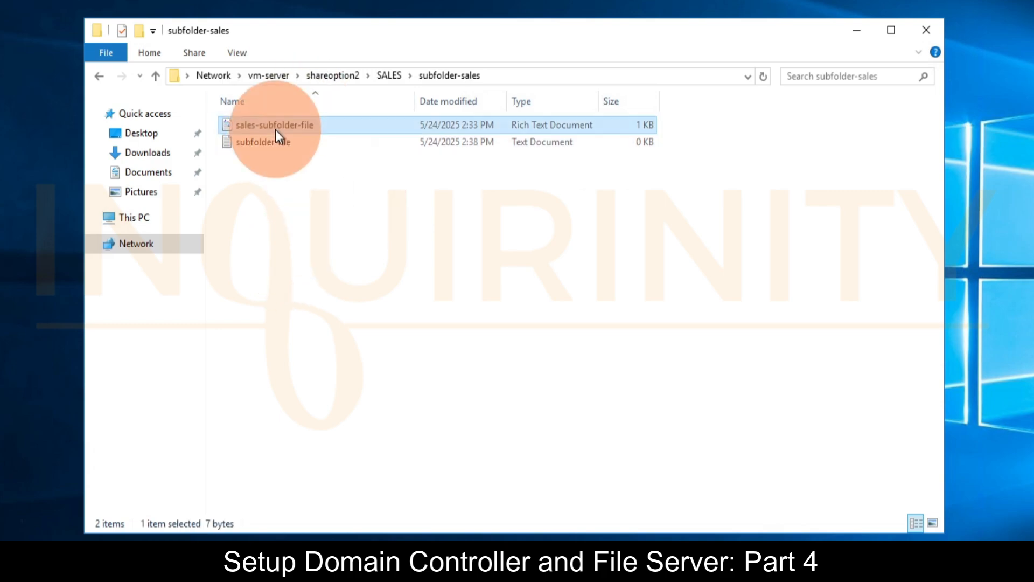
{"action": "right_click", "coordinate": [276, 129]}
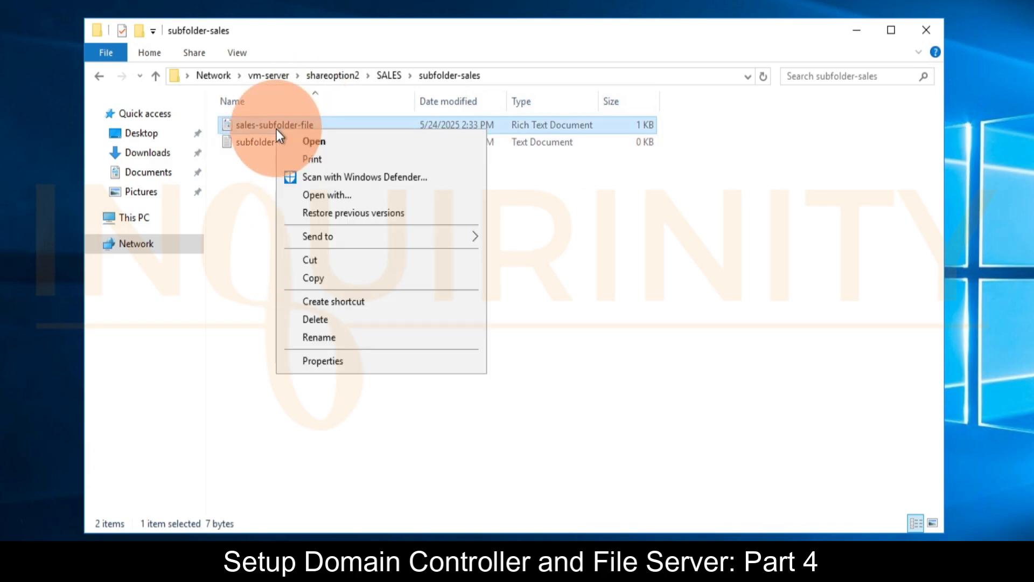
{"action": "left_click", "coordinate": [329, 325]}
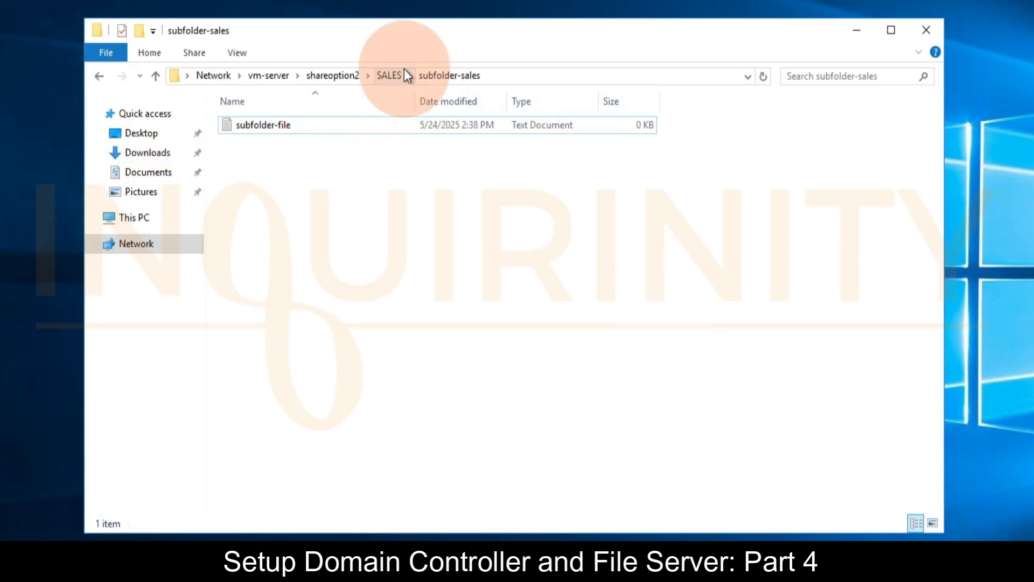
{"action": "left_click", "coordinate": [390, 75]}
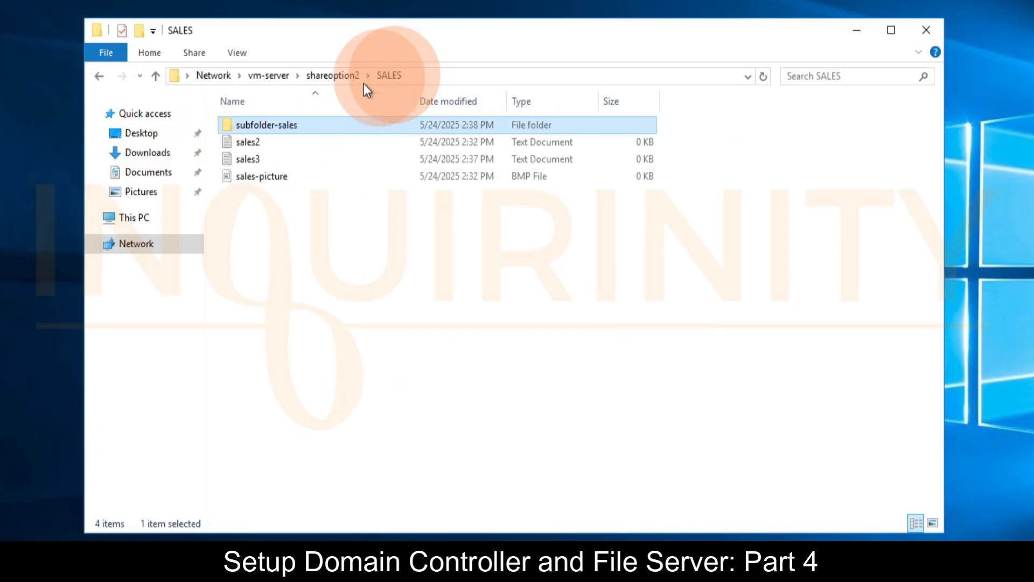
Step: Permanently delete the subfolder-sales folder from the SALES folder
{"action": "right_click", "coordinate": [260, 128]}
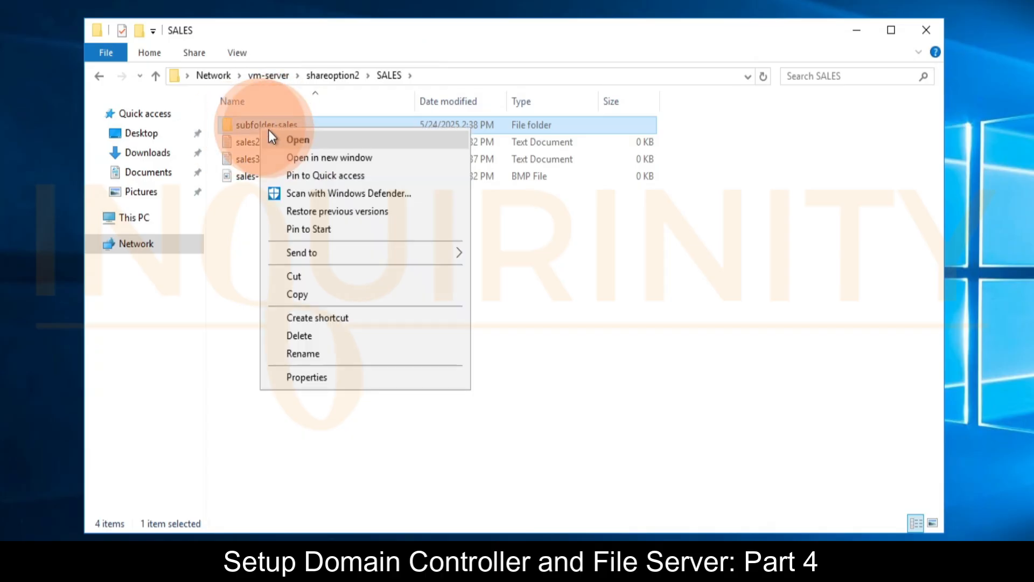
{"action": "left_click", "coordinate": [305, 336]}
{"action": "left_click", "coordinate": [636, 313]}
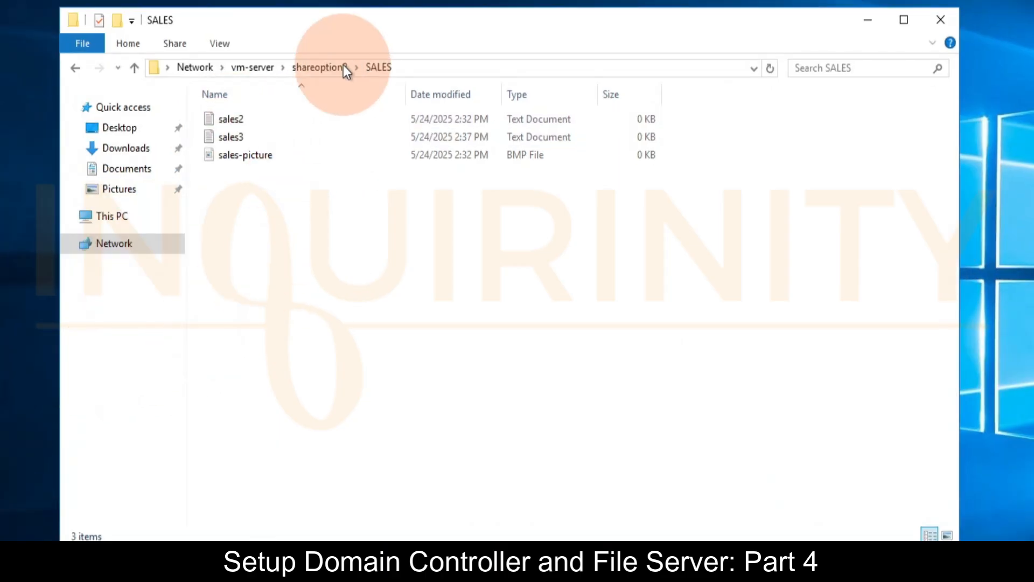
Step: Return to the shareoption2 share and try to open the FINANCE folder to test its access
{"action": "left_click", "coordinate": [320, 68]}
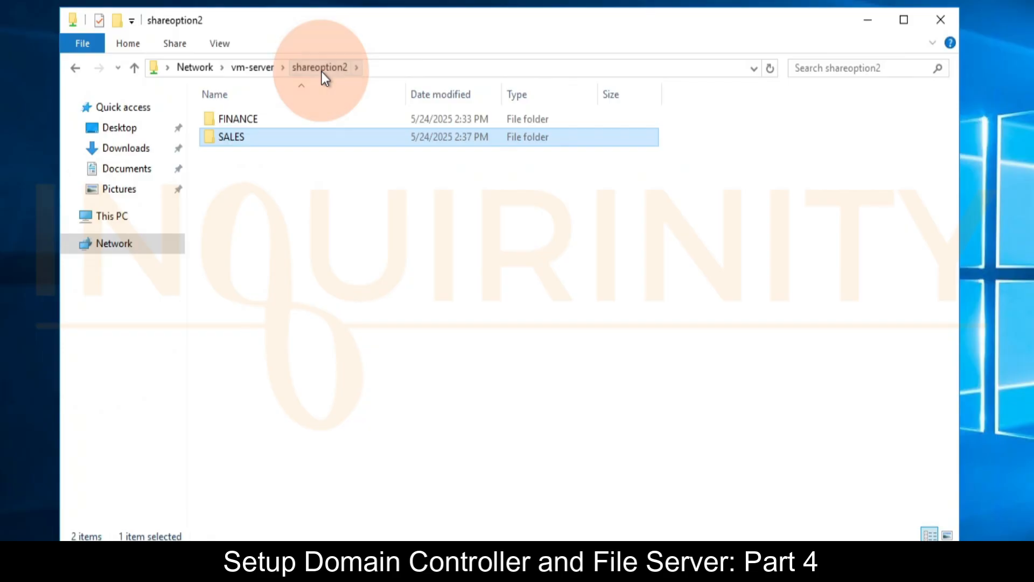
{"action": "left_click", "coordinate": [250, 120]}
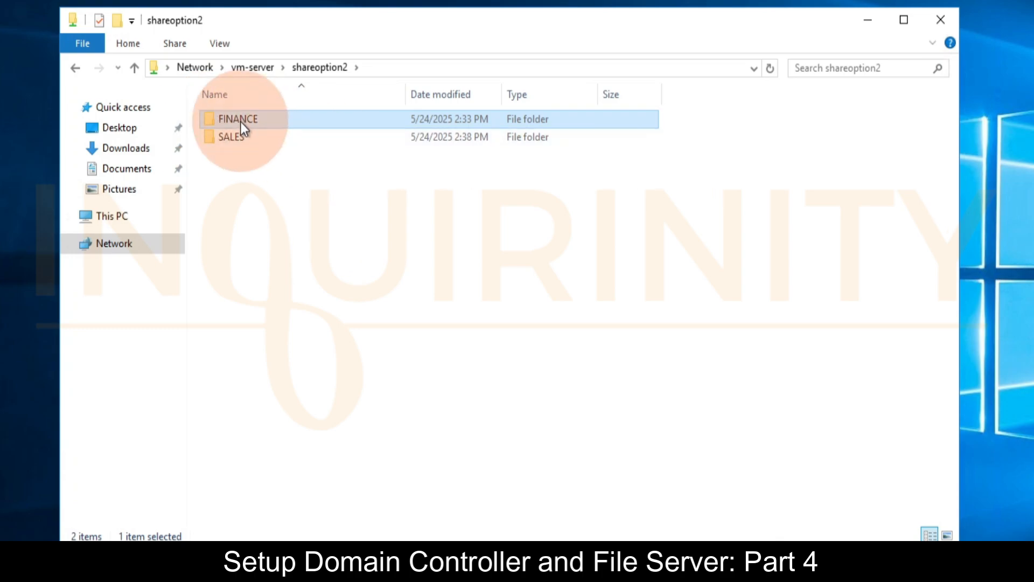
{"action": "double_click", "coordinate": [239, 122]}
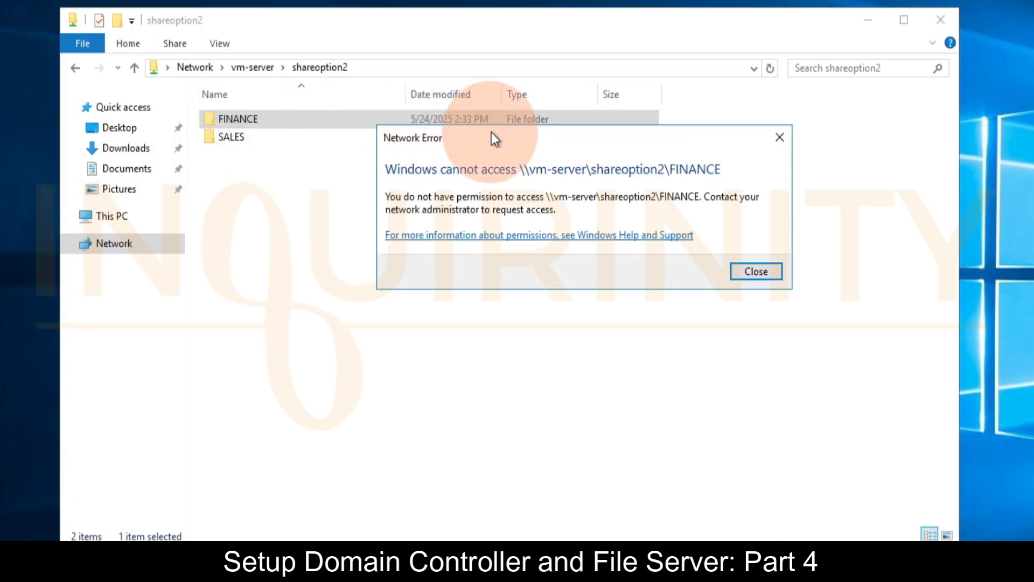
{"action": "left_click_drag", "start_coordinate": [491, 133], "coordinate": [318, 161]}
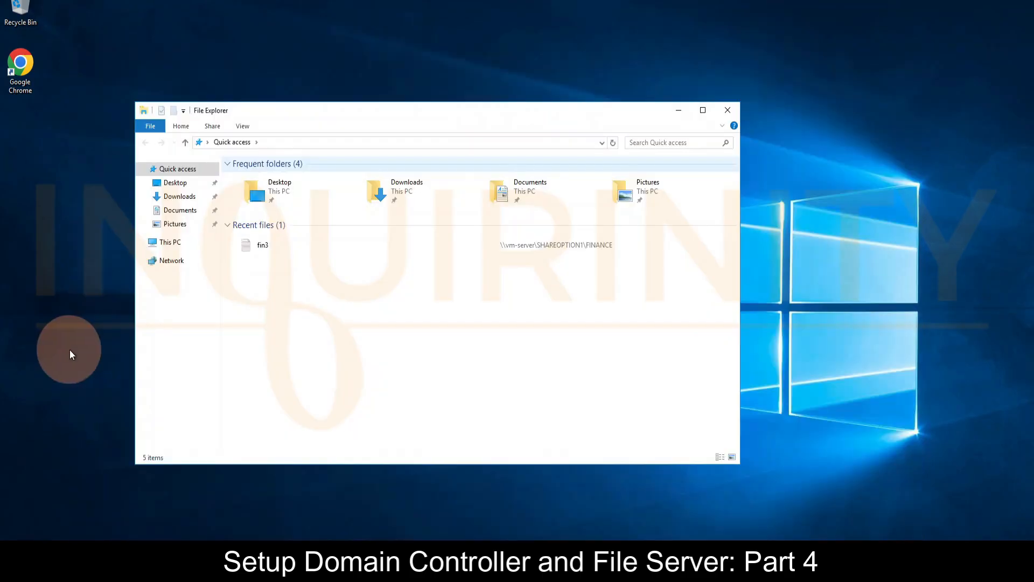
Step: Browse to \\vm-server and open the FINANCE folder inside the shareoption2 share
{"action": "left_click", "coordinate": [180, 242]}
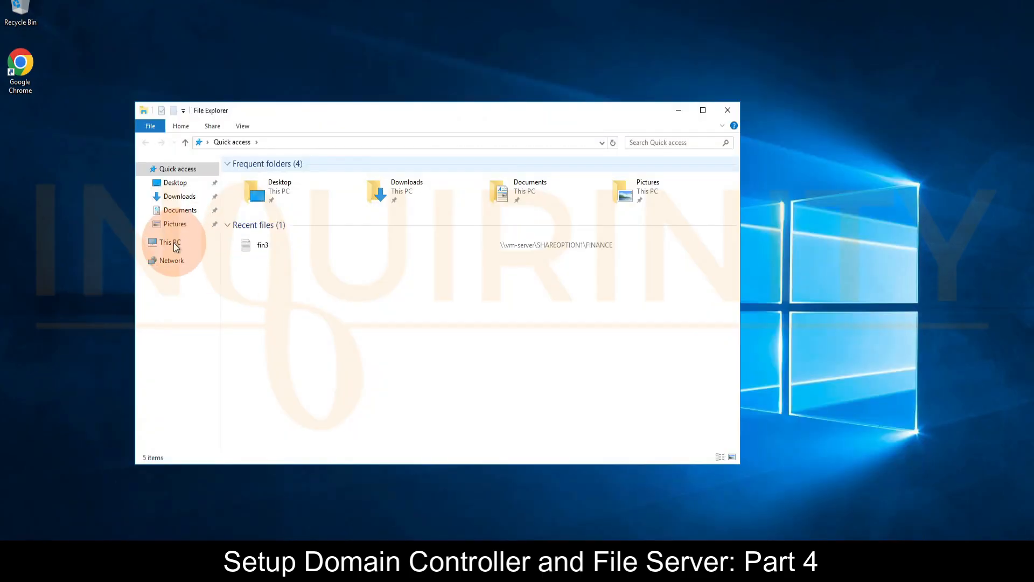
{"action": "left_click", "coordinate": [260, 141]}
{"action": "type", "text": "\\\\"}
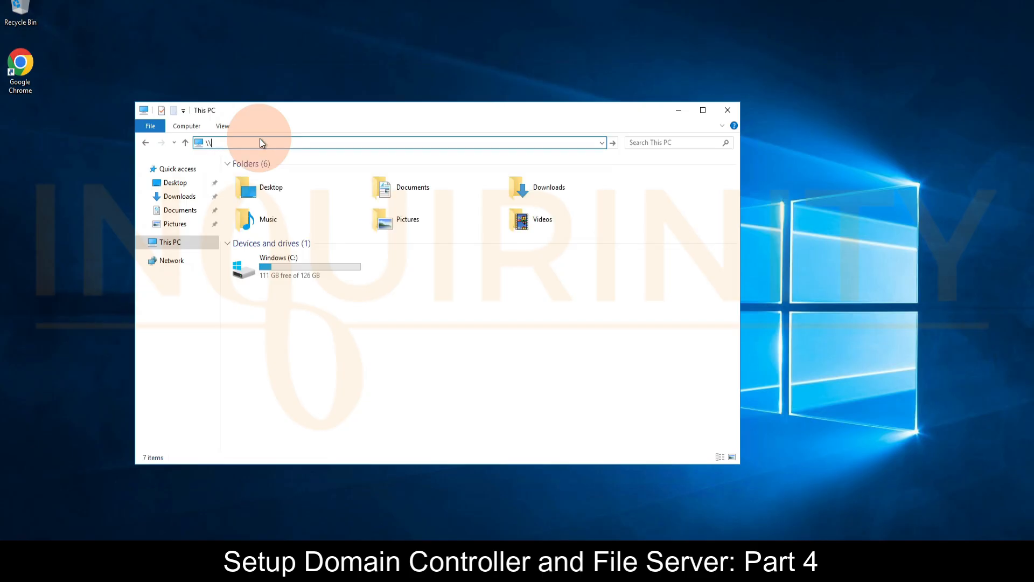
{"action": "type", "text": "vm-server"}
{"action": "key", "text": "Return"}
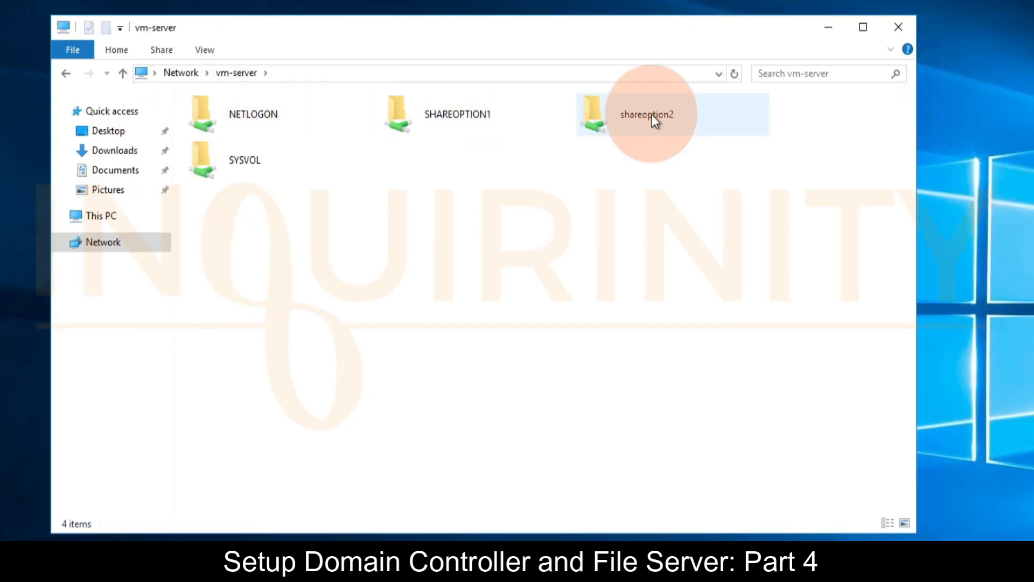
{"action": "double_click", "coordinate": [632, 111]}
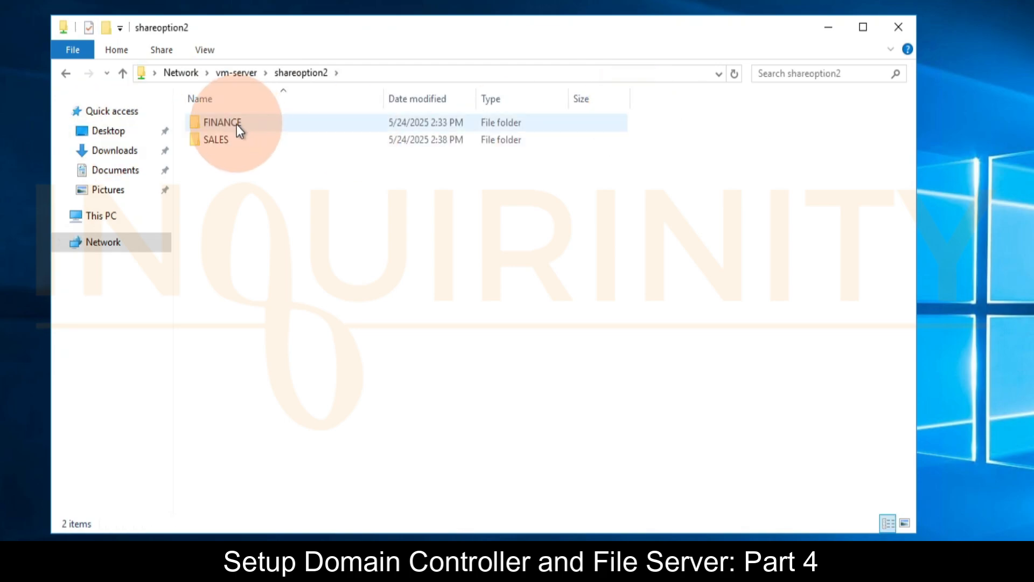
{"action": "double_click", "coordinate": [225, 126]}
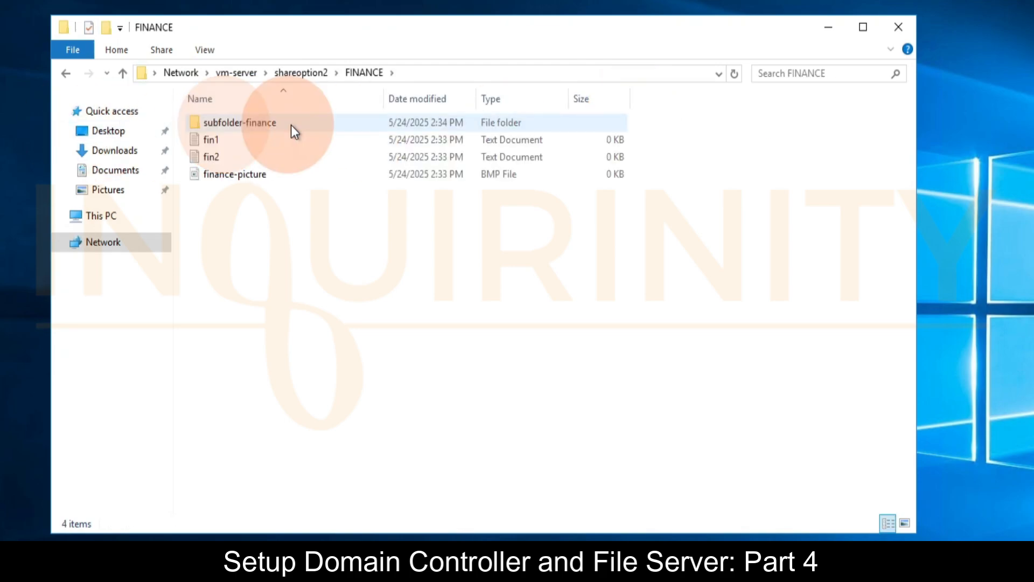
Step: Create a new text document named fin3 in the FINANCE folder
{"action": "right_click", "coordinate": [214, 240]}
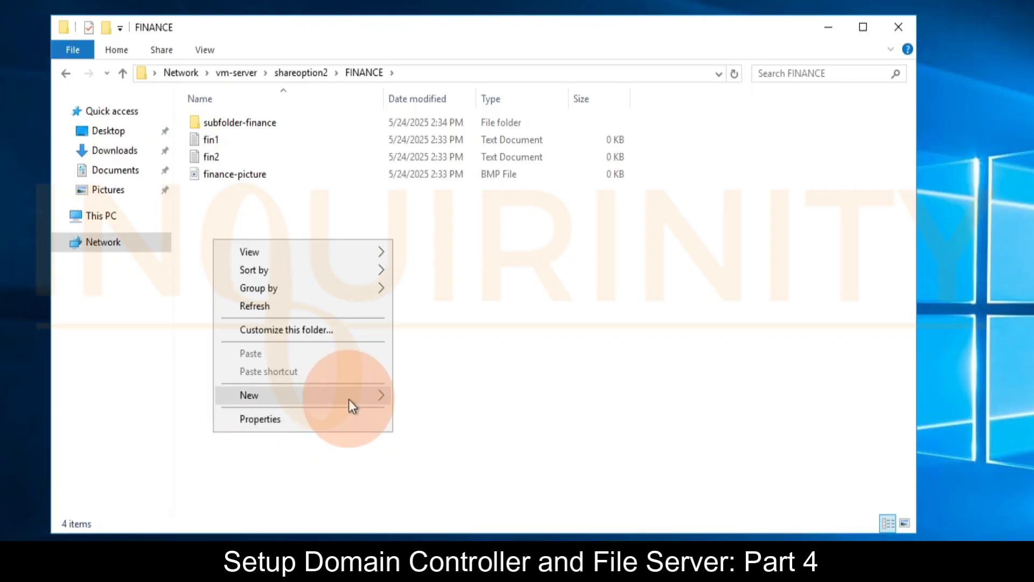
{"action": "mouse_move", "coordinate": [348, 399]}
{"action": "left_click", "coordinate": [418, 486]}
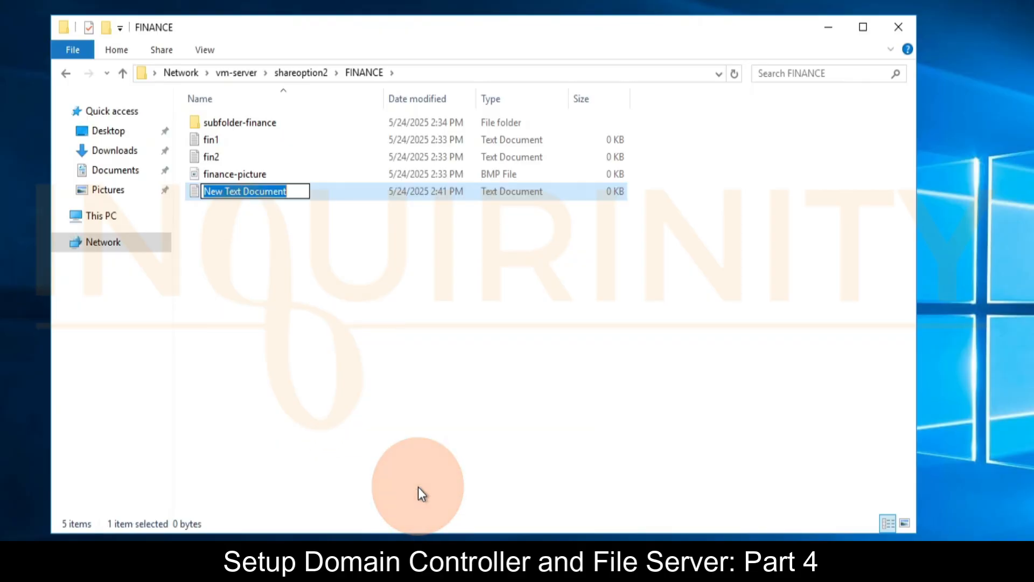
{"action": "type", "text": "fin3"}
{"action": "left_click", "coordinate": [318, 386]}
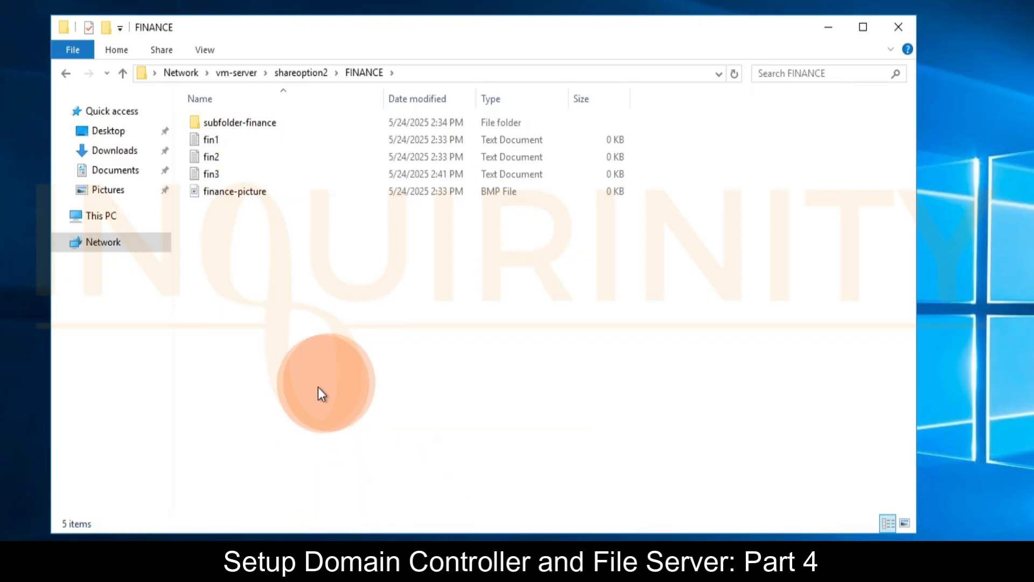
Step: Rename the fin2 text document in the FINANCE folder as fin222
{"action": "right_click", "coordinate": [221, 152]}
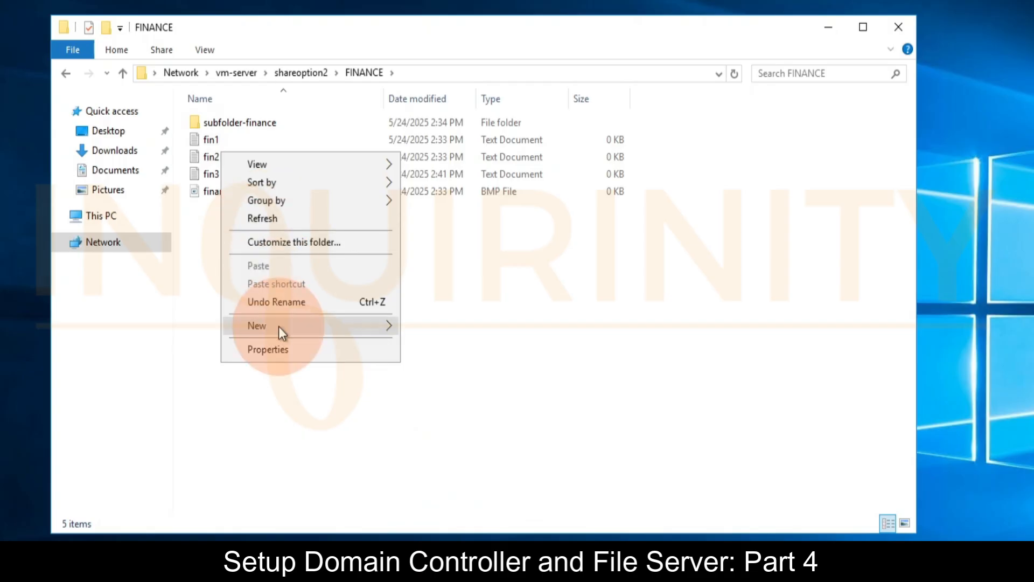
{"action": "right_click", "coordinate": [206, 157]}
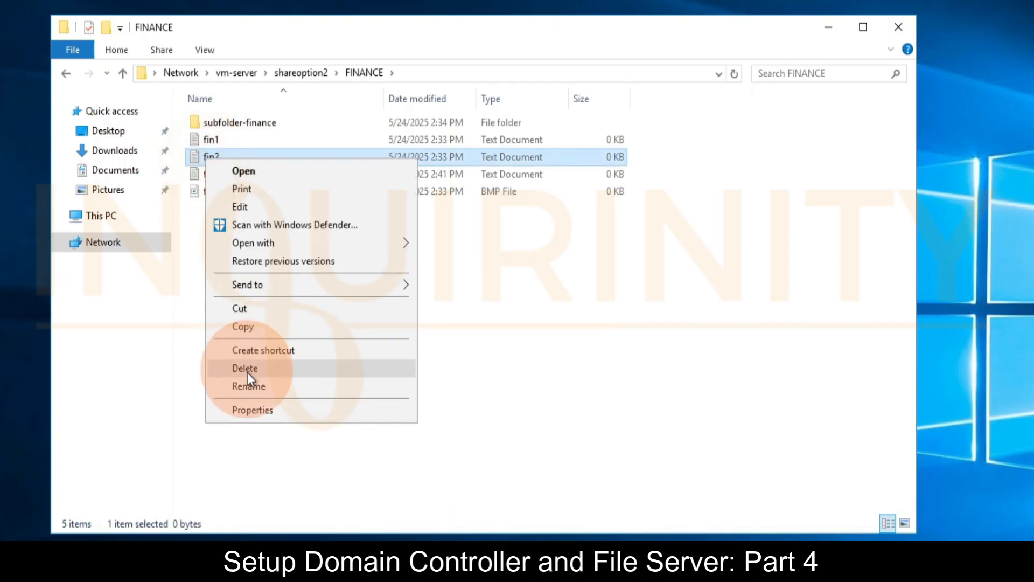
{"action": "left_click", "coordinate": [250, 387]}
{"action": "key", "text": "End"}
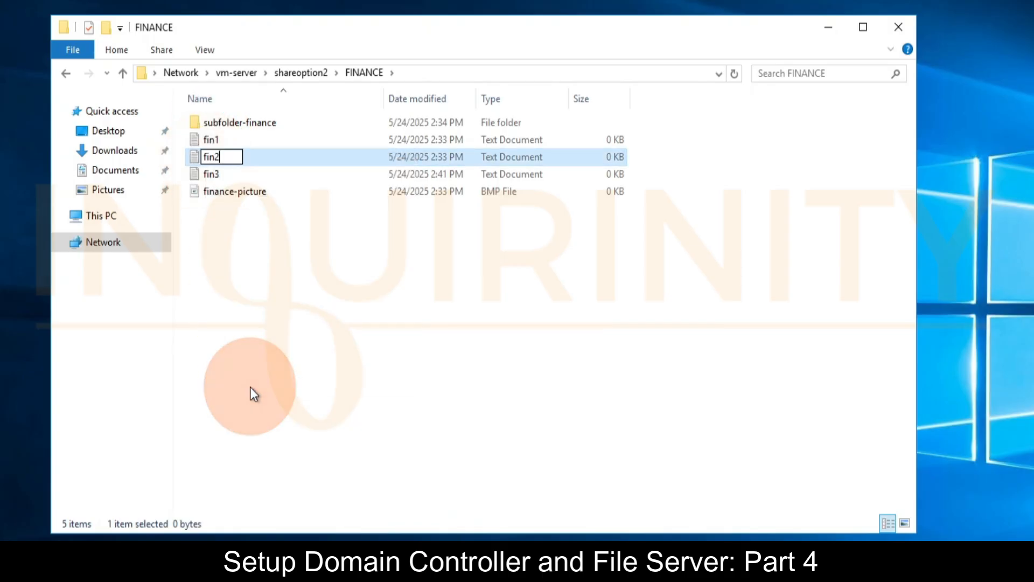
{"action": "type", "text": "22"}
{"action": "left_click", "coordinate": [273, 255]}
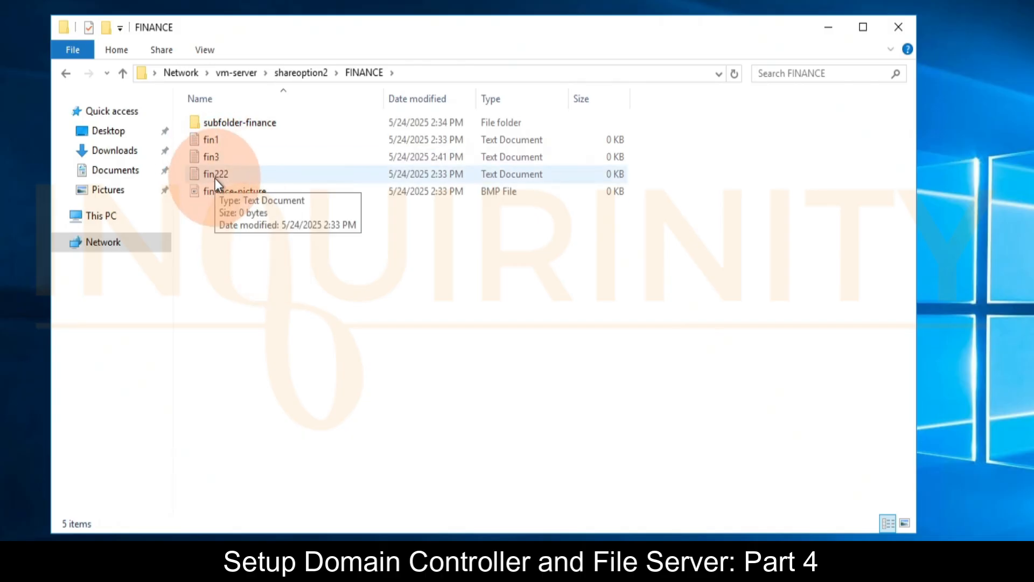
Step: Permanently delete the fin222 text document from the FINANCE folder
{"action": "right_click", "coordinate": [215, 179]}
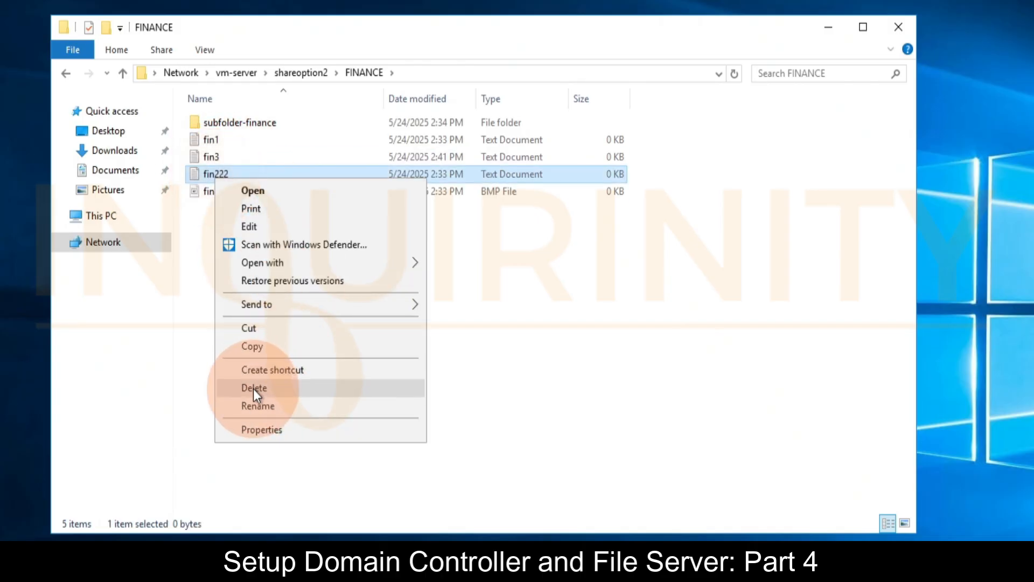
{"action": "left_click", "coordinate": [253, 389]}
{"action": "left_click", "coordinate": [638, 348]}
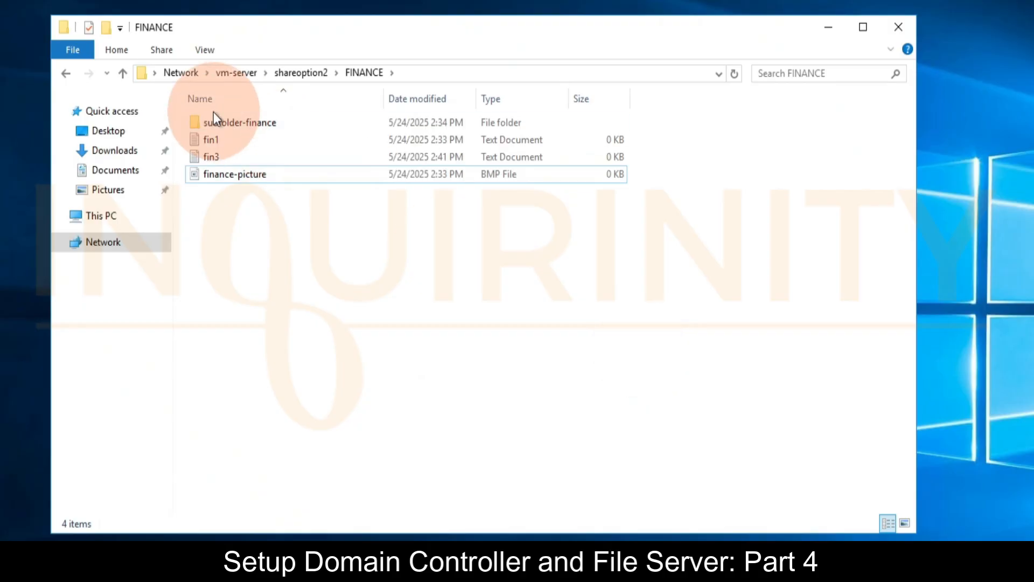
Step: Create a new text document named subfolder-file inside the subfolder-finance folder
{"action": "double_click", "coordinate": [232, 124]}
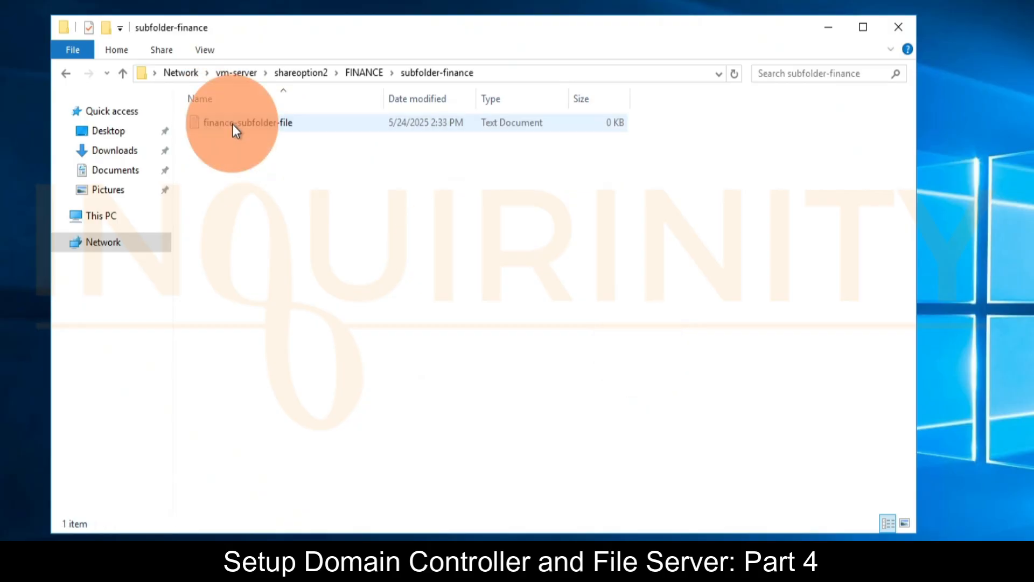
{"action": "right_click", "coordinate": [233, 166]}
{"action": "mouse_move", "coordinate": [356, 327]}
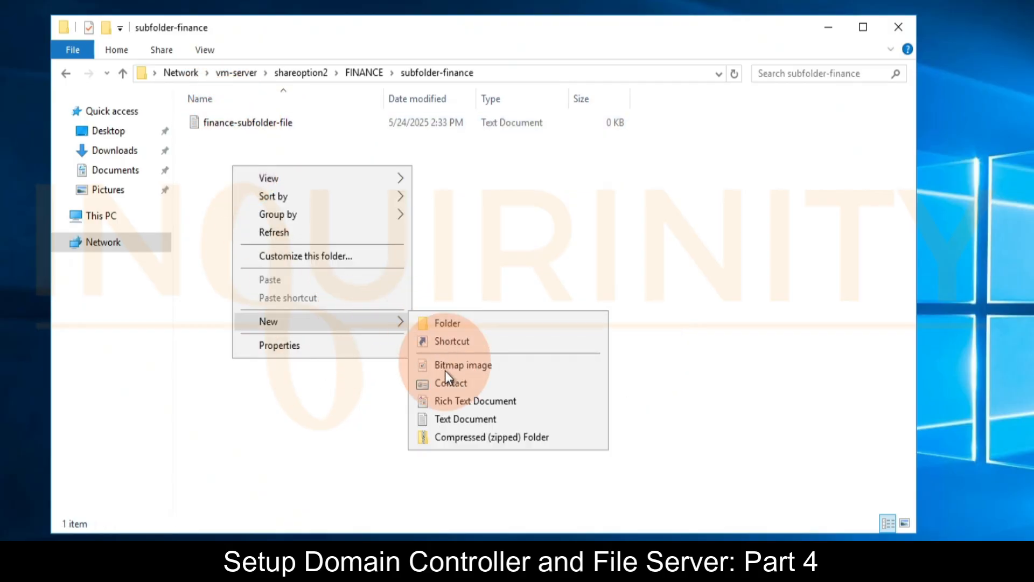
{"action": "left_click", "coordinate": [445, 413]}
{"action": "type", "text": "sub"}
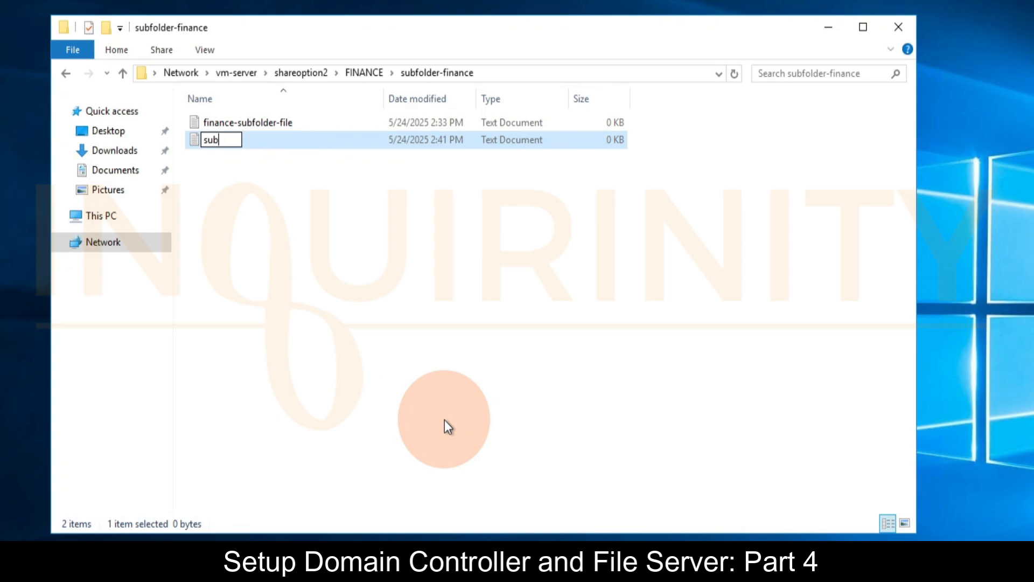
{"action": "type", "text": "folder-file"}
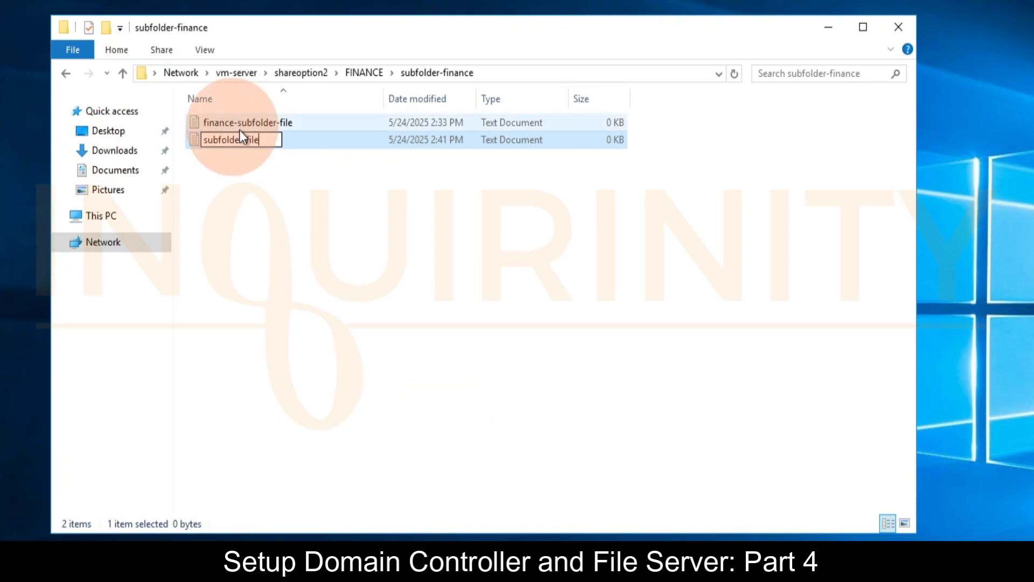
{"action": "left_click", "coordinate": [257, 213]}
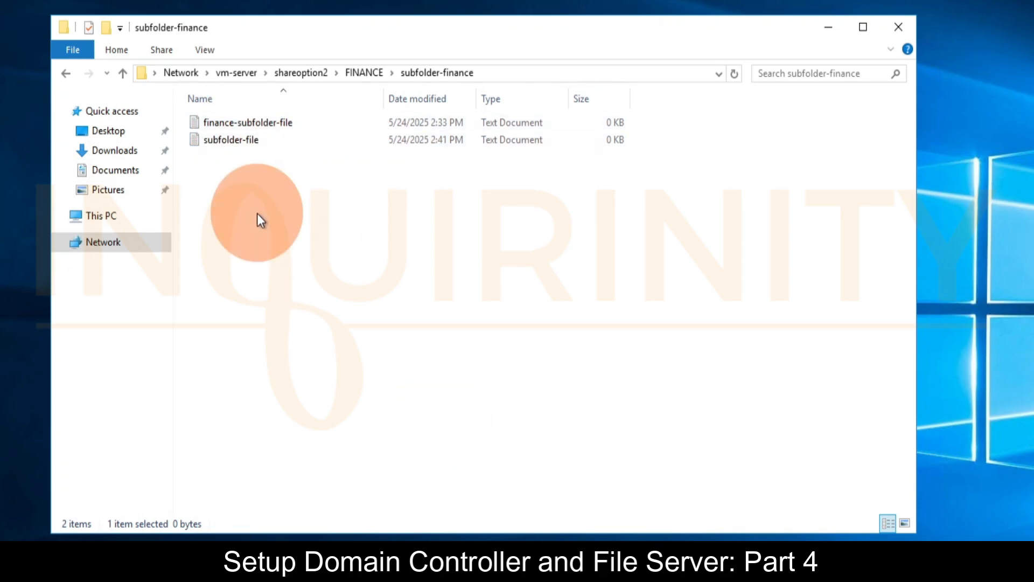
Step: Permanently delete finance-subfolder-file from subfolder-finance and return to the FINANCE folder
{"action": "left_click", "coordinate": [260, 123]}
{"action": "key", "text": "Delete"}
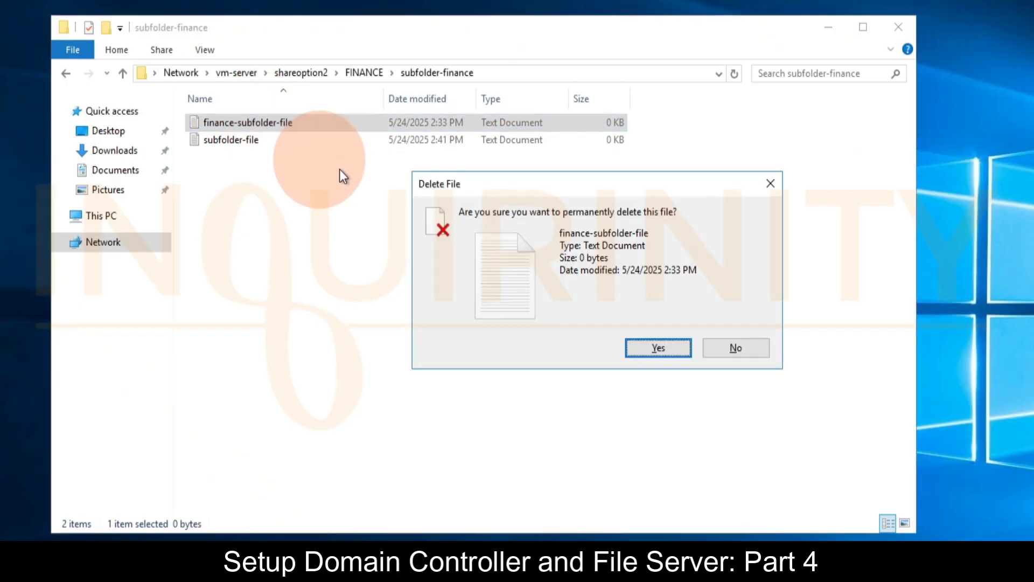
{"action": "left_click", "coordinate": [643, 351]}
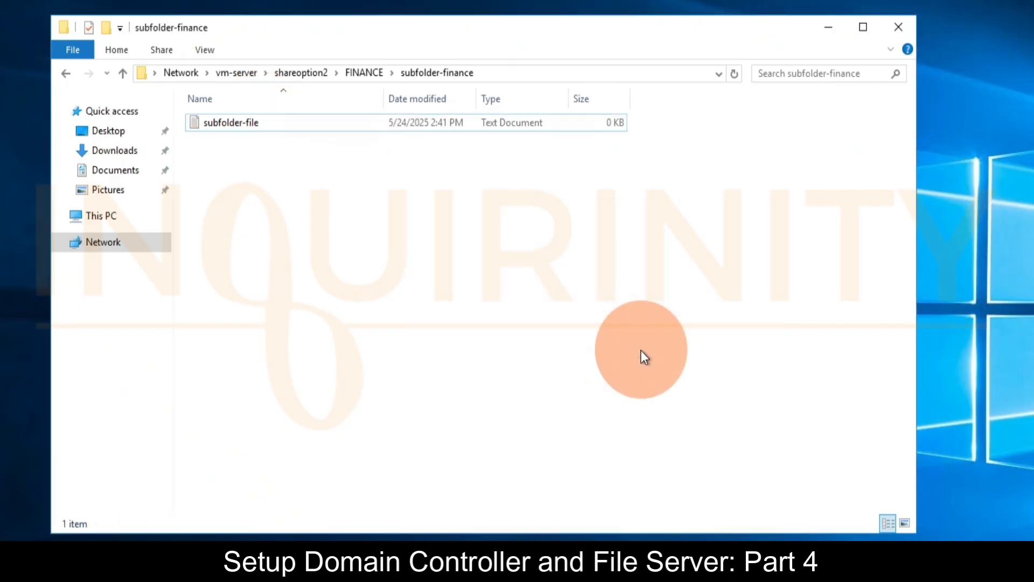
{"action": "left_click", "coordinate": [370, 76]}
Step: Rename the subfolder-finance folder as sdad
{"action": "left_click", "coordinate": [256, 129]}
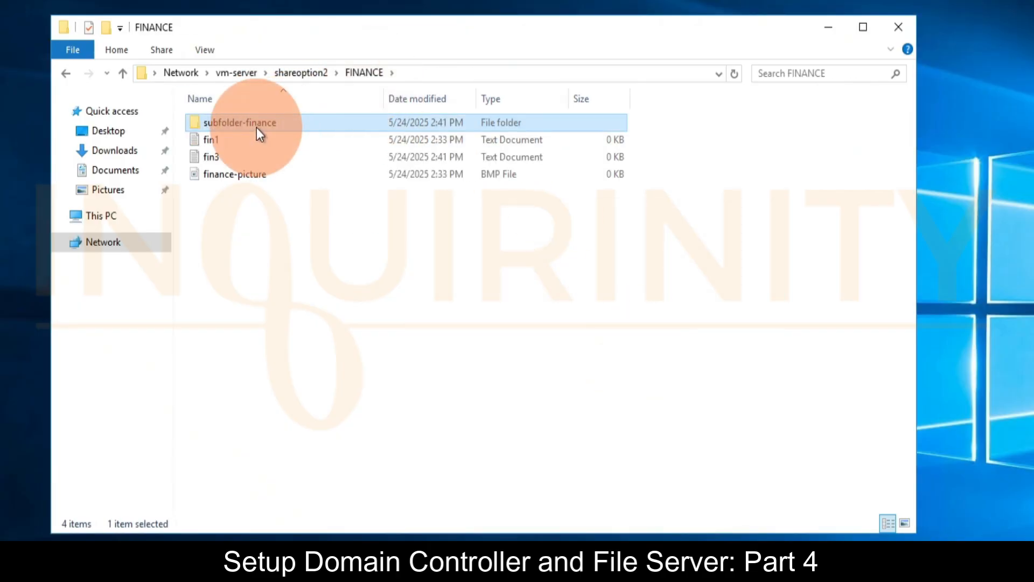
{"action": "key", "text": "BackSpace"}
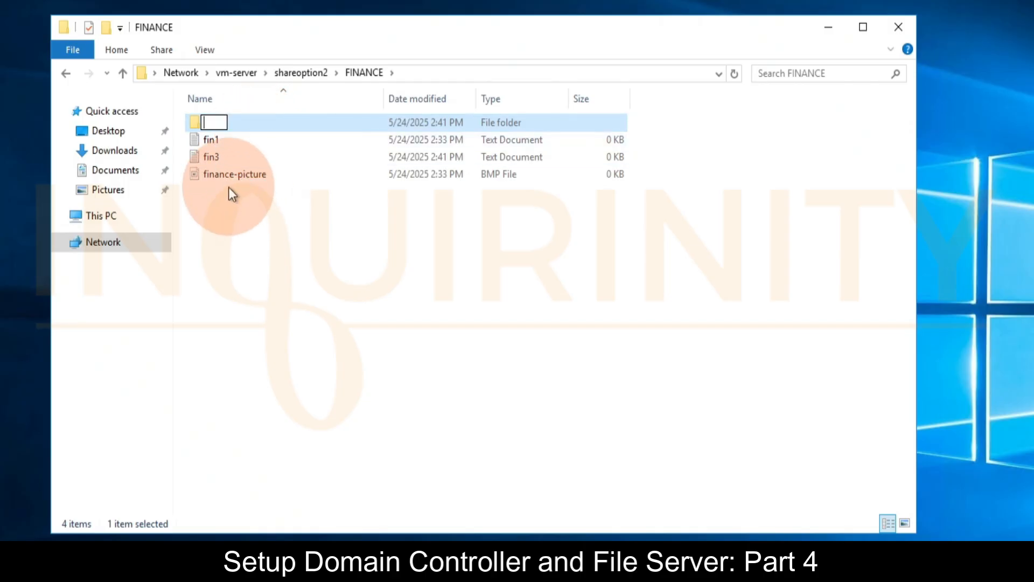
{"action": "type", "text": "sdad"}
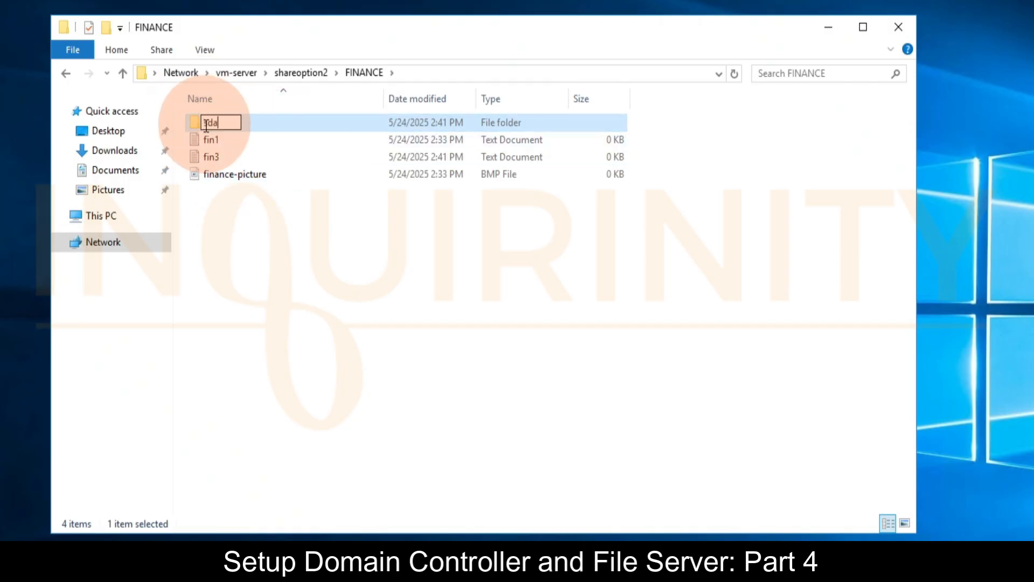
{"action": "left_click", "coordinate": [221, 247]}
Step: Permanently delete the sdad folder from the FINANCE folder
{"action": "left_click", "coordinate": [196, 123]}
{"action": "key", "text": "Delete"}
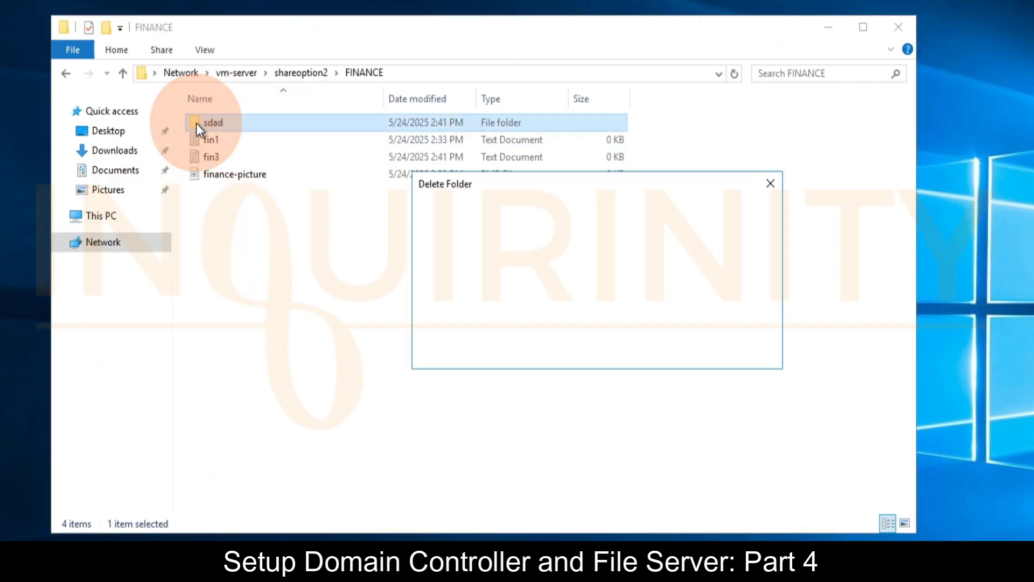
{"action": "left_click", "coordinate": [668, 343]}
{"action": "left_click", "coordinate": [353, 267]}
{"action": "left_click", "coordinate": [335, 141]}
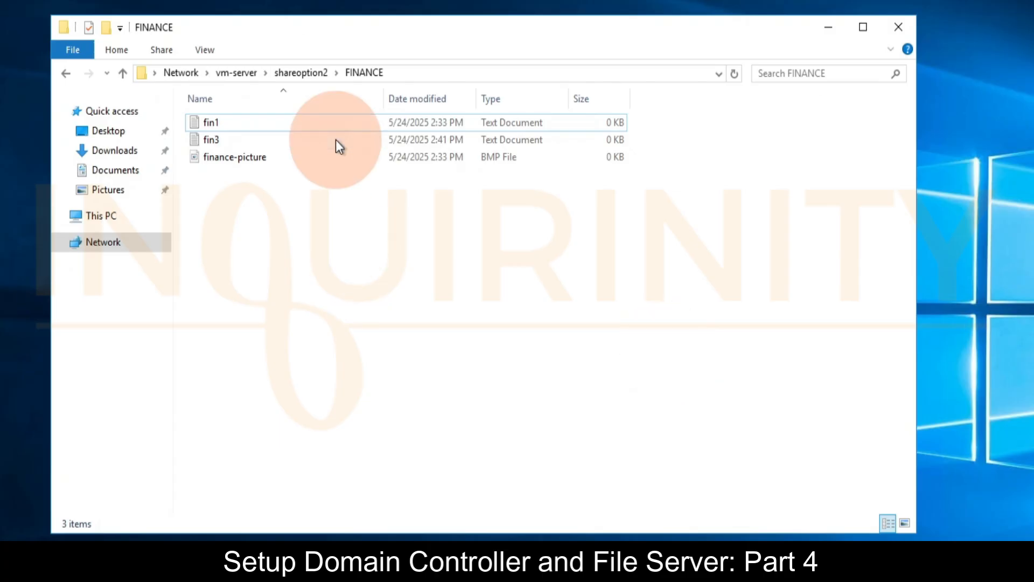
{"action": "left_click", "coordinate": [199, 239]}
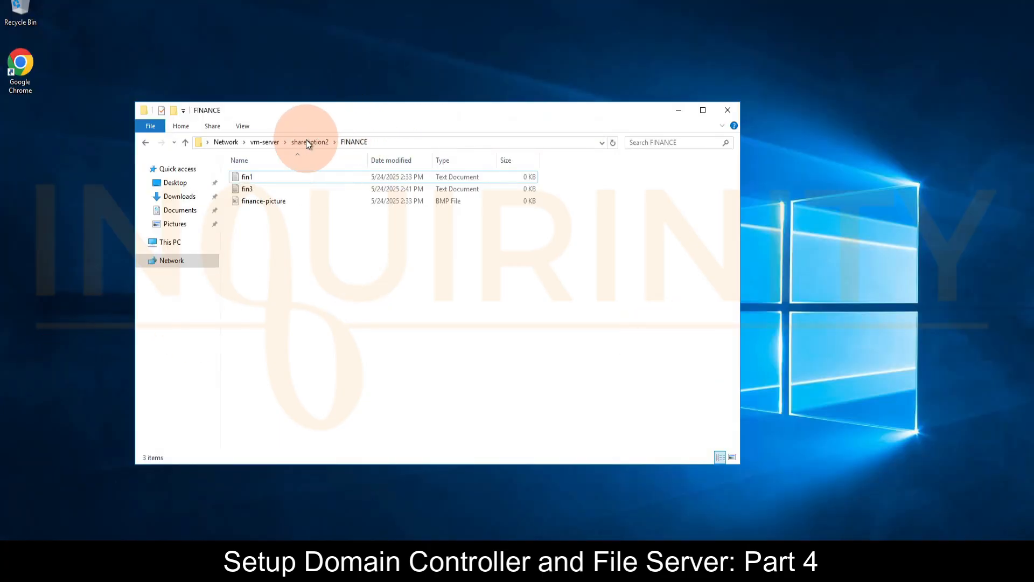
Step: Go back to the shareoption2 share and try to open the SALES folder to test its access
{"action": "left_click", "coordinate": [294, 73]}
{"action": "left_click", "coordinate": [246, 189]}
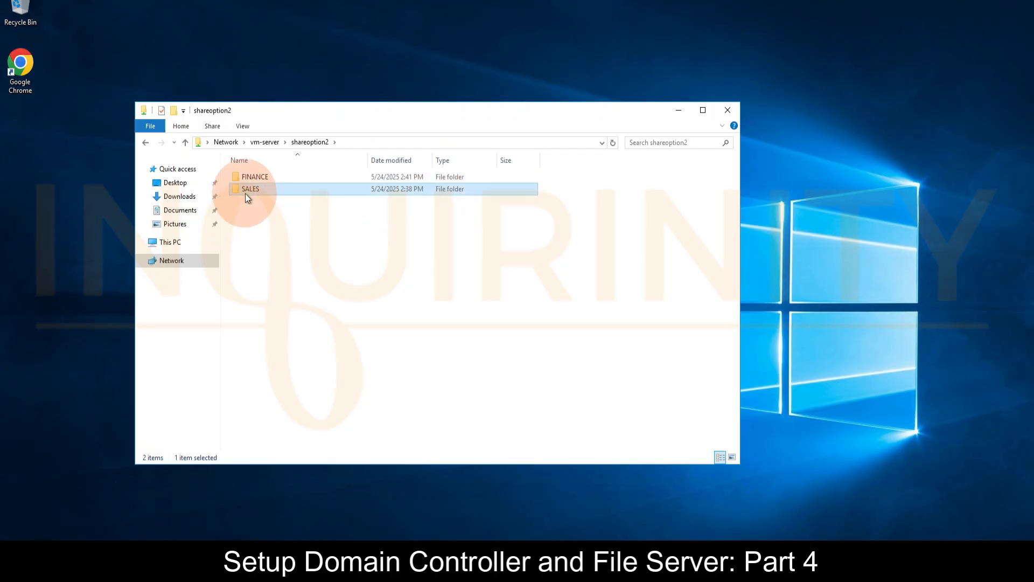
{"action": "double_click", "coordinate": [253, 189]}
{"action": "left_click_drag", "start_coordinate": [455, 217], "coordinate": [313, 207]}
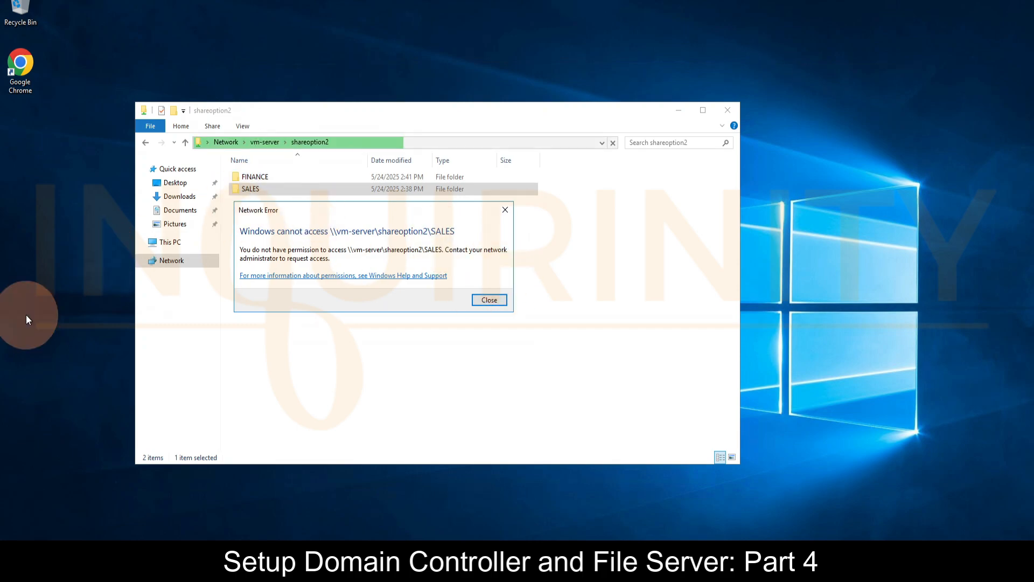
Step: Dismiss the access error for SALES and open the FINANCE folder in shareoption2
{"action": "left_click", "coordinate": [488, 300]}
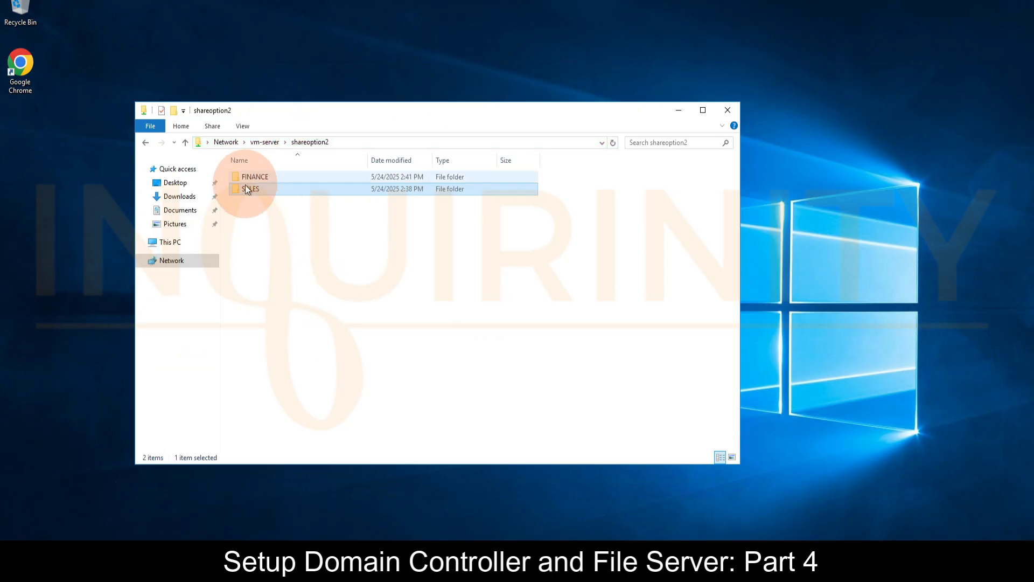
{"action": "left_click", "coordinate": [259, 178]}
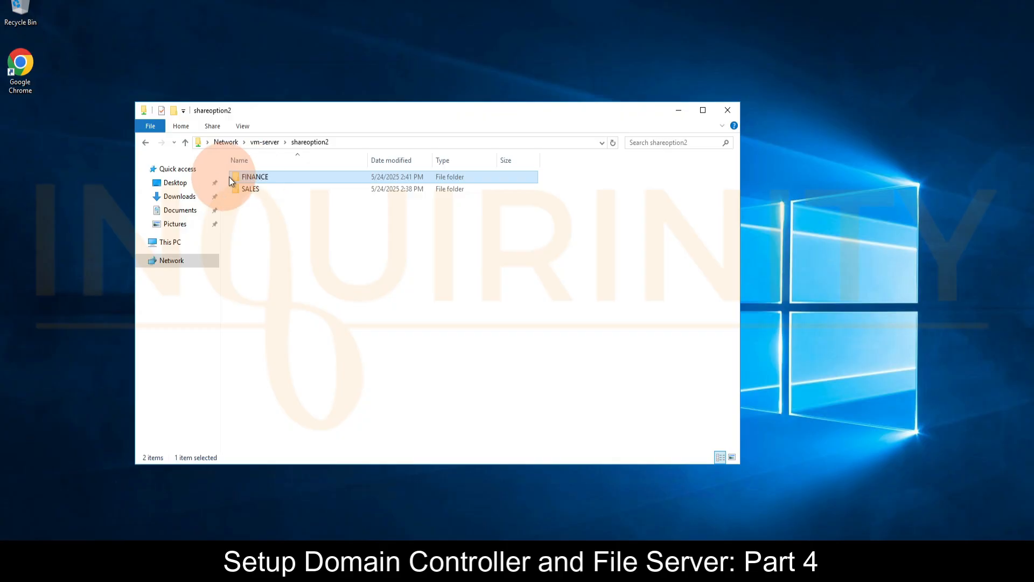
{"action": "double_click", "coordinate": [263, 179]}
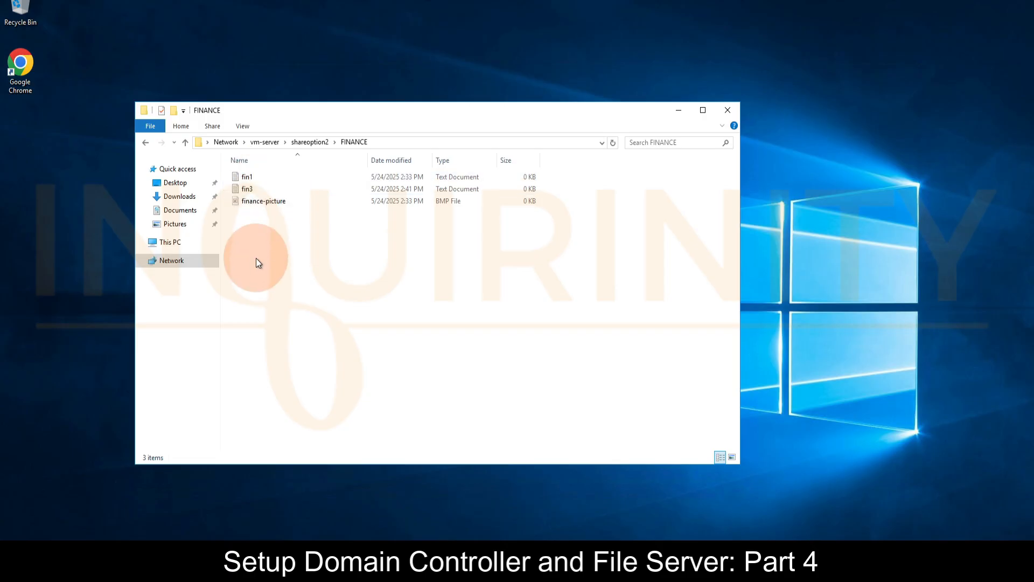
Step: Create a new folder named sub-folder-new in the FINANCE folder
{"action": "right_click", "coordinate": [273, 241]}
{"action": "mouse_move", "coordinate": [388, 351]}
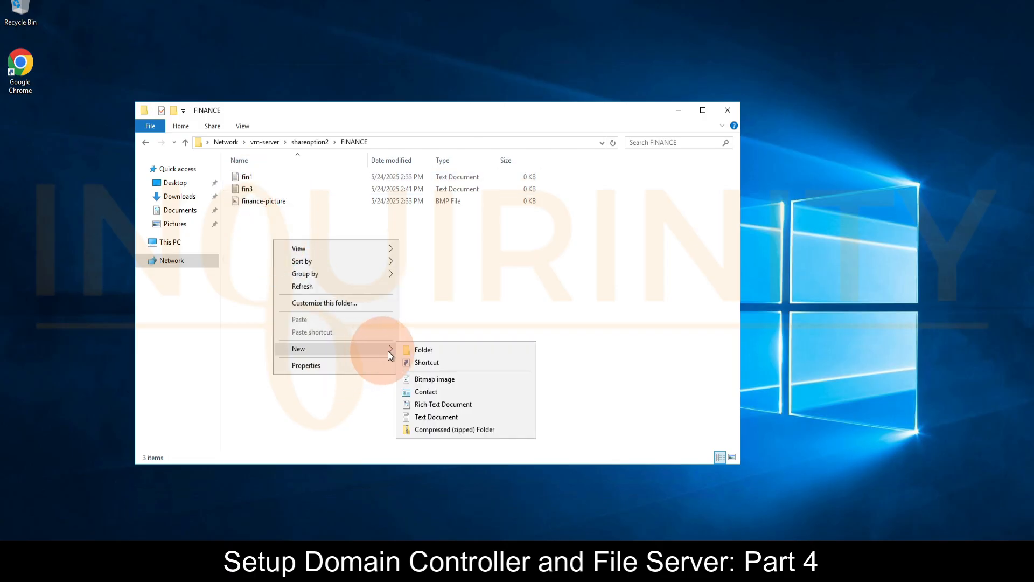
{"action": "left_click", "coordinate": [429, 350]}
{"action": "type", "text": "sub="}
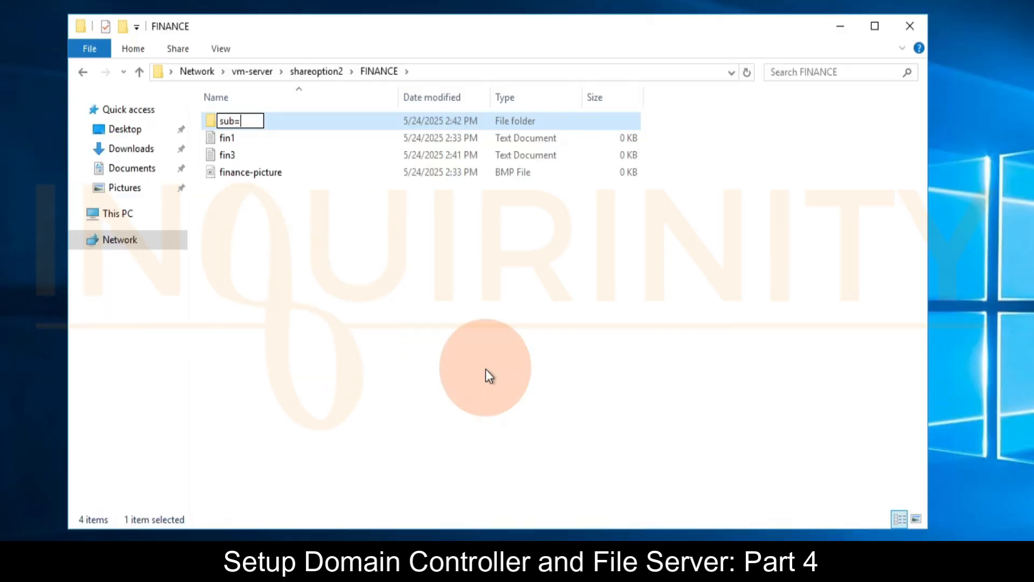
{"action": "key", "text": "BackSpace"}
{"action": "type", "text": "-folder-"}
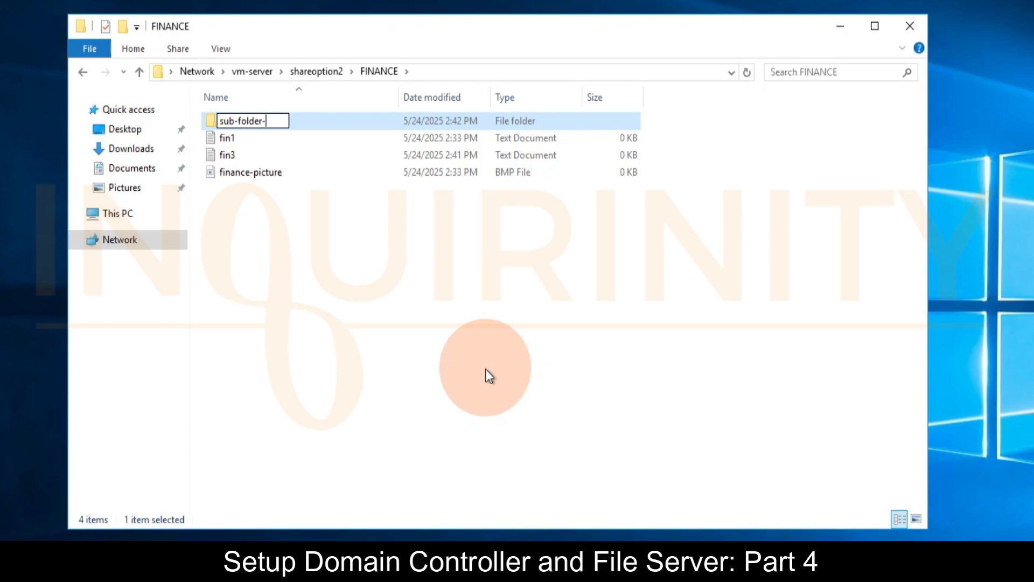
{"action": "type", "text": "new"}
{"action": "left_click", "coordinate": [486, 368]}
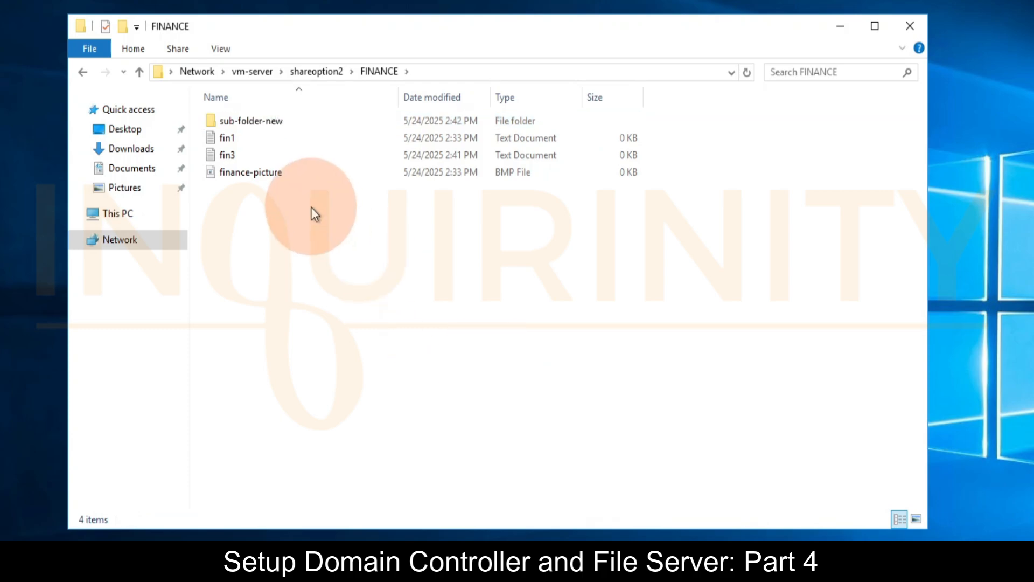
Step: Create a text document named fin4 inside sub-folder-new
{"action": "double_click", "coordinate": [279, 123]}
{"action": "right_click", "coordinate": [261, 261]}
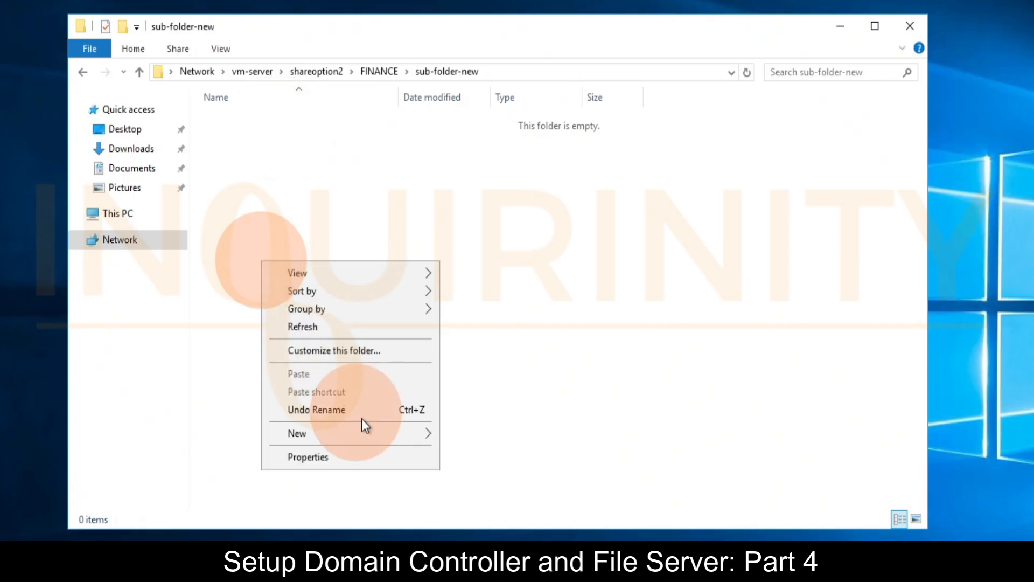
{"action": "mouse_move", "coordinate": [403, 434]}
{"action": "left_click", "coordinate": [465, 525]}
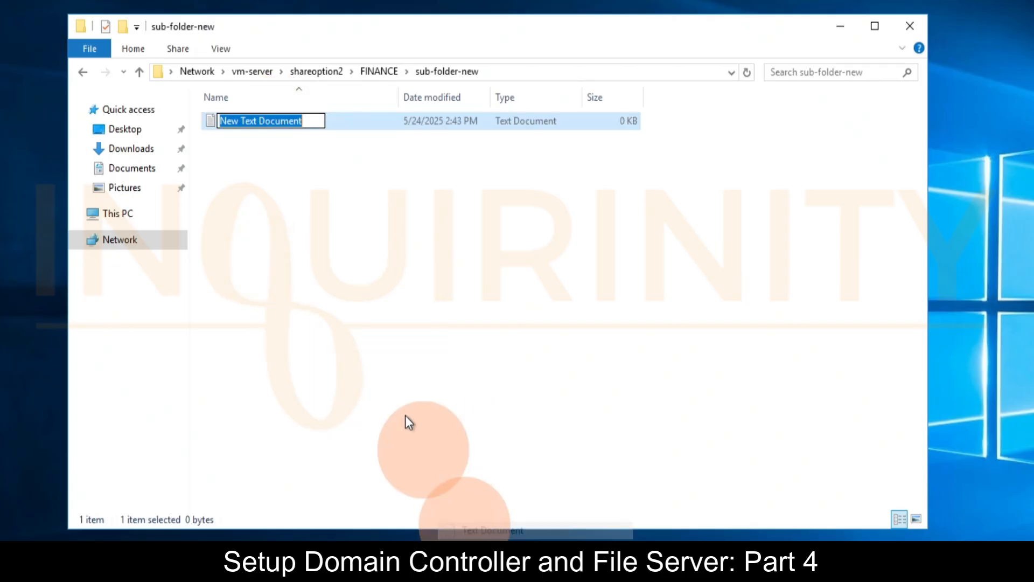
{"action": "type", "text": "s"}
{"action": "key", "text": "BackSpace"}
{"action": "type", "text": "fi"}
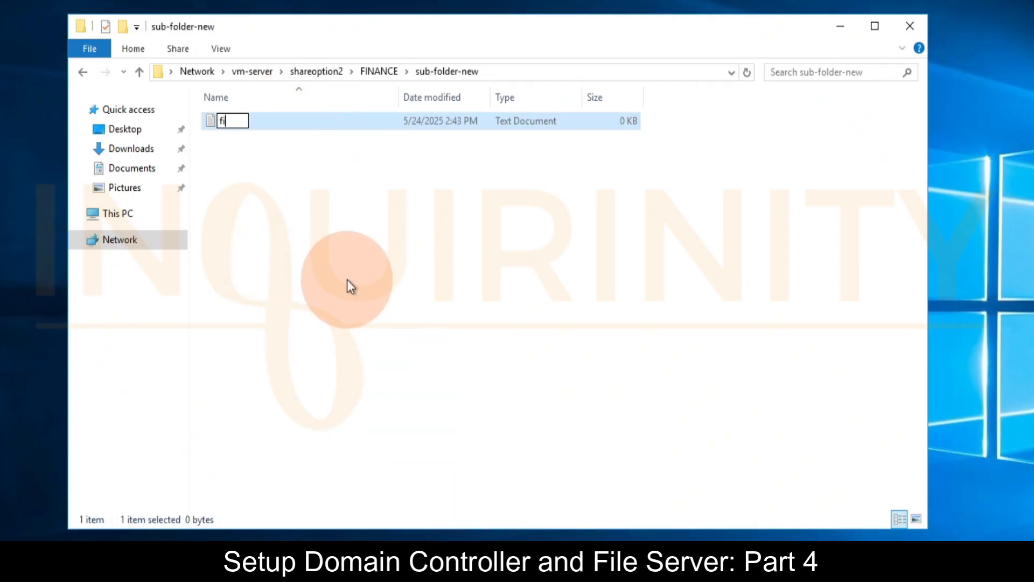
{"action": "type", "text": "n4"}
{"action": "left_click", "coordinate": [332, 266]}
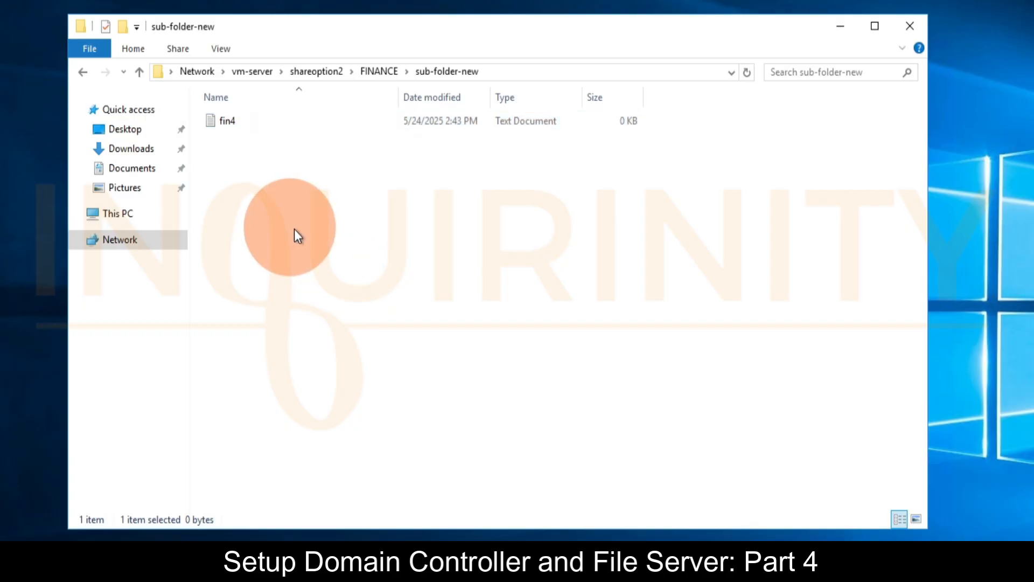
Step: Go back to the shareoption2 share and permanently delete the whole FINANCE folder
{"action": "left_click", "coordinate": [377, 75]}
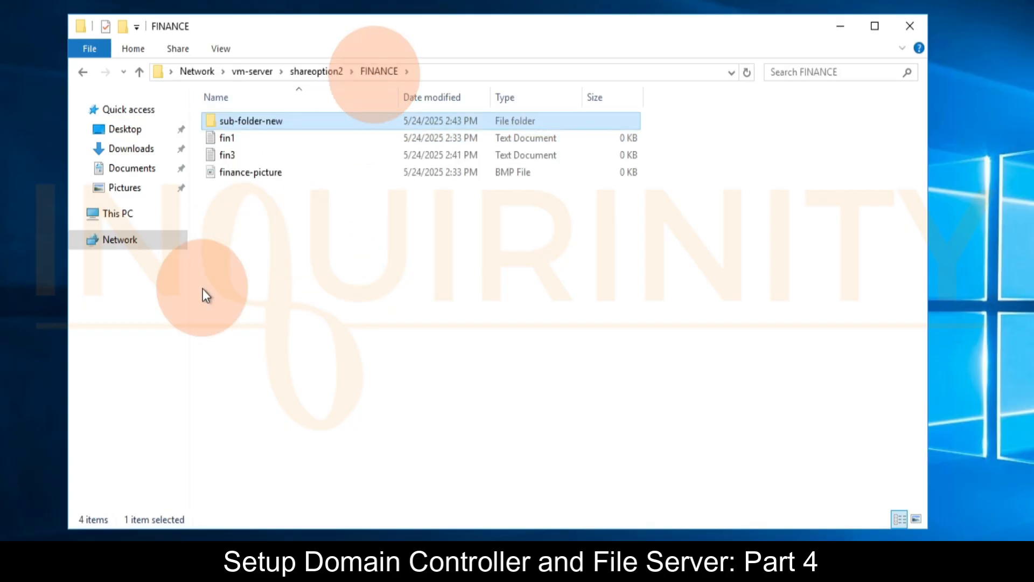
{"action": "left_click", "coordinate": [326, 75]}
{"action": "right_click", "coordinate": [245, 123]}
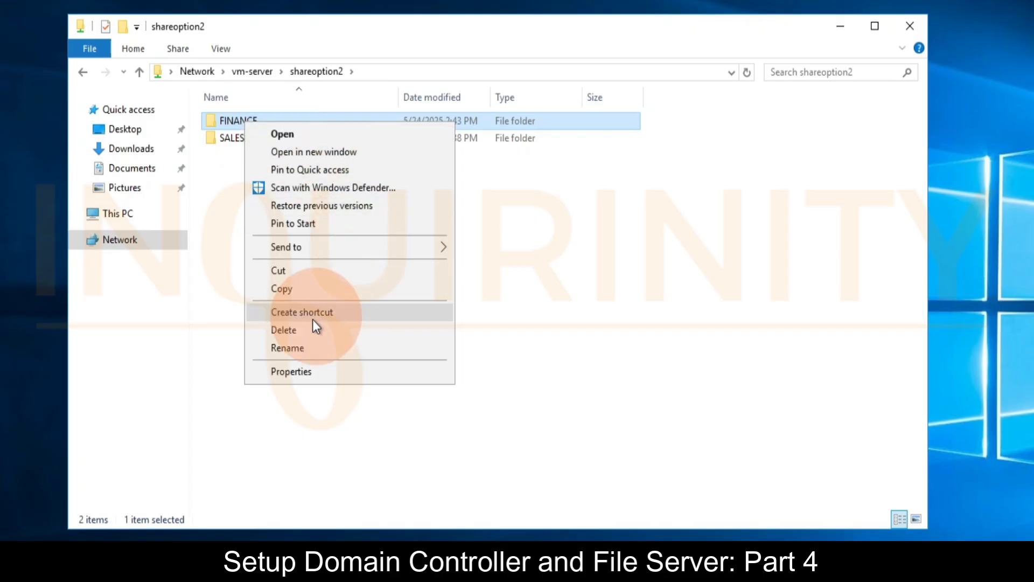
{"action": "left_click", "coordinate": [300, 329]}
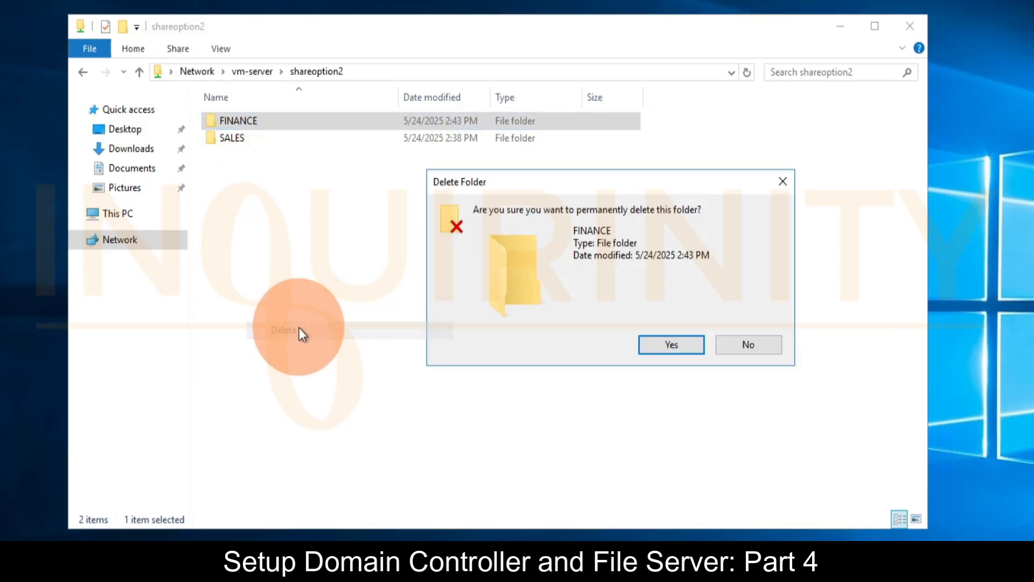
{"action": "left_click", "coordinate": [672, 345]}
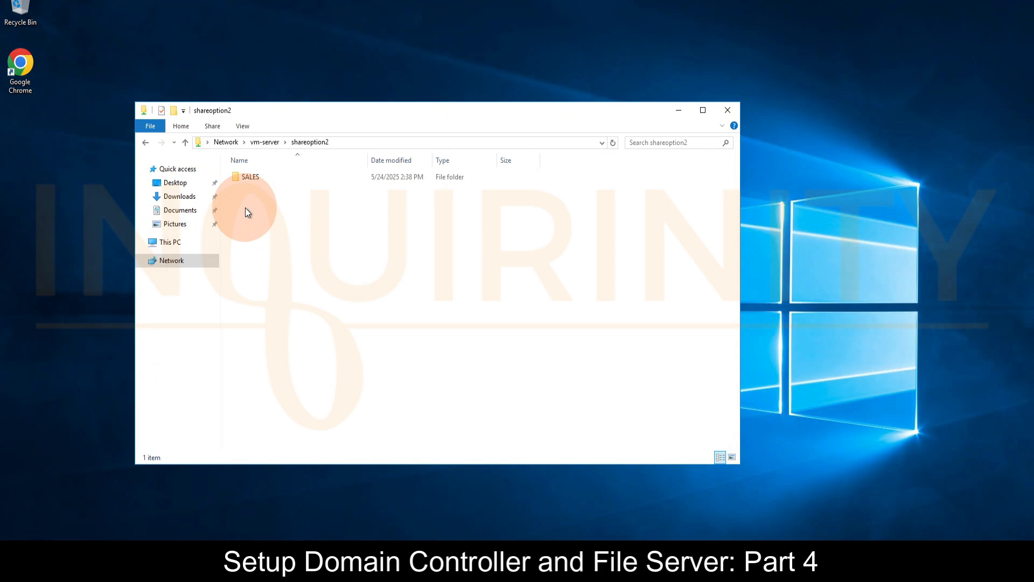
Step: Open the client computer's Recycle Bin and look for the deleted FINANCE folder
{"action": "left_click", "coordinate": [15, 7]}
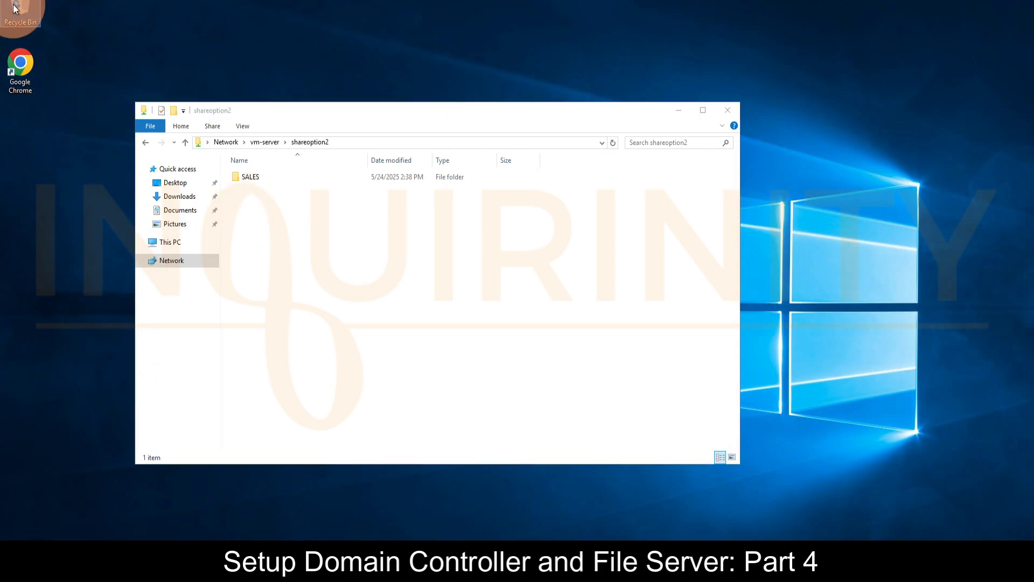
{"action": "left_click_drag", "start_coordinate": [15, 8], "coordinate": [98, 240]}
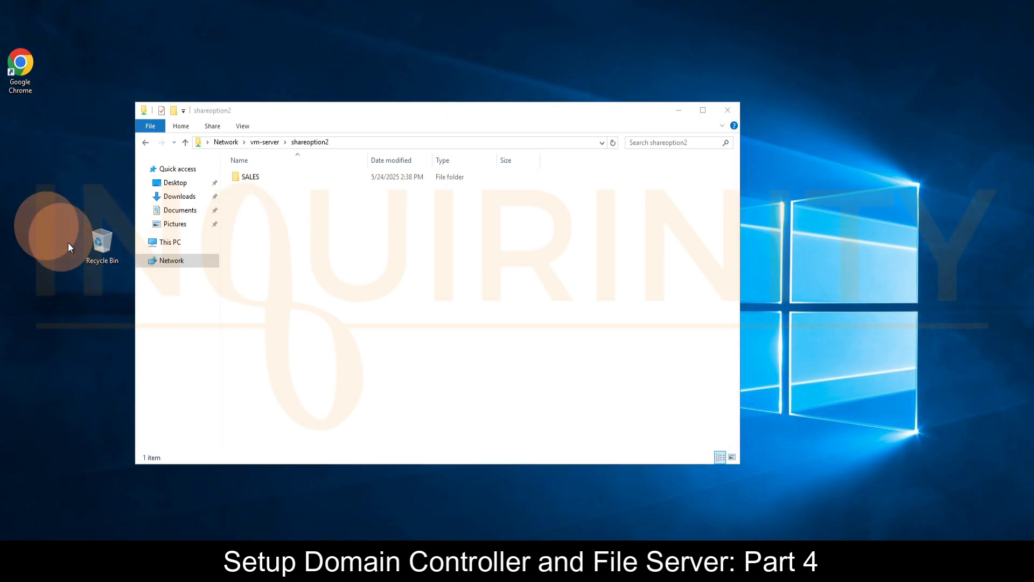
{"action": "double_click", "coordinate": [99, 244]}
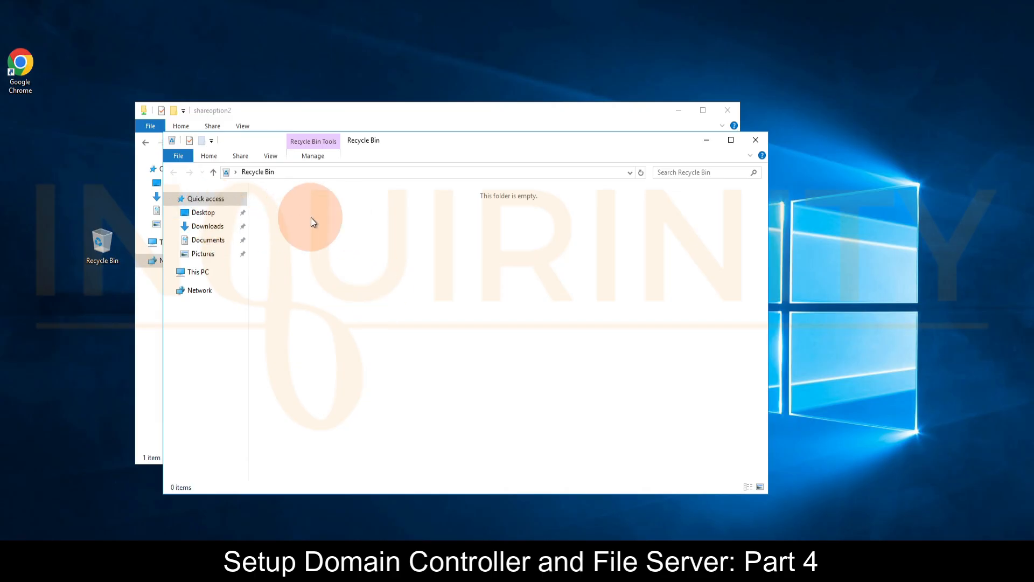
{"action": "left_click_drag", "start_coordinate": [455, 141], "coordinate": [544, 247]}
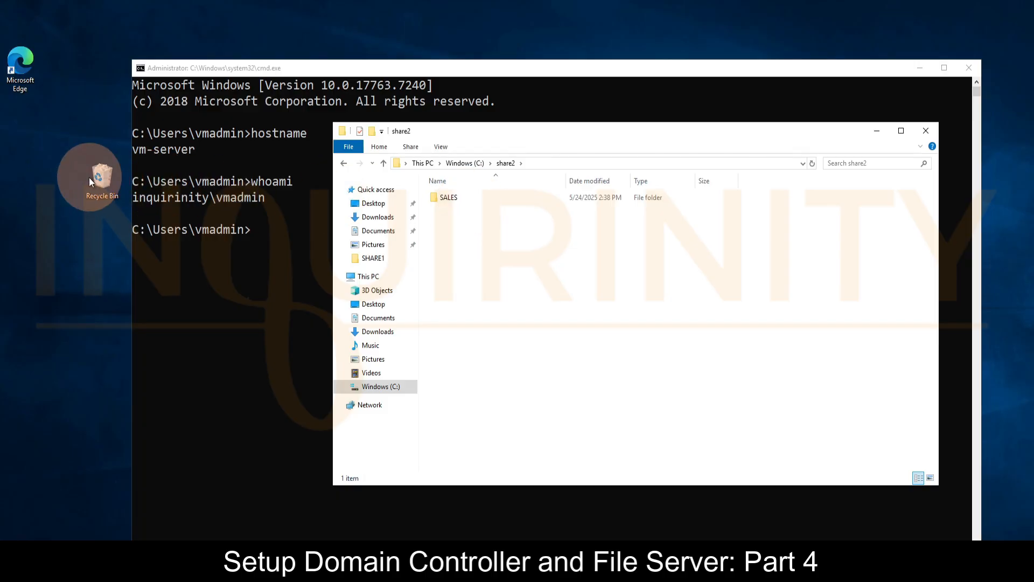
Step: Switch to vm-server and check its refreshed Recycle Bin for the deleted FINANCE folder
{"action": "double_click", "coordinate": [102, 176]}
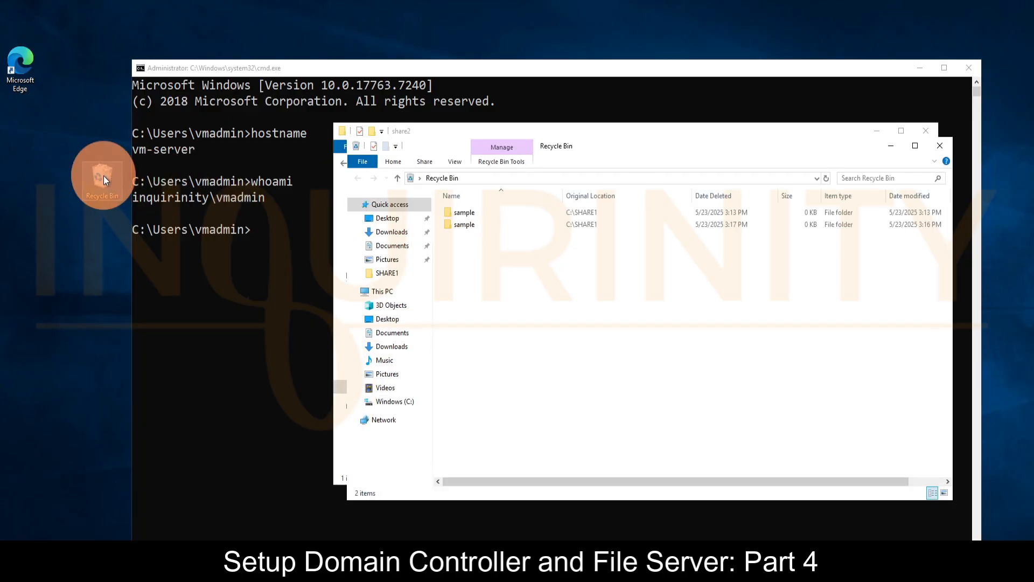
{"action": "left_click_drag", "start_coordinate": [615, 131], "coordinate": [512, 176]}
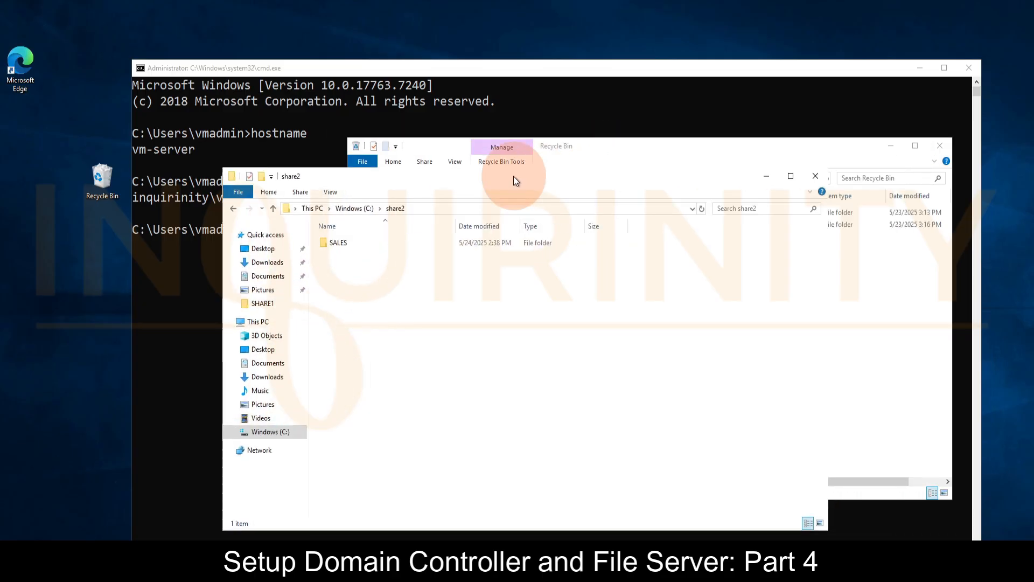
{"action": "left_click_drag", "start_coordinate": [649, 154], "coordinate": [526, 189]}
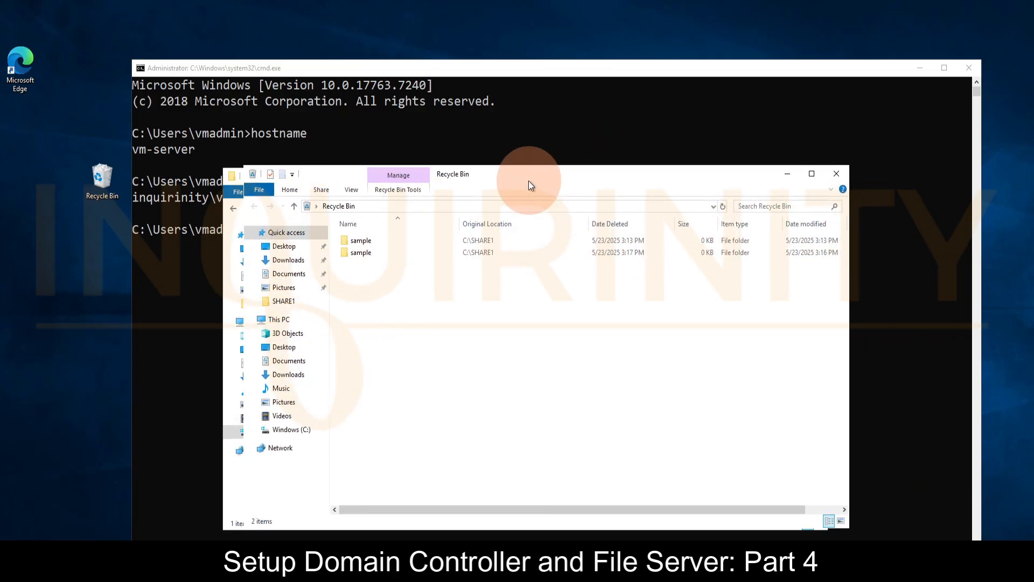
{"action": "right_click", "coordinate": [412, 296]}
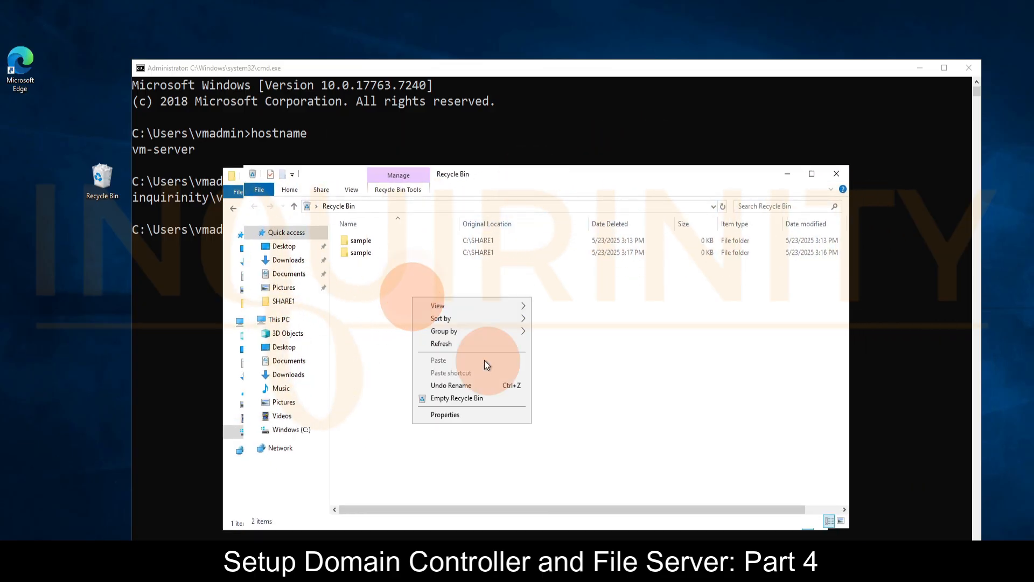
{"action": "left_click", "coordinate": [457, 345]}
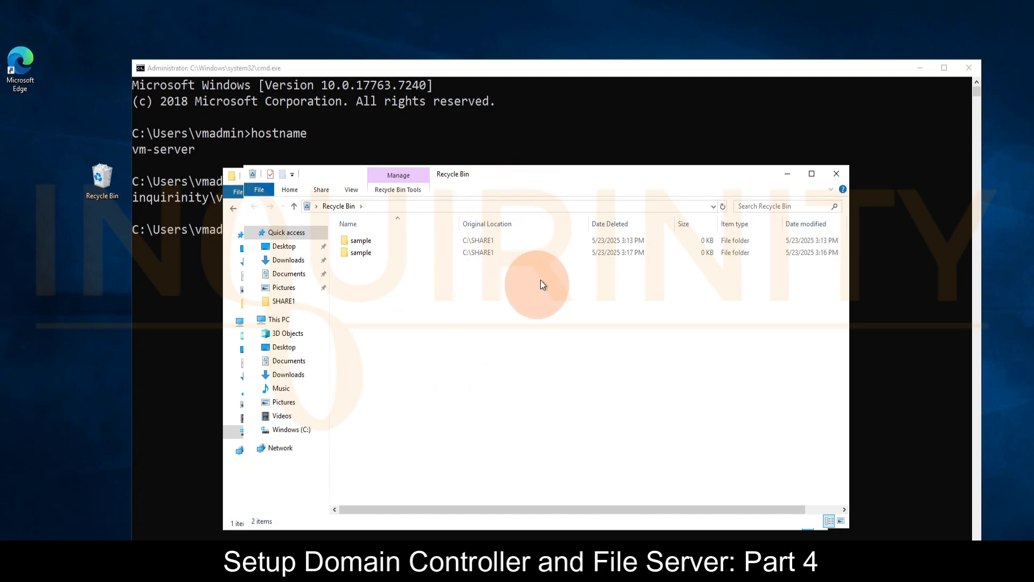
Step: Restore the first sample folder, originally located in C:\SHARE1, from the server's Recycle Bin
{"action": "left_click_drag", "start_coordinate": [490, 173], "coordinate": [592, 247]}
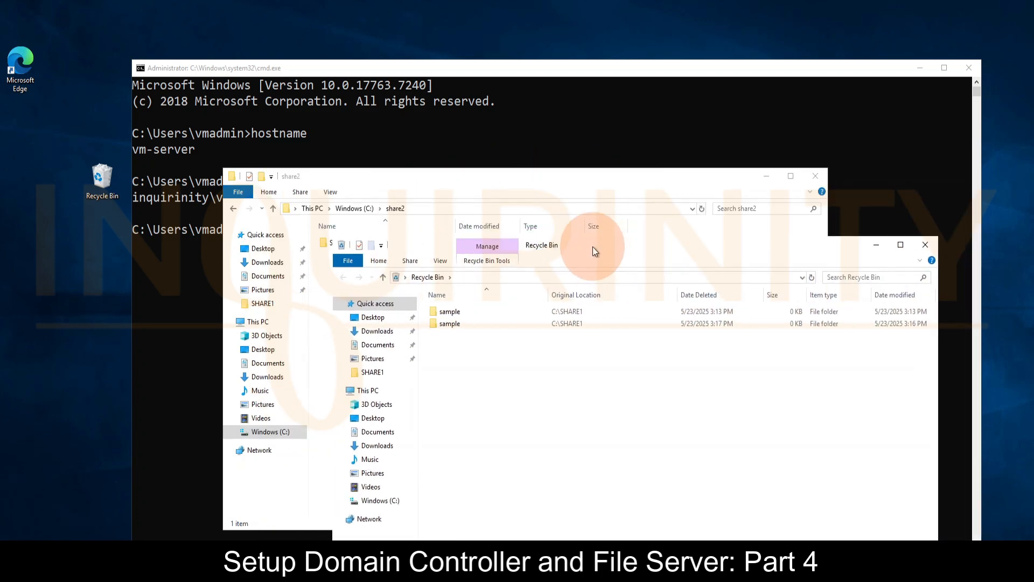
{"action": "right_click", "coordinate": [460, 309]}
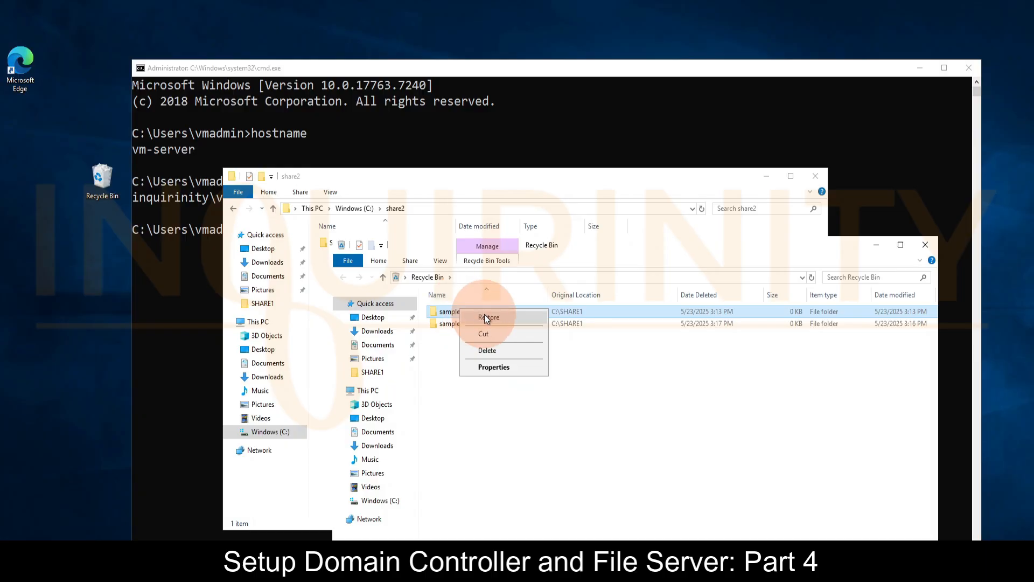
{"action": "left_click", "coordinate": [498, 317]}
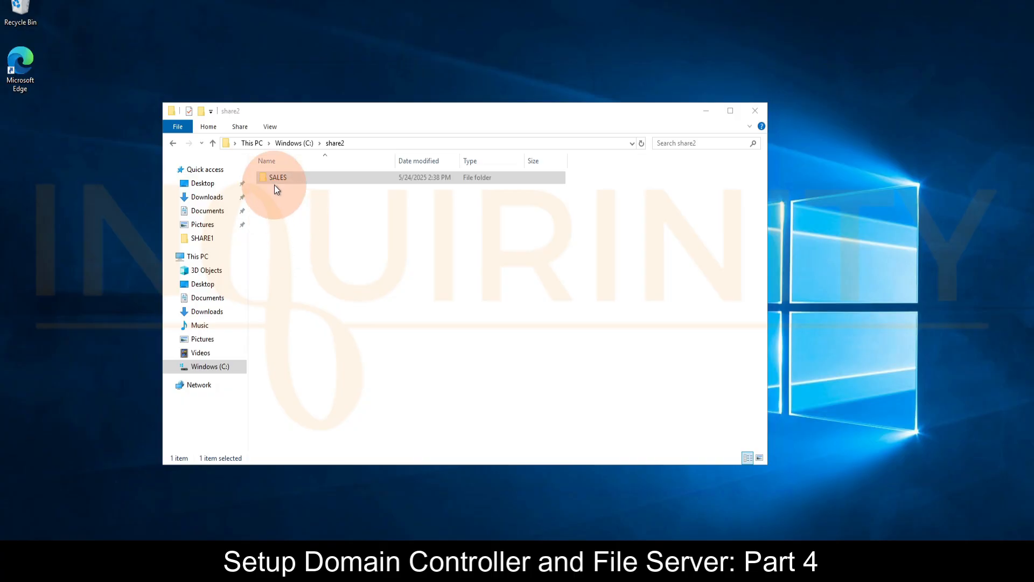
Step: Open the advanced security settings of the SALES folder in C:\share2, reviewing the permissions of SALES GRP on the way
{"action": "left_click", "coordinate": [279, 220]}
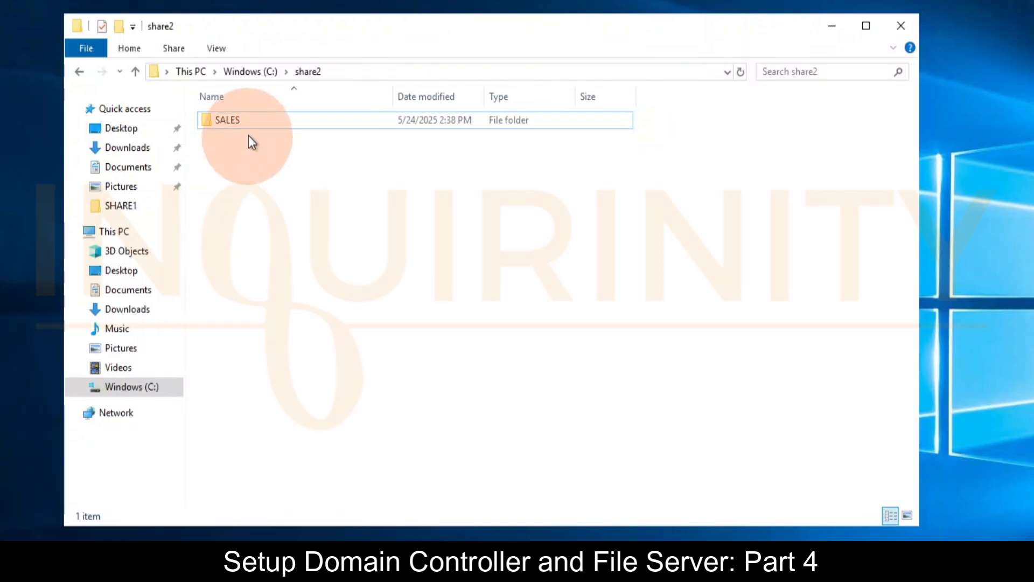
{"action": "right_click", "coordinate": [234, 118]}
{"action": "left_click", "coordinate": [299, 388]}
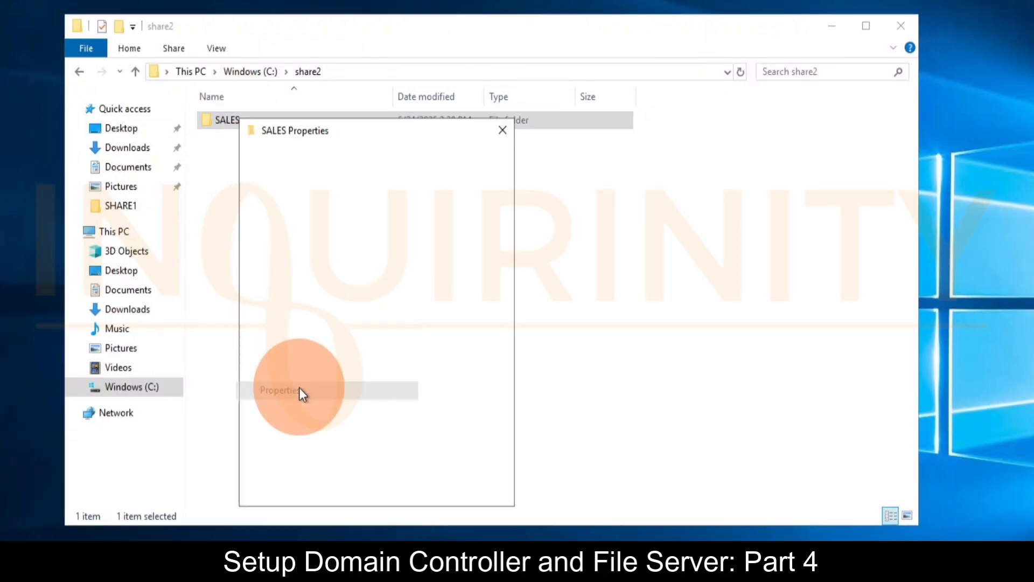
{"action": "left_click", "coordinate": [337, 158]}
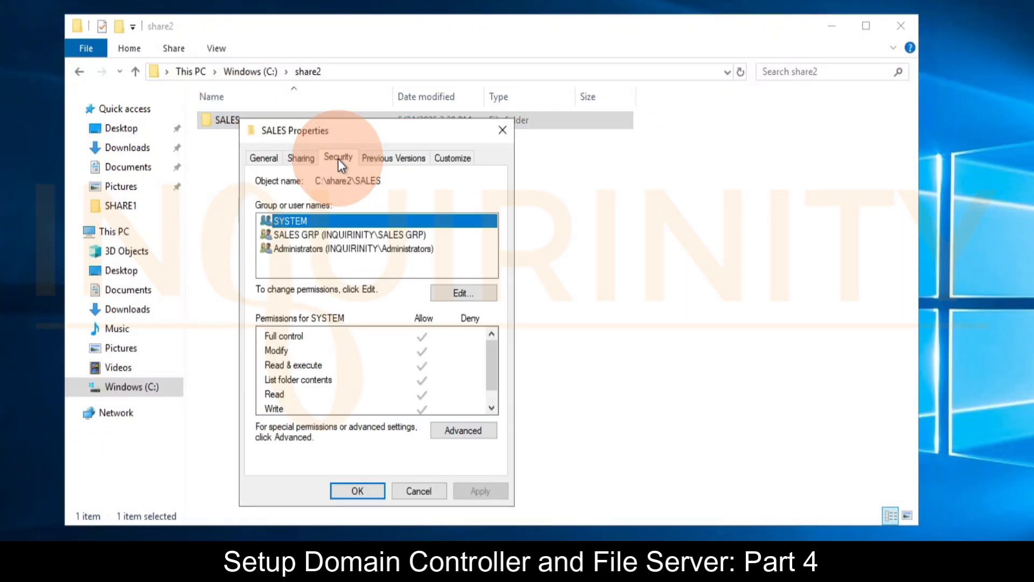
{"action": "left_click", "coordinate": [294, 234]}
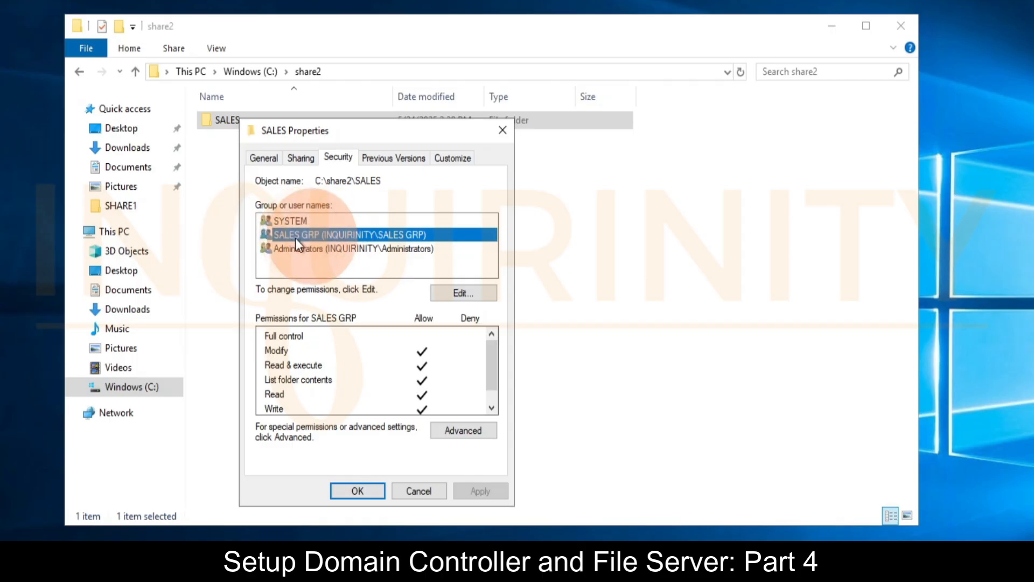
{"action": "left_click", "coordinate": [463, 431]}
Step: Edit SALES GRP's advanced permissions on the SALES folder, clearing Delete and allowing Delete subfolders and files, and apply the changes
{"action": "left_click", "coordinate": [377, 251]}
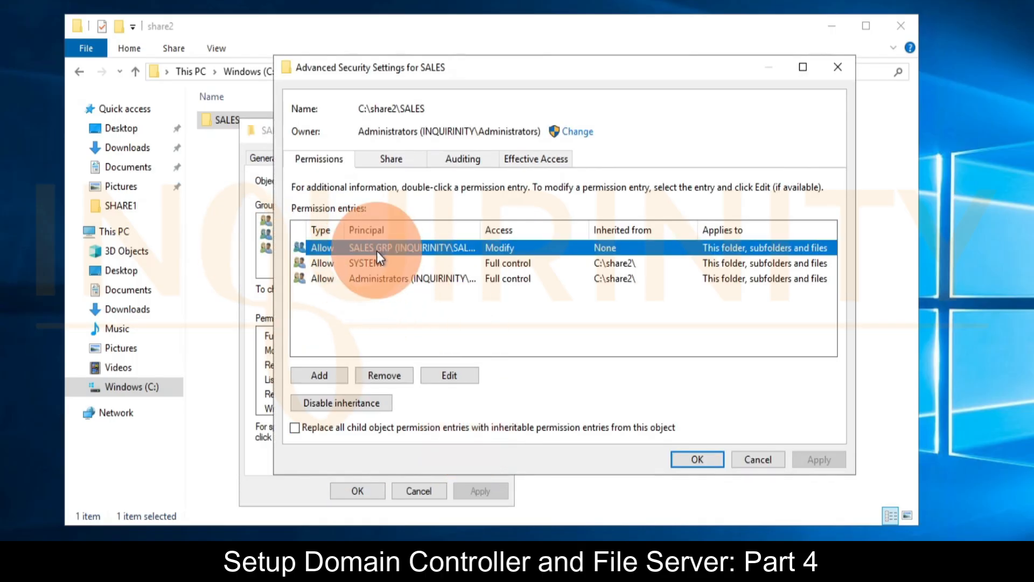
{"action": "left_click", "coordinate": [439, 375]}
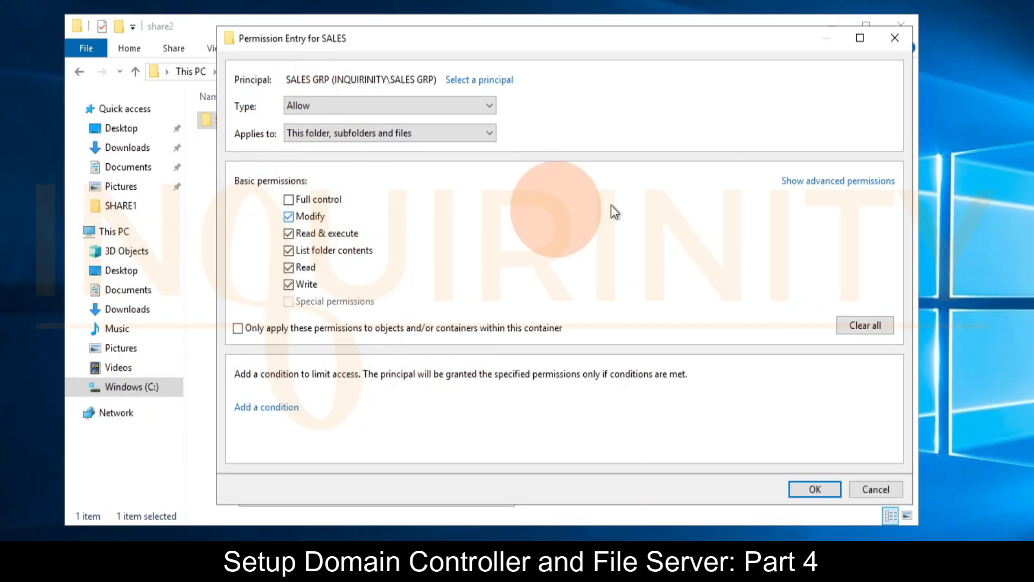
{"action": "left_click", "coordinate": [829, 183]}
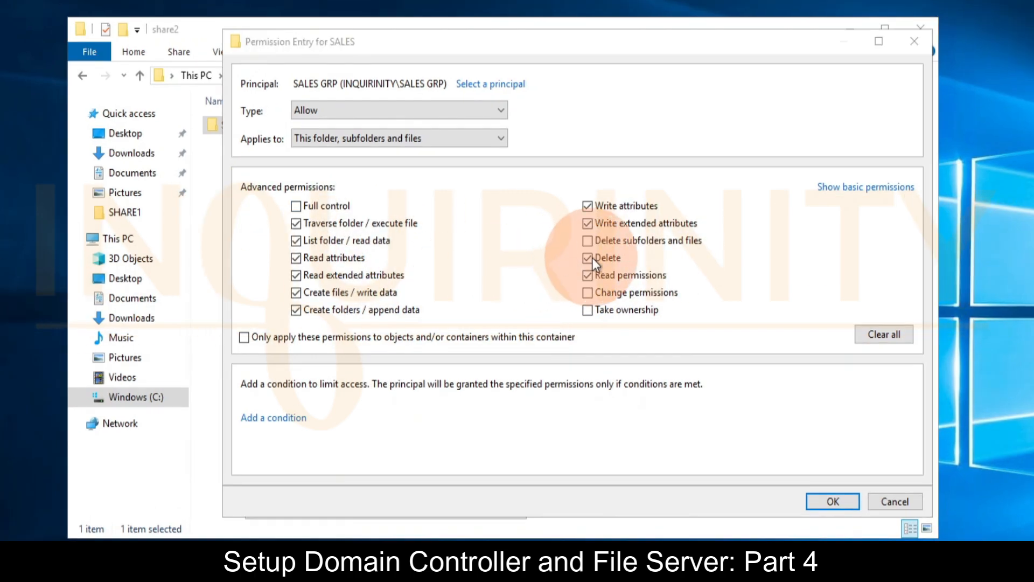
{"action": "left_click", "coordinate": [592, 259]}
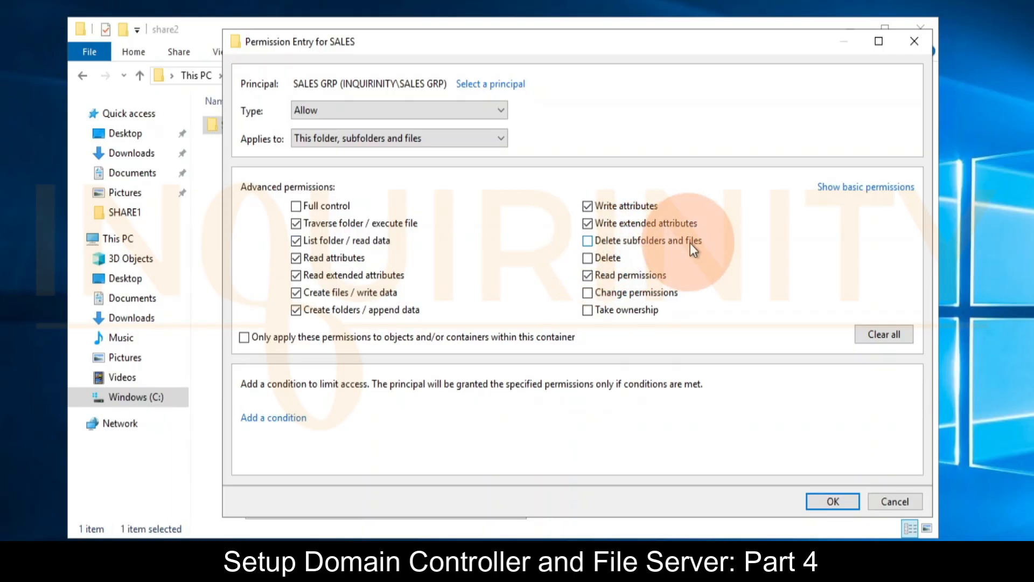
{"action": "left_click", "coordinate": [587, 241]}
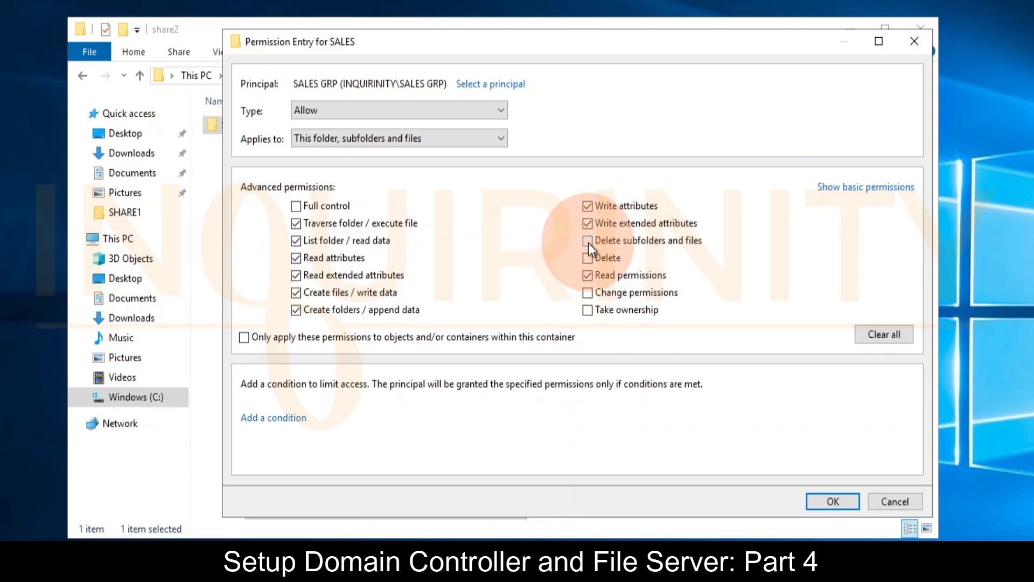
{"action": "left_click", "coordinate": [827, 502]}
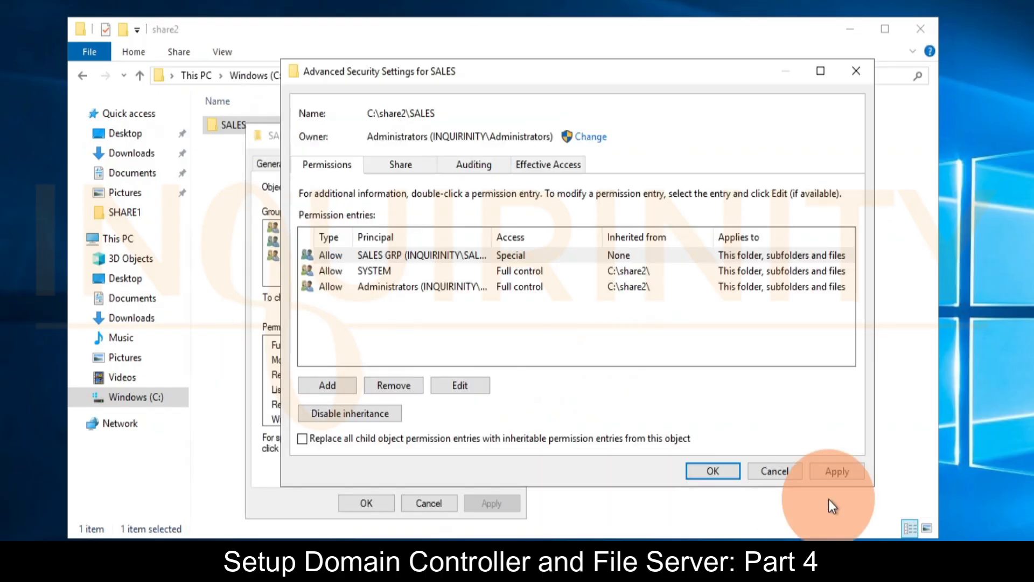
{"action": "left_click", "coordinate": [834, 473]}
{"action": "left_click", "coordinate": [713, 470]}
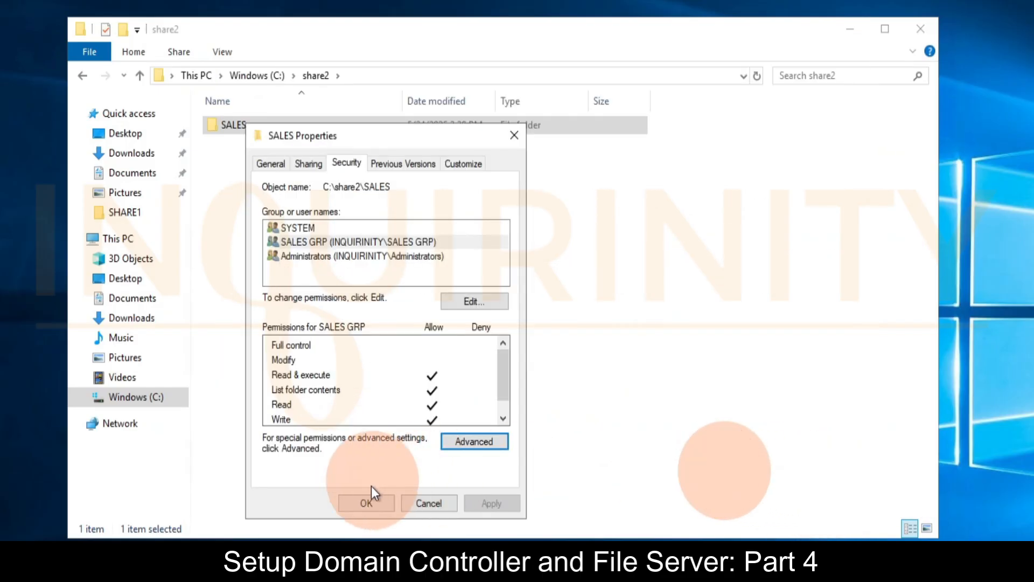
{"action": "left_click", "coordinate": [367, 503]}
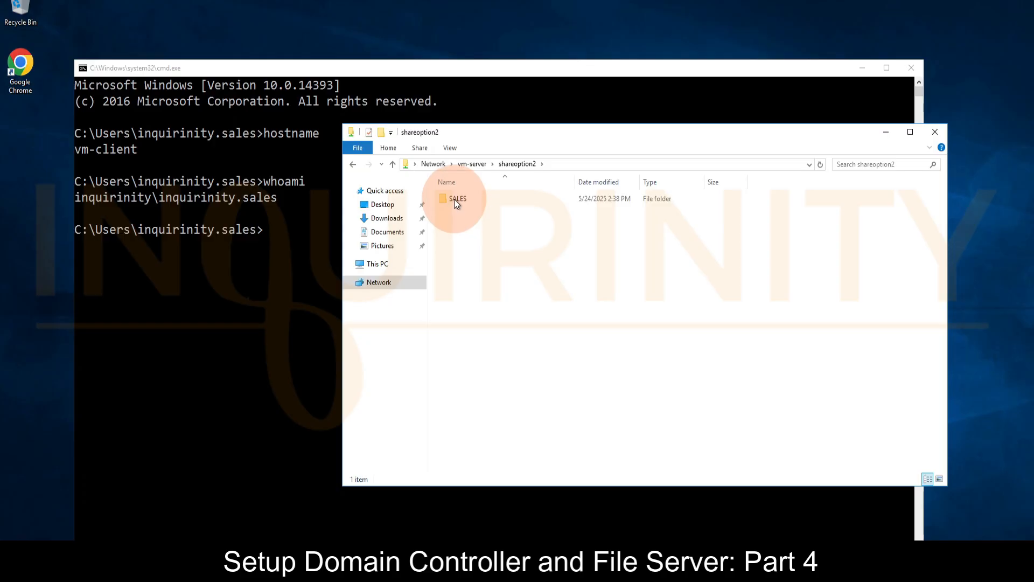
Step: On vm-client, close the command prompt and try to delete the SALES folder from shareoption2
{"action": "left_click", "coordinate": [911, 67]}
{"action": "left_click_drag", "start_coordinate": [500, 139], "coordinate": [300, 140]}
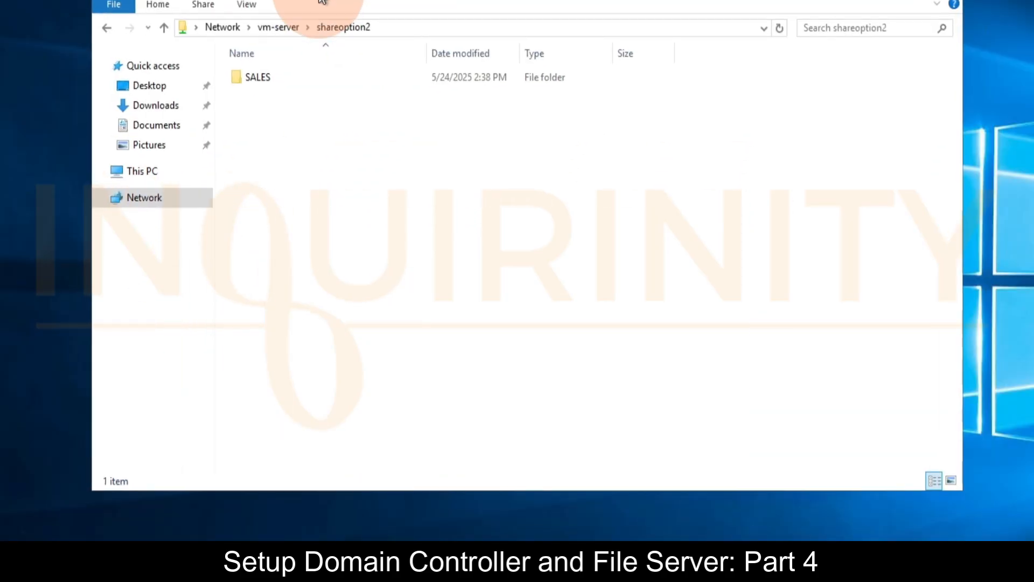
{"action": "right_click", "coordinate": [261, 75]}
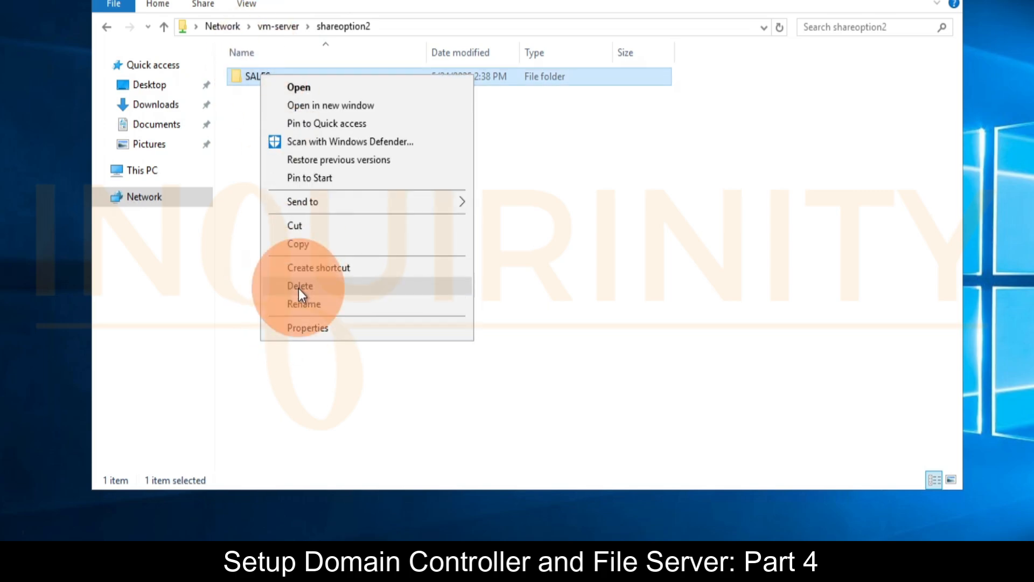
{"action": "left_click", "coordinate": [298, 289]}
{"action": "left_click", "coordinate": [663, 316]}
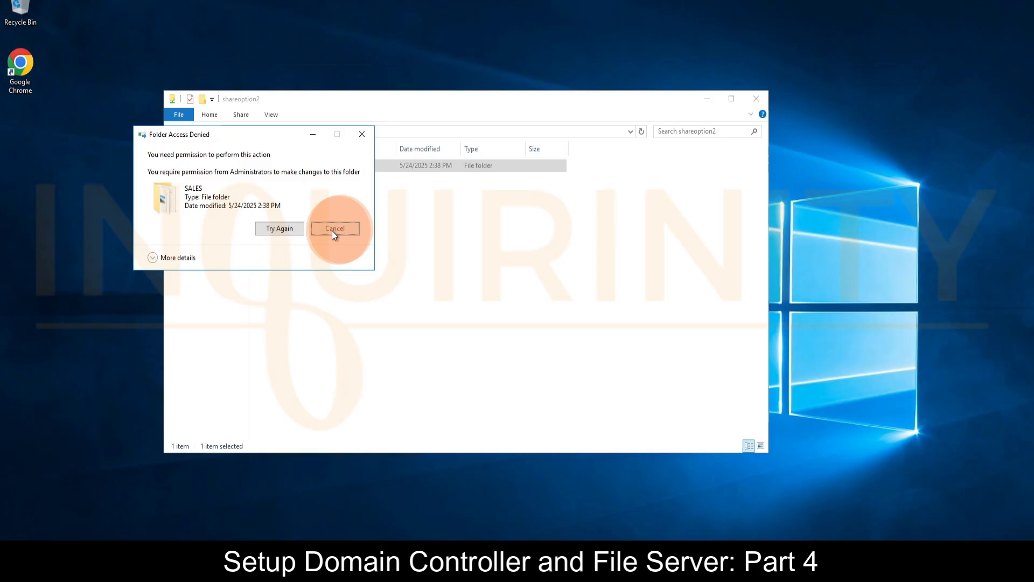
{"action": "left_click", "coordinate": [348, 188]}
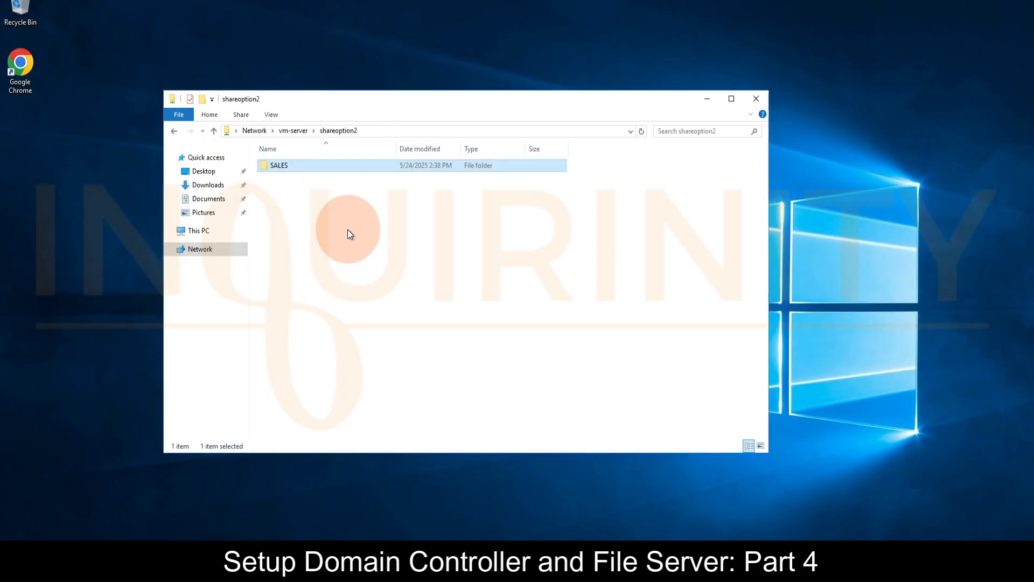
Step: Create a text document inside the SALES folder and try to name it sales2, declining the suggested duplicate name
{"action": "double_click", "coordinate": [273, 167]}
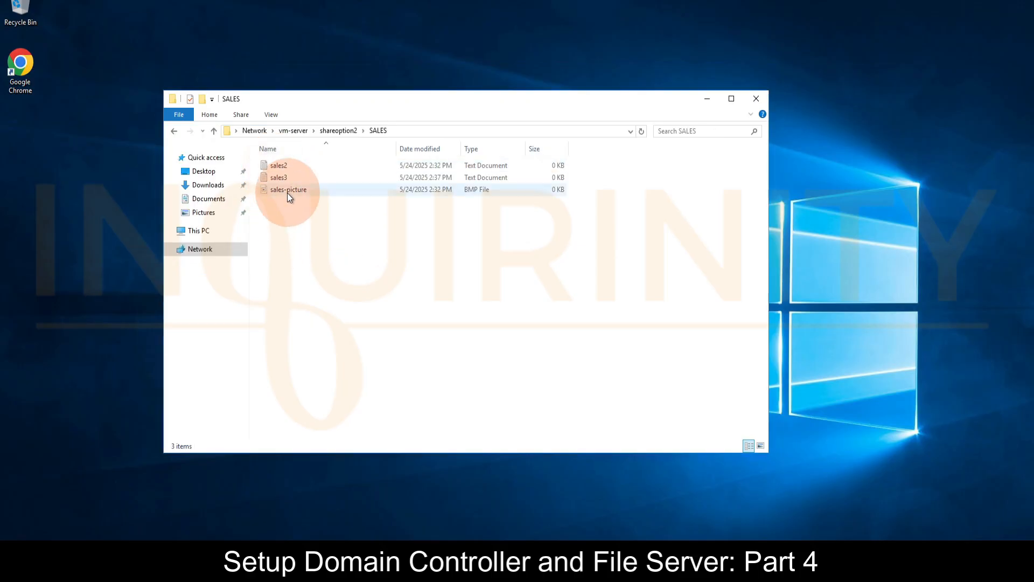
{"action": "right_click", "coordinate": [279, 244]}
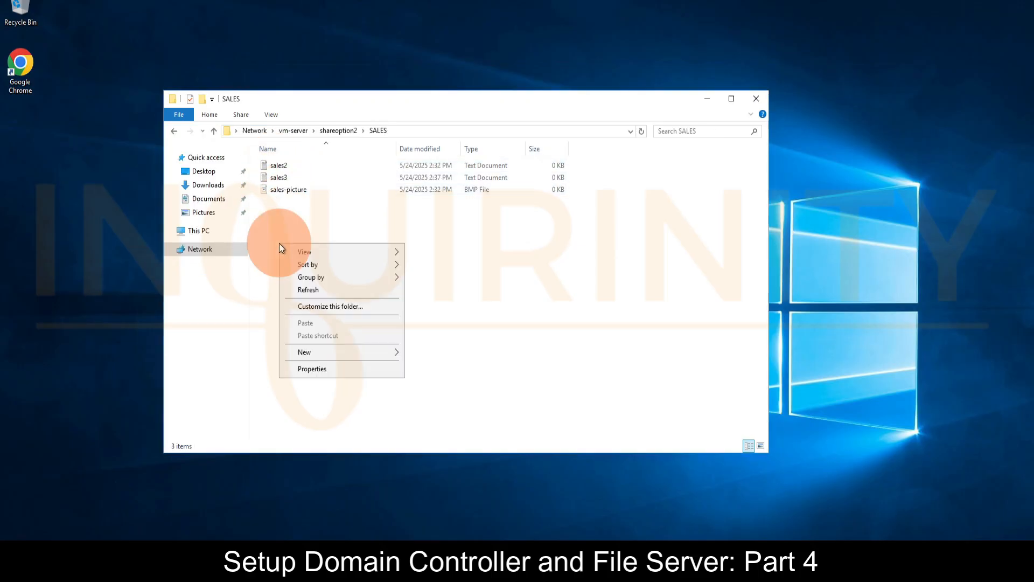
{"action": "left_click", "coordinate": [366, 353]}
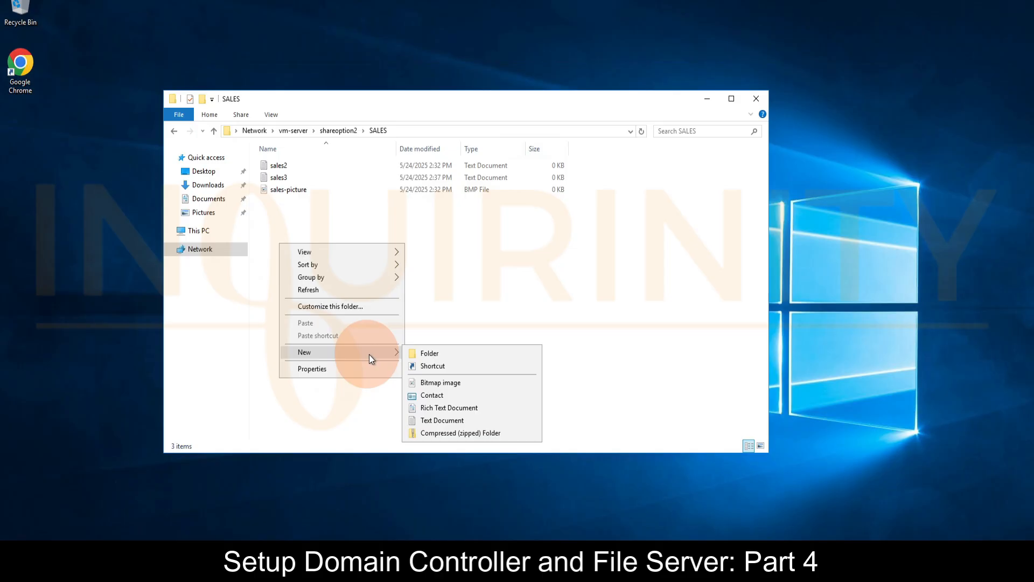
{"action": "left_click", "coordinate": [434, 420]}
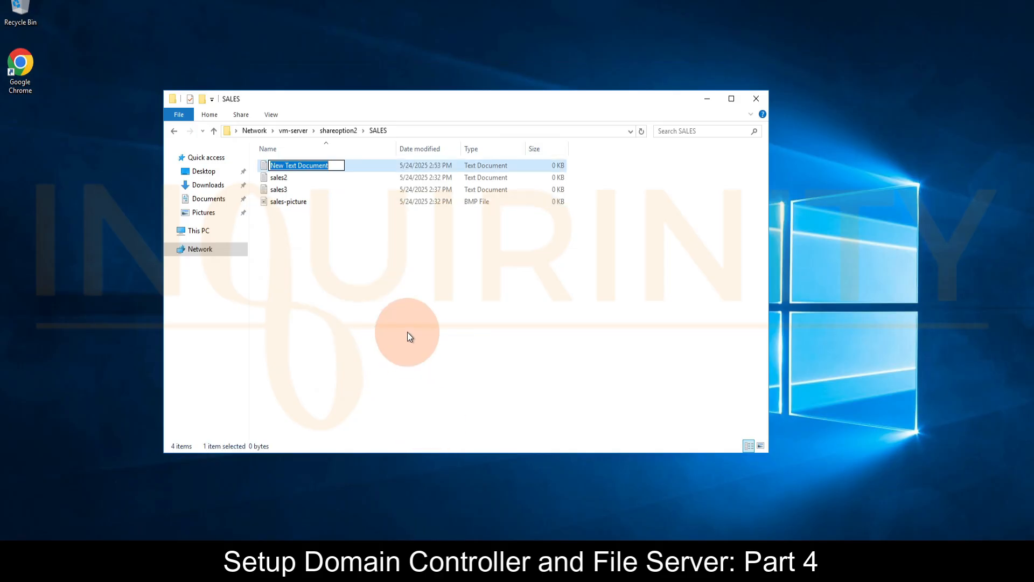
{"action": "type", "text": "sales2"}
{"action": "key", "text": "Return"}
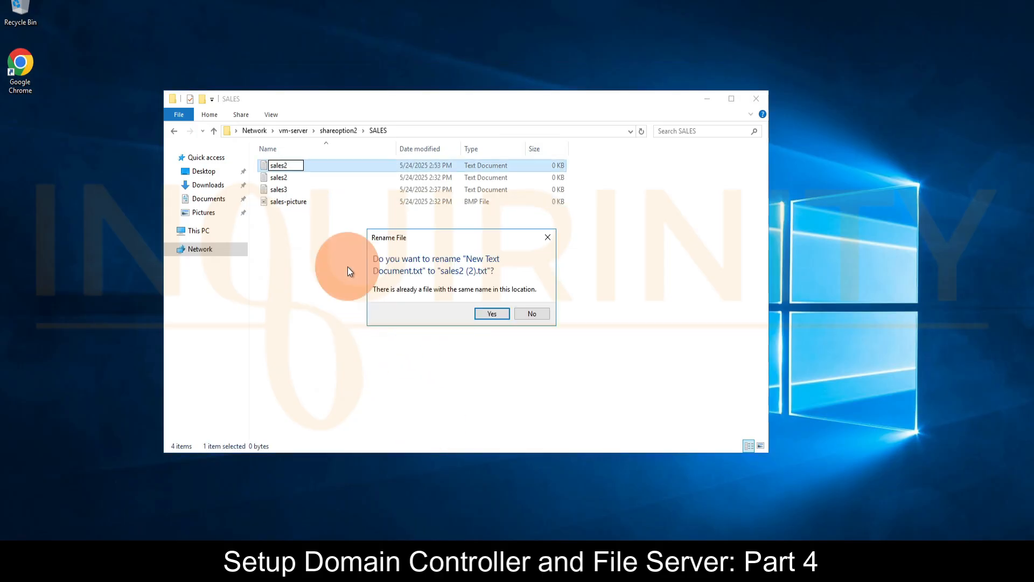
{"action": "left_click", "coordinate": [293, 252]}
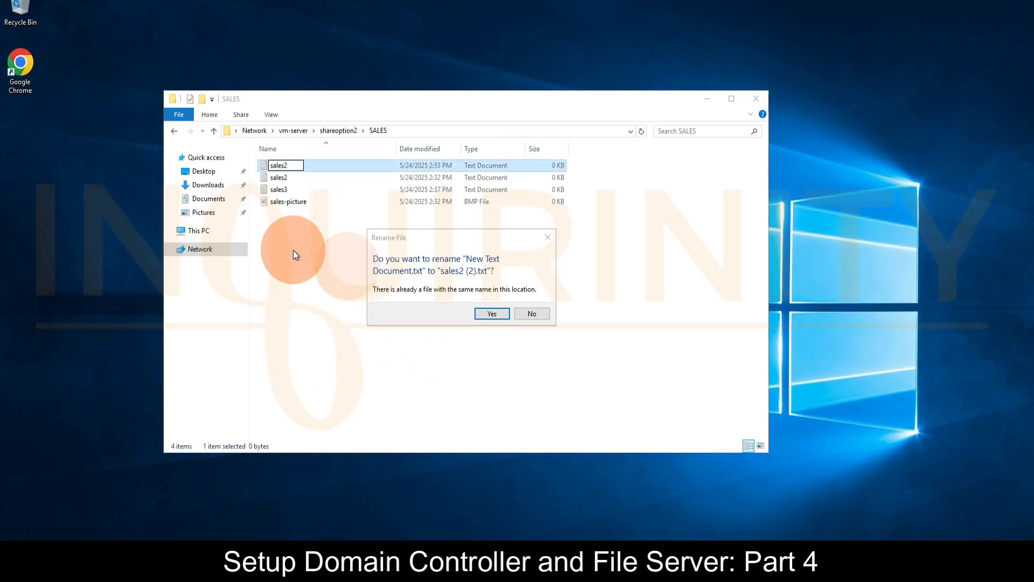
{"action": "left_click", "coordinate": [516, 313]}
Step: Rename the new text document in SALES as sales1
{"action": "right_click", "coordinate": [299, 168]}
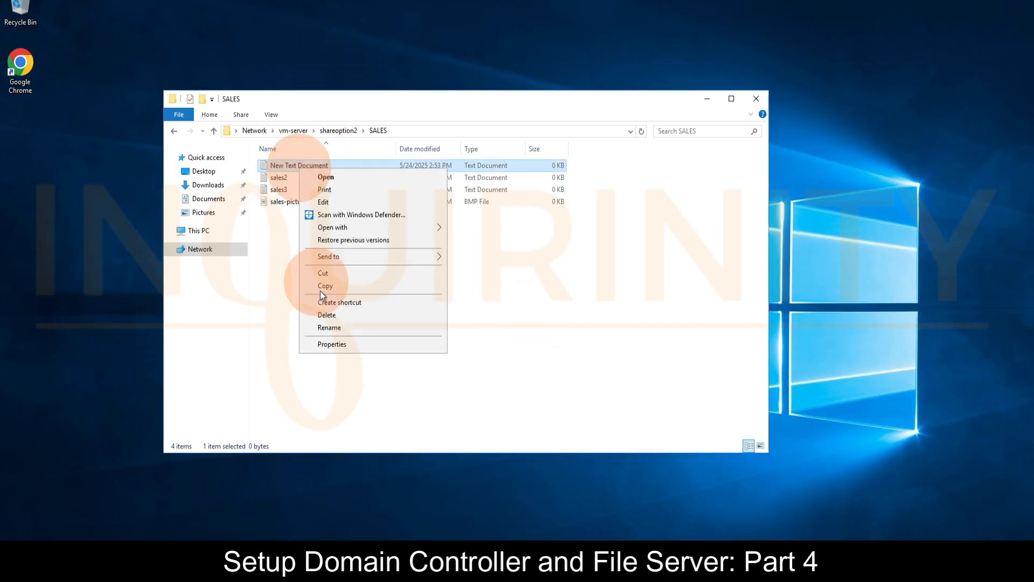
{"action": "left_click", "coordinate": [338, 328]}
{"action": "type", "text": "s"}
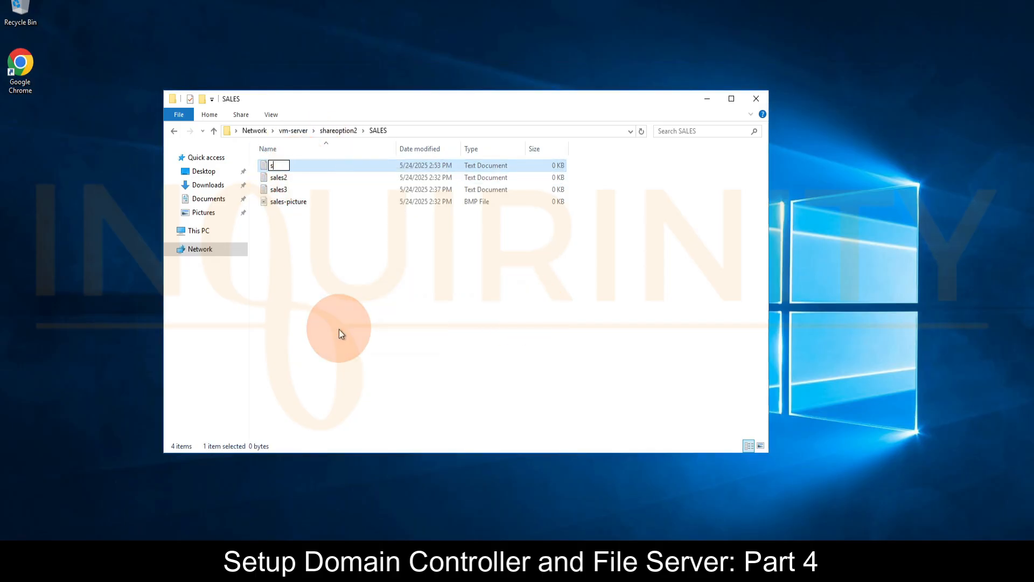
{"action": "type", "text": "ales3"}
{"action": "left_click", "coordinate": [338, 329]}
Step: Permanently delete the sales3 text document from the SALES folder
{"action": "left_click", "coordinate": [280, 187]}
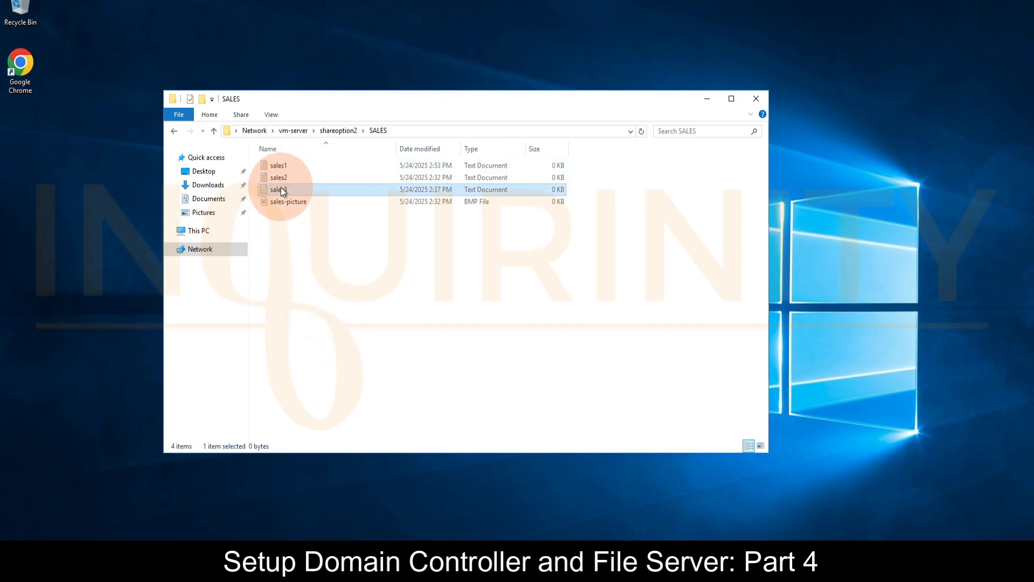
{"action": "key", "text": "Delete"}
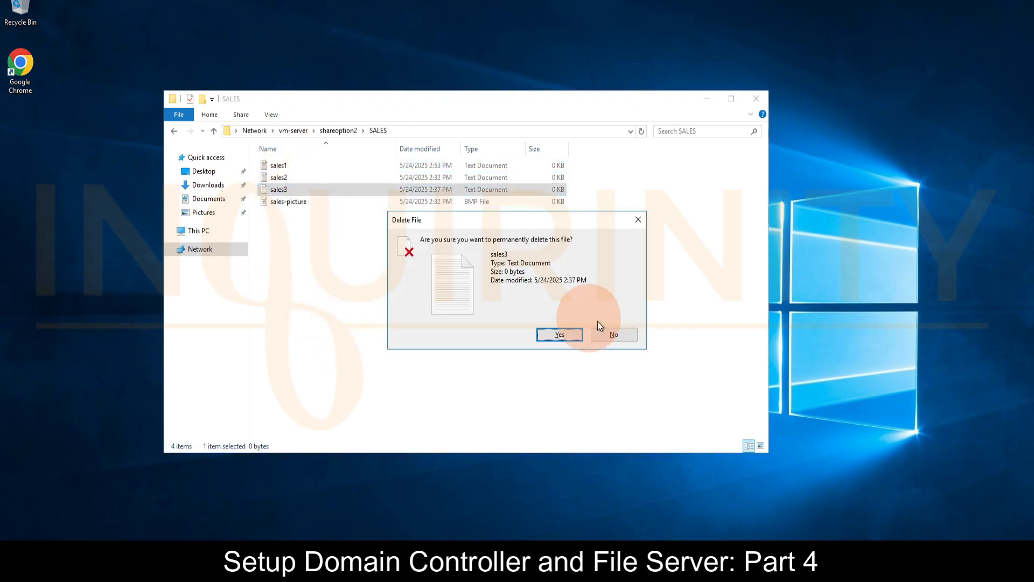
{"action": "left_click", "coordinate": [561, 334]}
Step: Create a subfolder in the SALES folder, keeping its default name
{"action": "right_click", "coordinate": [318, 244]}
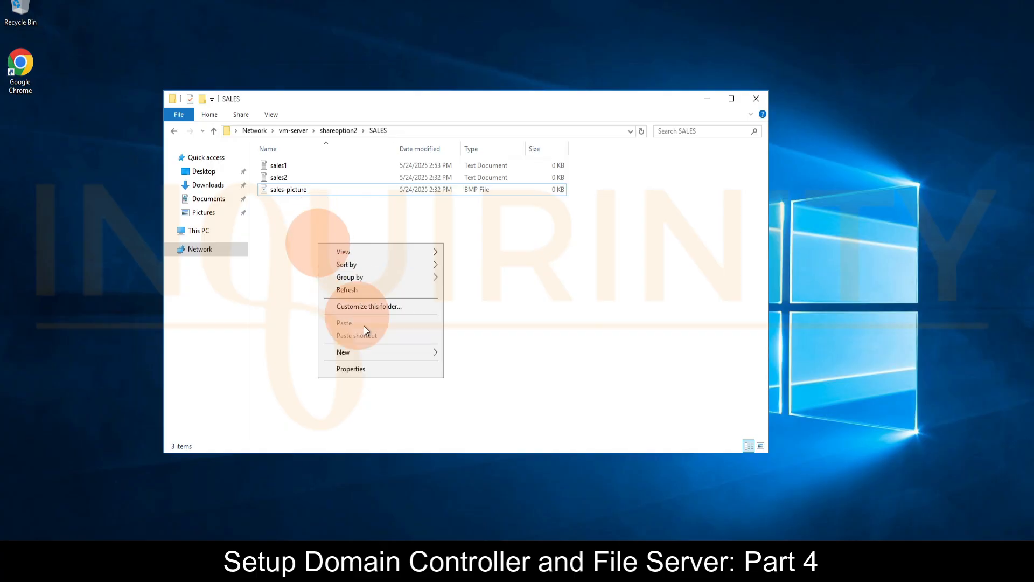
{"action": "mouse_move", "coordinate": [401, 355]}
{"action": "left_click", "coordinate": [474, 354]}
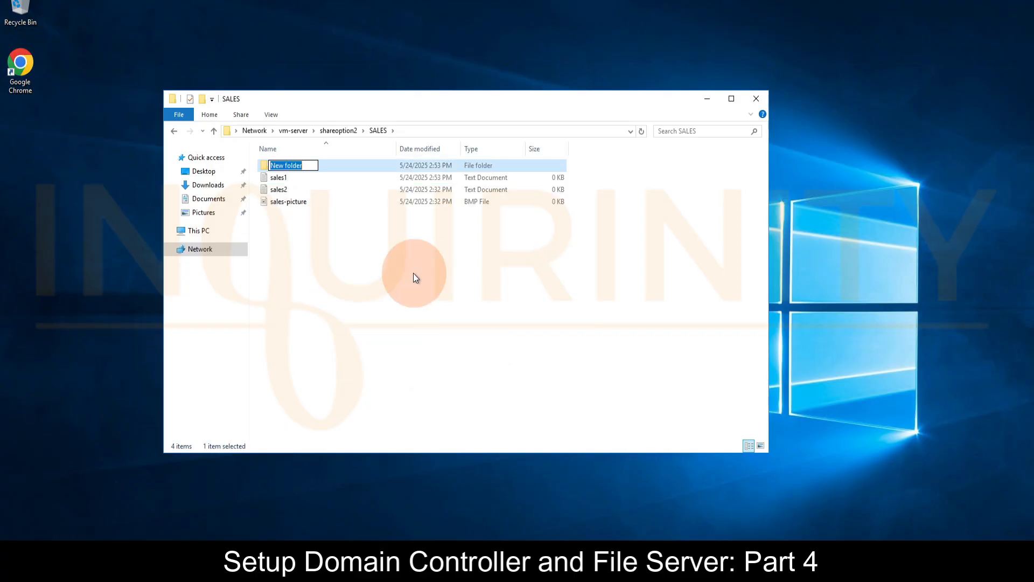
{"action": "left_click", "coordinate": [413, 273]}
Step: Open the new subfolder of SALES and create a text document and a nested folder in it, both with default names
{"action": "double_click", "coordinate": [292, 166]}
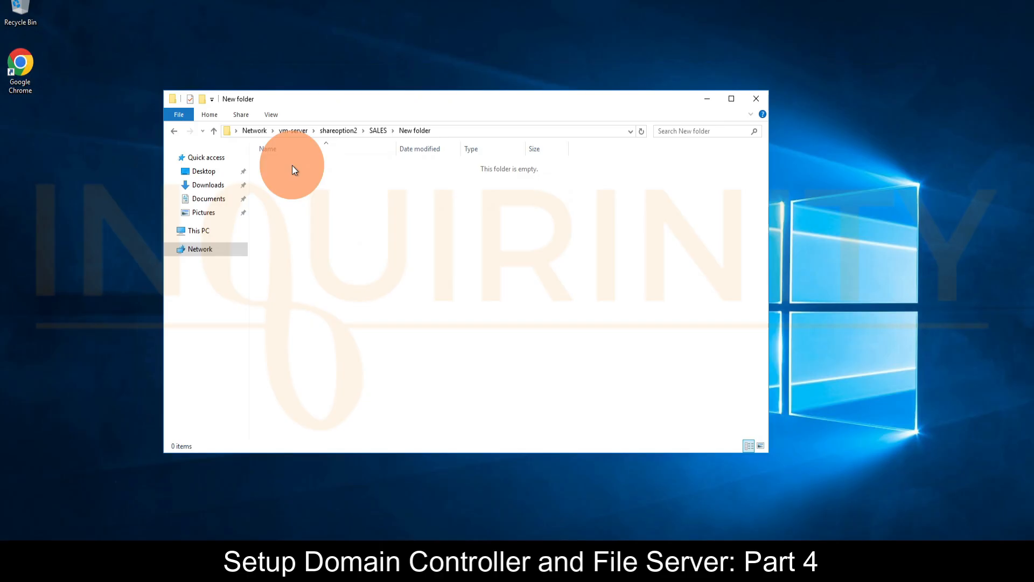
{"action": "right_click", "coordinate": [293, 256]}
{"action": "mouse_move", "coordinate": [384, 381]}
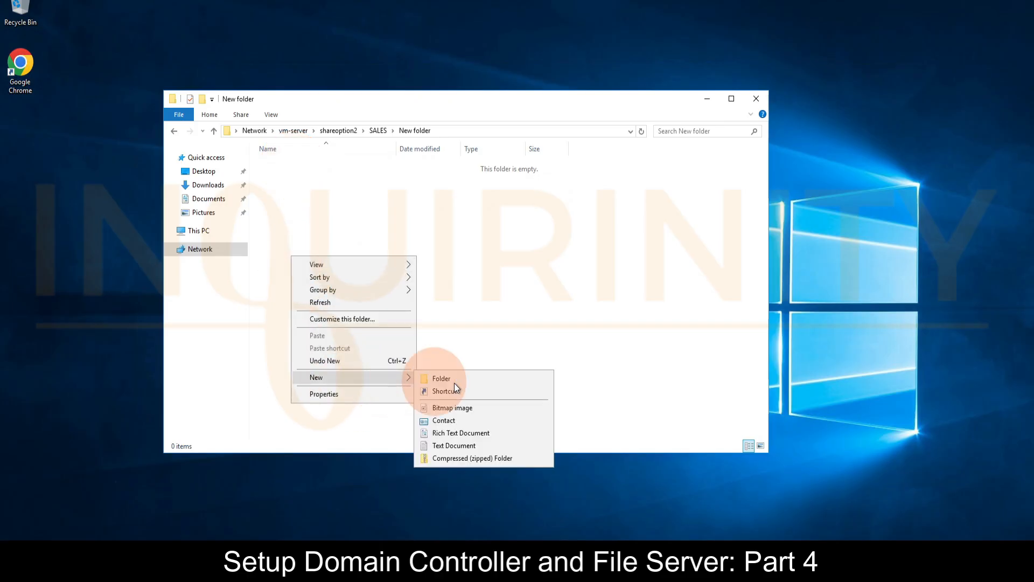
{"action": "left_click", "coordinate": [442, 445]}
{"action": "left_click", "coordinate": [302, 221]}
{"action": "left_click", "coordinate": [295, 188]}
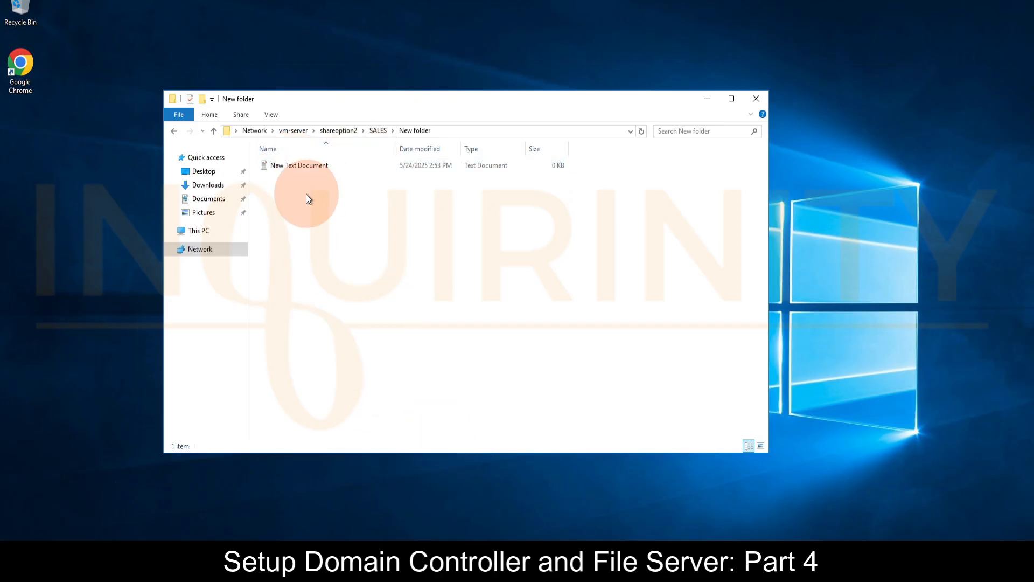
{"action": "right_click", "coordinate": [302, 207]}
{"action": "left_click", "coordinate": [405, 330]}
{"action": "left_click", "coordinate": [453, 329]}
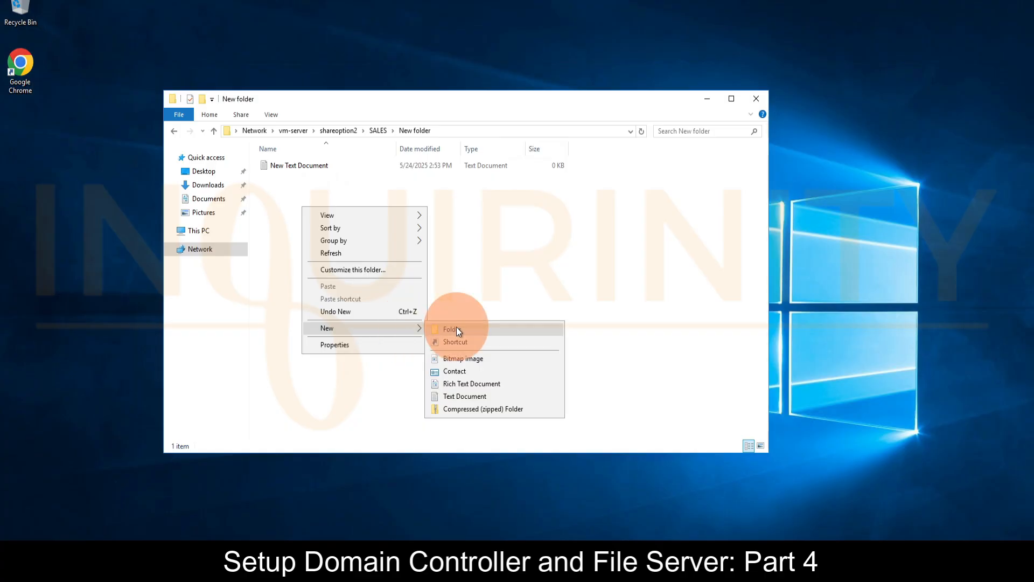
Step: Permanently delete both the nested folder and the text document inside the new subfolder
{"action": "left_click", "coordinate": [280, 178]}
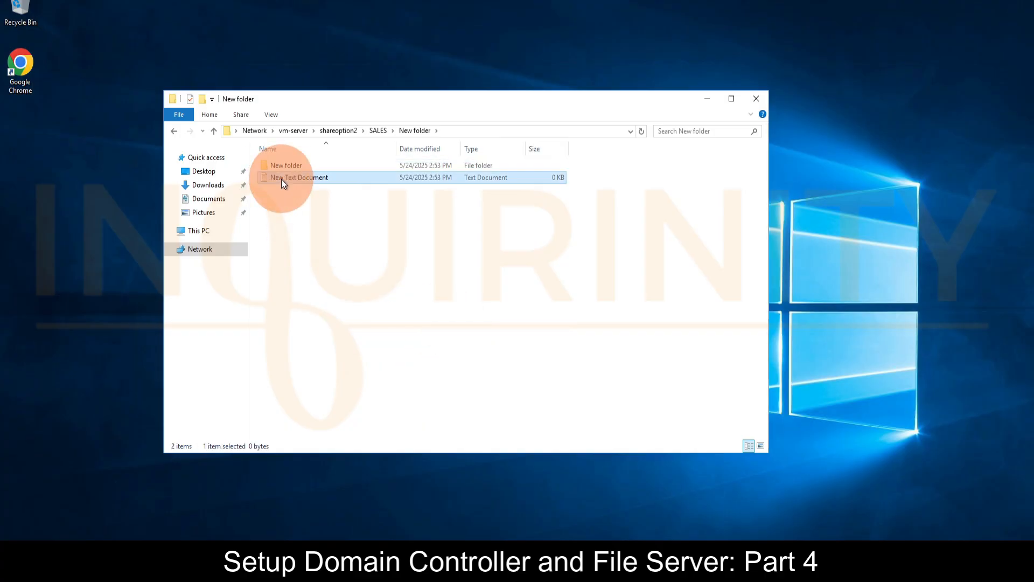
{"action": "left_click_drag", "start_coordinate": [343, 274], "coordinate": [263, 159]}
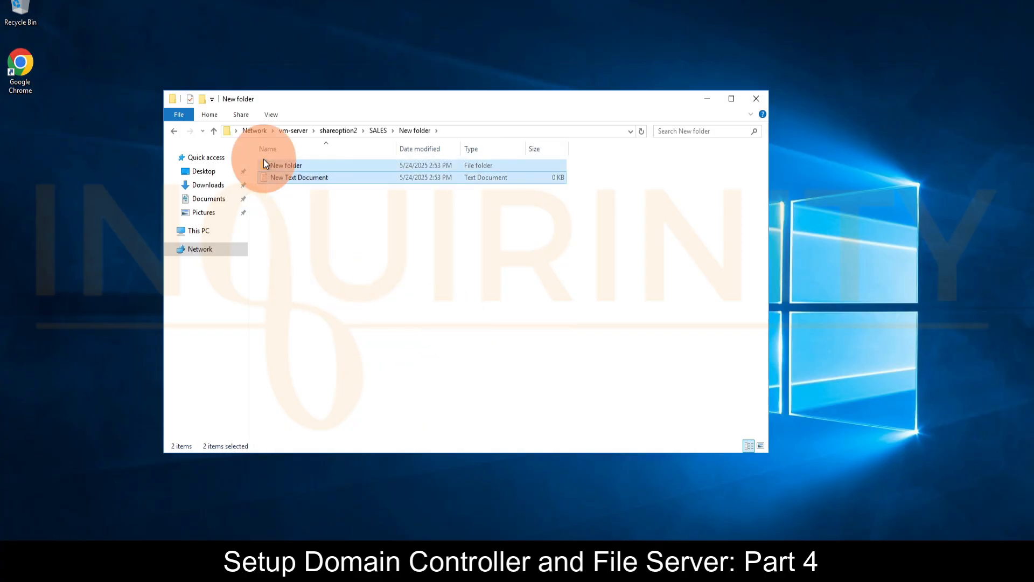
{"action": "key", "text": "Delete"}
{"action": "left_click", "coordinate": [563, 296]}
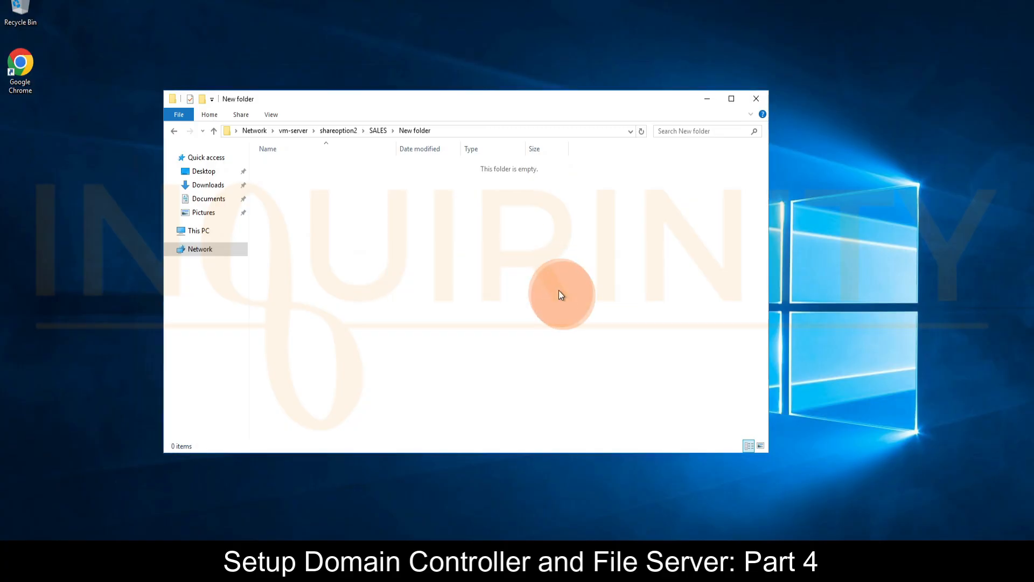
Step: Return to the SALES folder and permanently delete its emptied subfolder
{"action": "left_click", "coordinate": [382, 131]}
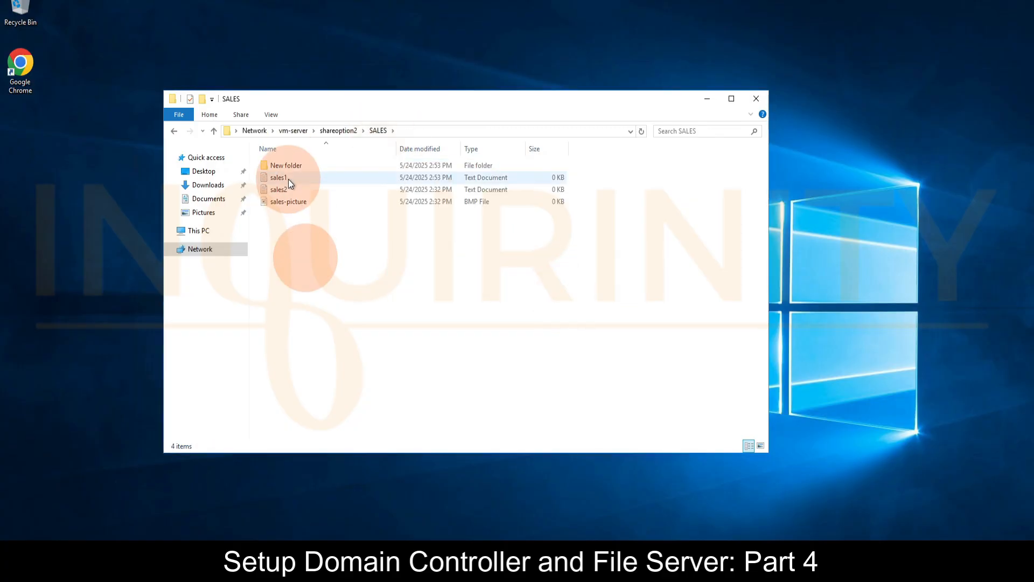
{"action": "key", "text": "Delete"}
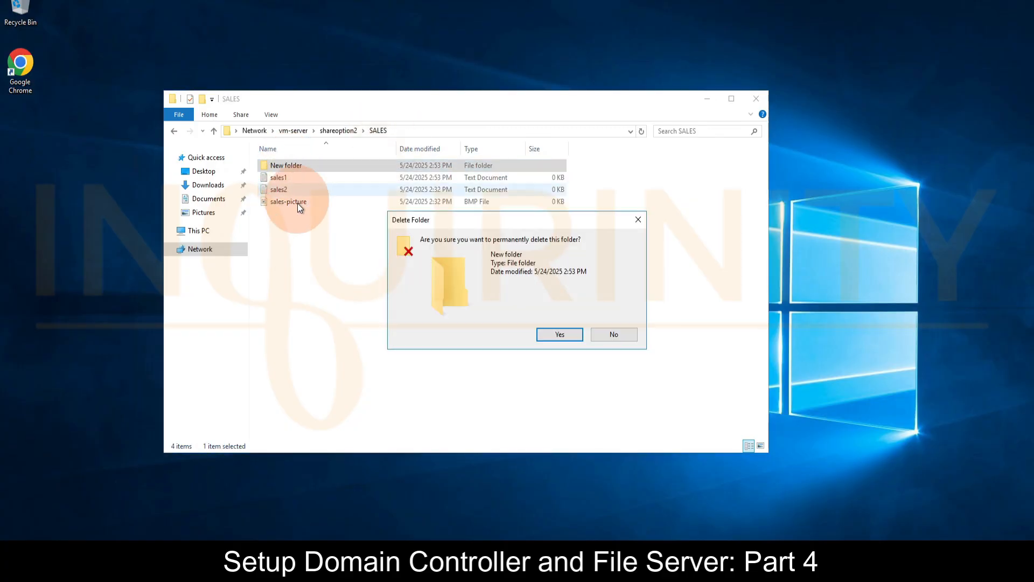
{"action": "left_click", "coordinate": [554, 337]}
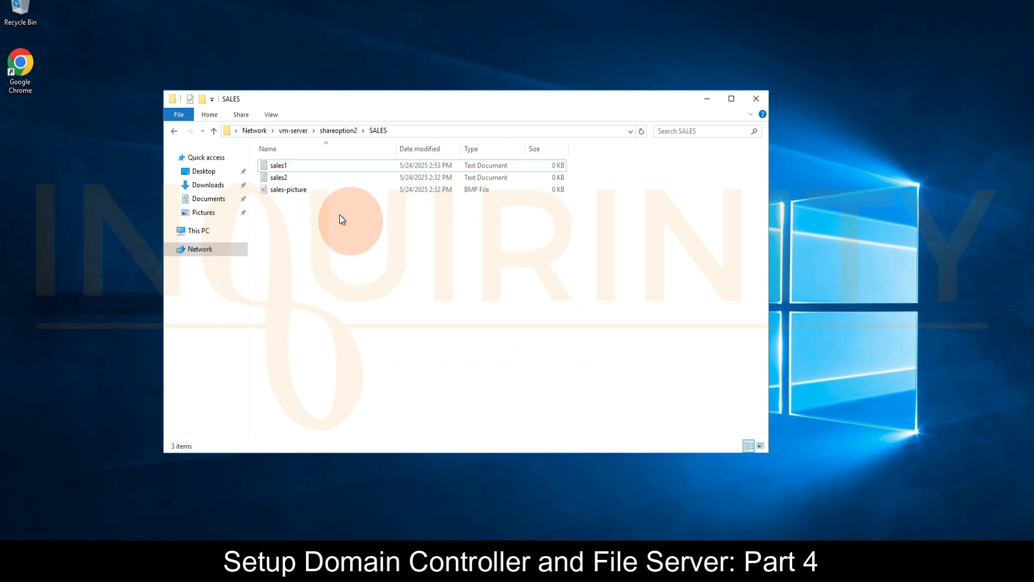
Step: Permanently delete the sales1, sales2 and sales-picture files from the SALES folder
{"action": "left_click_drag", "start_coordinate": [350, 222], "coordinate": [253, 157]}
{"action": "key", "text": "Delete"}
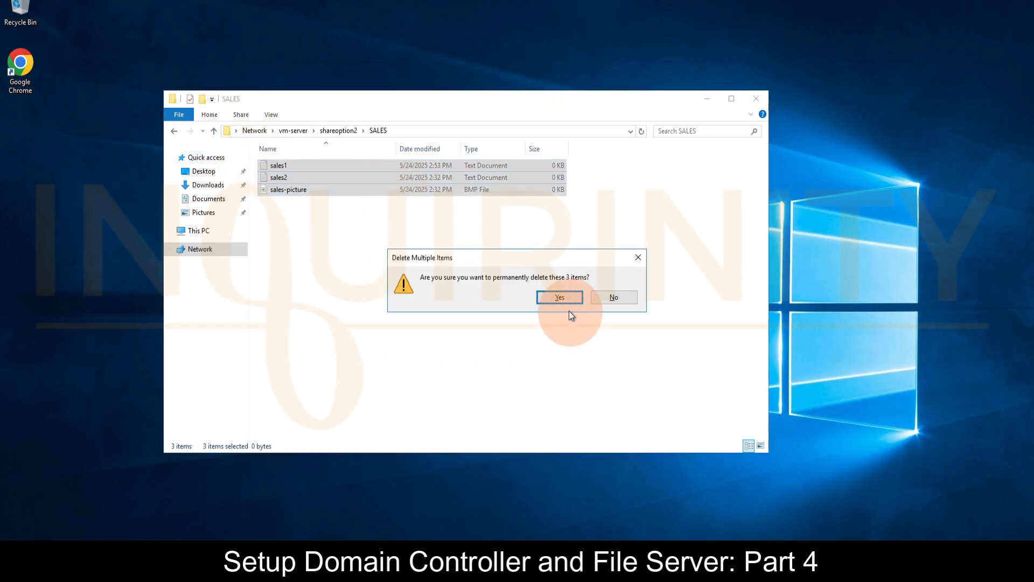
{"action": "left_click", "coordinate": [560, 298]}
Step: Go back to shareoption2 and try again to delete the emptied SALES folder, dismissing the attempt at the end
{"action": "left_click", "coordinate": [337, 131]}
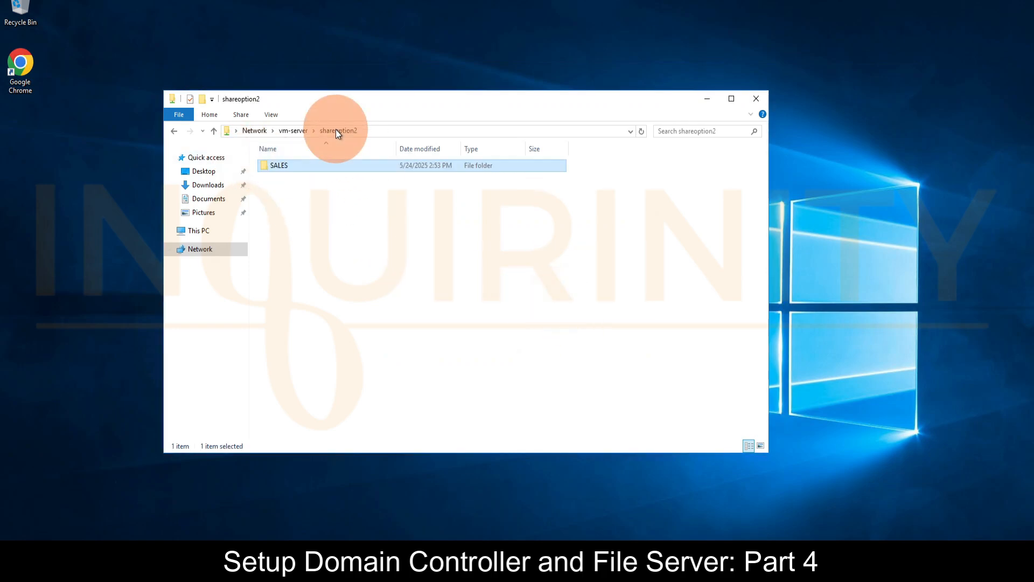
{"action": "right_click", "coordinate": [277, 164]}
{"action": "left_click", "coordinate": [303, 310]}
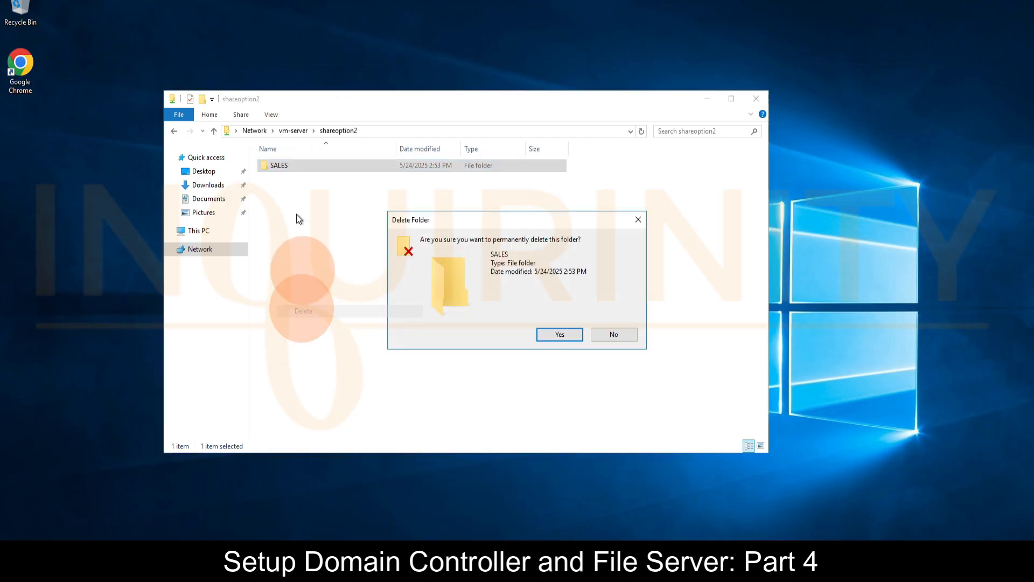
{"action": "left_click", "coordinate": [556, 333]}
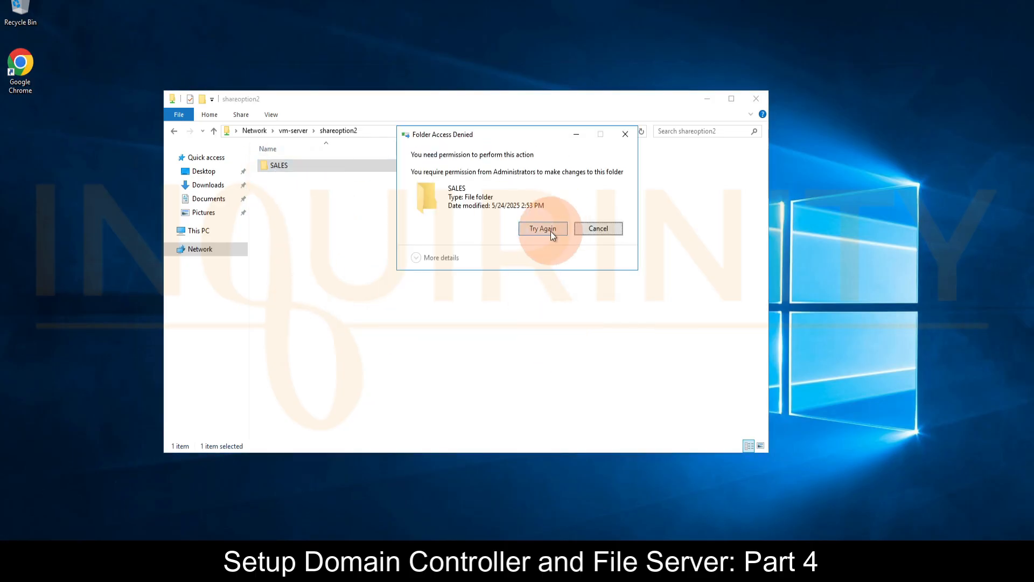
{"action": "left_click_drag", "start_coordinate": [472, 139], "coordinate": [338, 194]}
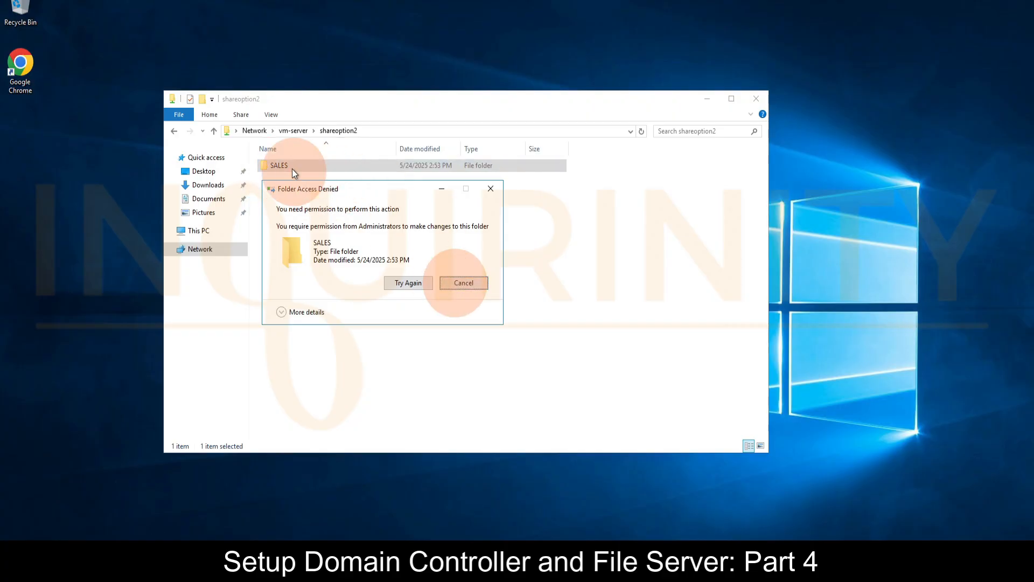
{"action": "left_click", "coordinate": [462, 283]}
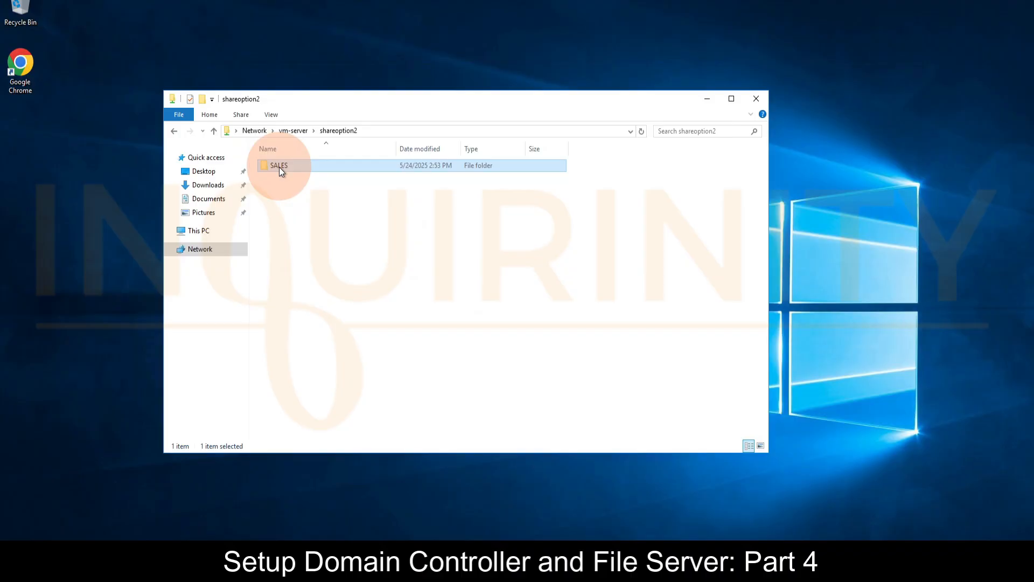